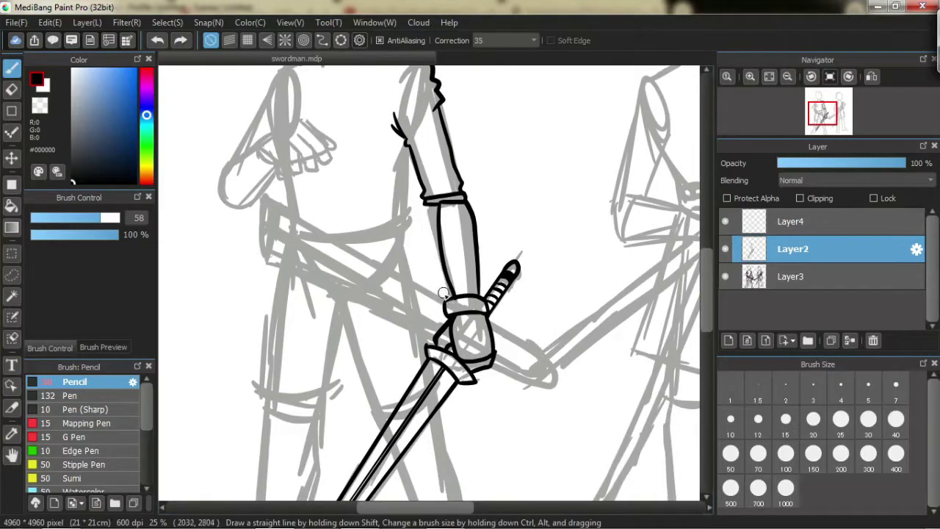
- Ink the sword arm's forearm guard with four corner rivets and long vertical grooves, following the grey sketch
left_click(467, 211)
key("ctrl+z")
left_click_drag(451, 216, 457, 272)
key("ctrl+z")
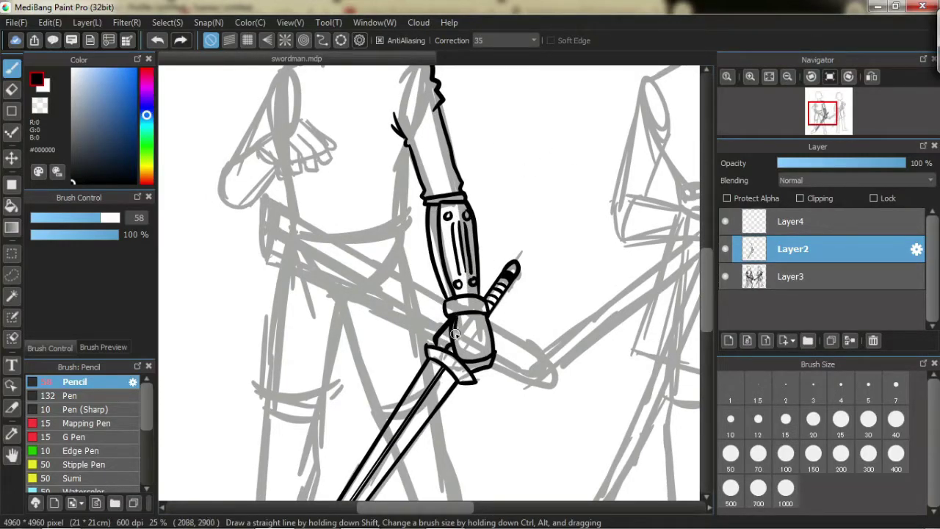
- Ink the gloved hand raised to the swordsman's chest, with its cuff edge and curled fingers
scroll(713, 308, "up", 3)
left_click_drag(257, 246, 303, 219)
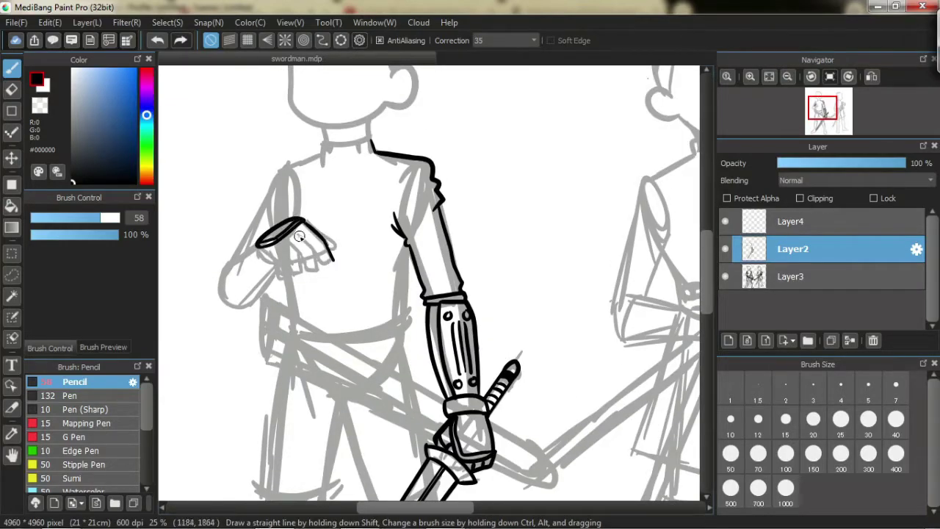
key("ctrl+z")
mouse_move(269, 248)
left_mouse_down()
mouse_move(283, 277)
mouse_move(270, 279)
left_mouse_up()
key("ctrl+z")
key("ctrl+z")
left_click_drag(324, 232, 334, 254)
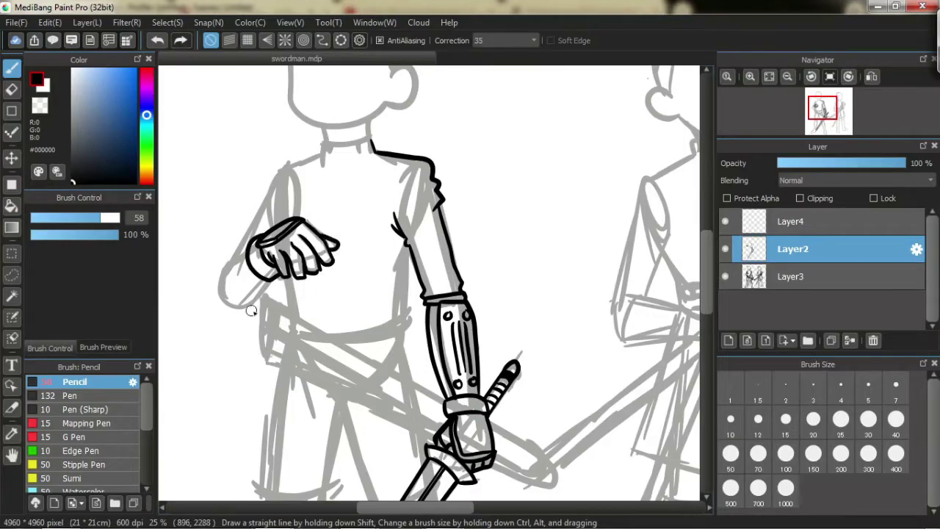
- Ink the bent arm's forearm and elbow with a riveted guard along its outer edge
left_click_drag(219, 281, 249, 257)
mouse_move(222, 262)
left_mouse_down()
mouse_move(250, 247)
mouse_move(241, 261)
left_mouse_up()
key("ctrl+z")
key("ctrl+z")
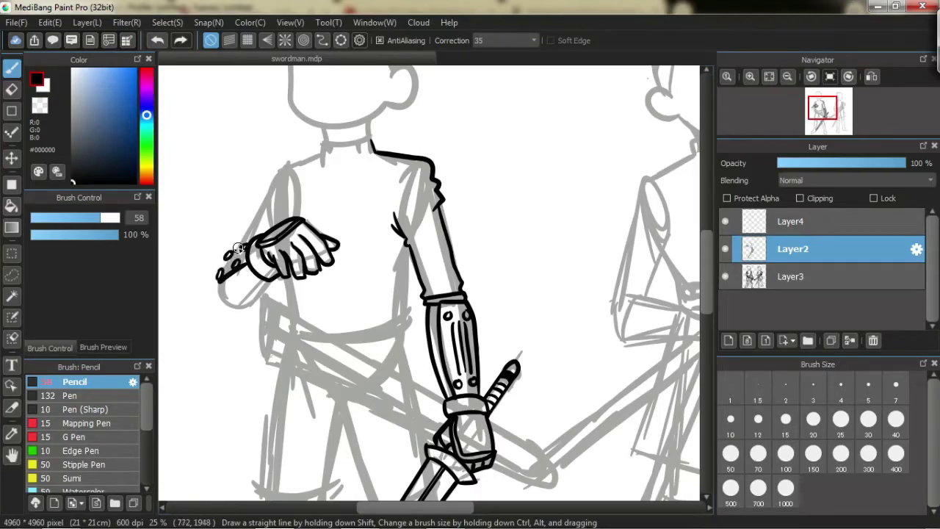
left_click_drag(223, 281, 291, 294)
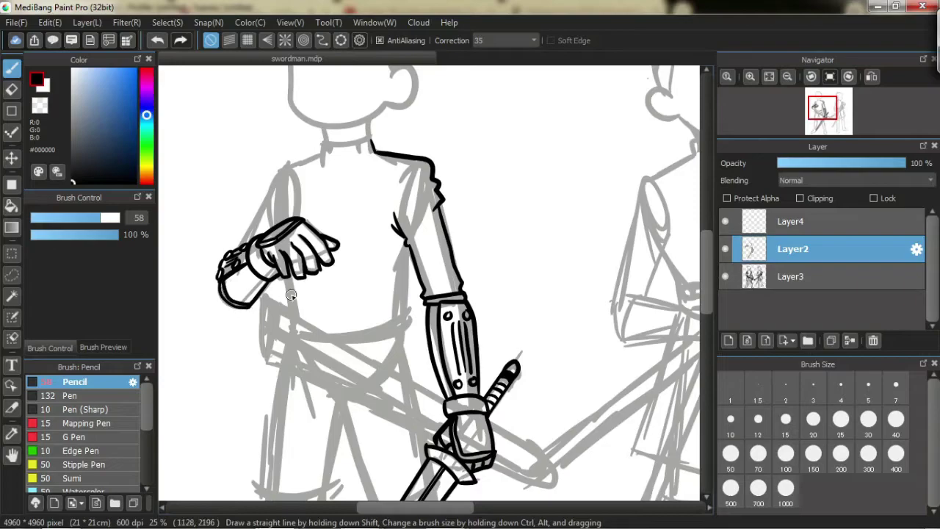
- Ink the swordsman's collar, shoulder line and the ragged upper sleeve of the bent arm
scroll(624, 346, "up", 1)
mouse_move(376, 188)
left_mouse_down()
mouse_move(318, 181)
mouse_move(268, 221)
mouse_move(229, 290)
left_mouse_up()
left_click_drag(269, 245, 278, 257)
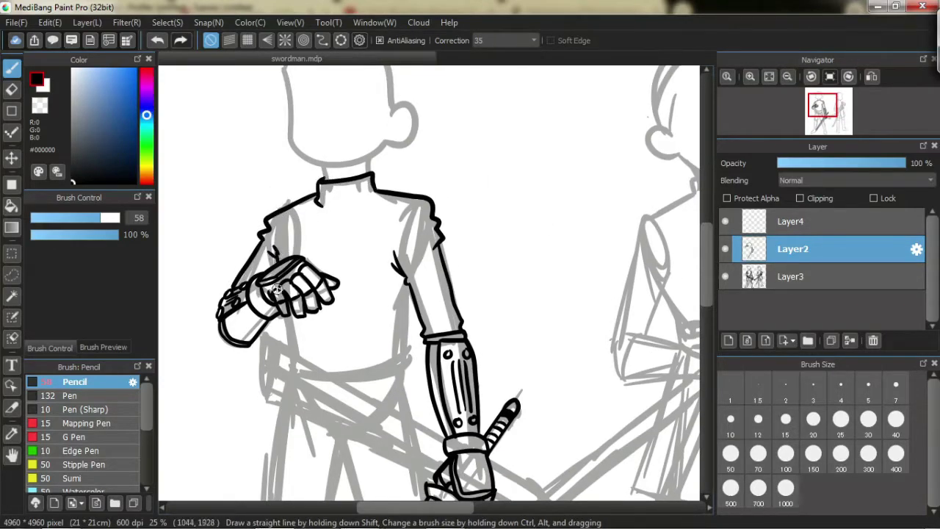
key("ctrl+z")
- Ink the curved waist belt with its oval buckle
mouse_move(289, 369)
left_mouse_down()
mouse_move(404, 359)
mouse_move(338, 384)
mouse_move(408, 375)
left_mouse_up()
key("ctrl+z")
key("ctrl+z")
left_click_drag(316, 376, 340, 382)
left_click_drag(348, 377, 353, 384)
- Ink the second belt slanting across the hips, with a small buckle near its lower end
scroll(353, 384, "down", 3)
left_click_drag(287, 288, 422, 344)
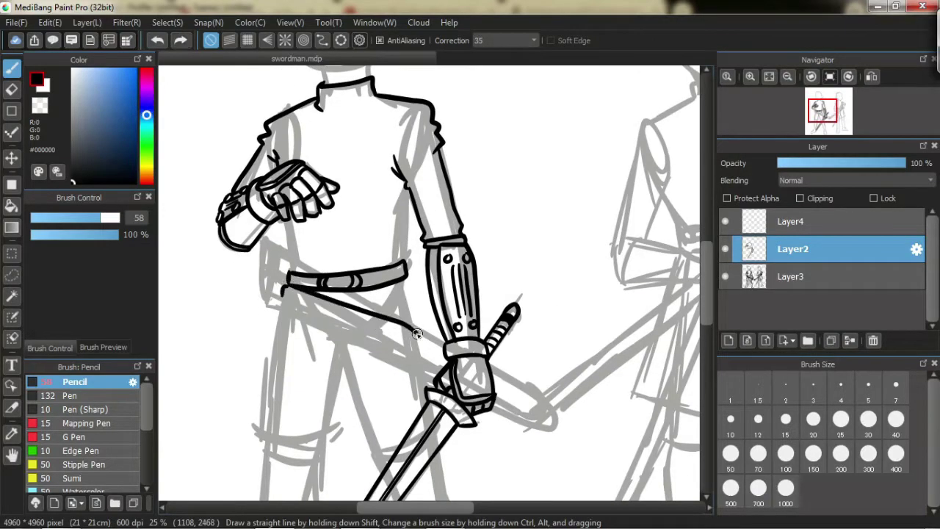
left_click_drag(283, 294, 423, 351)
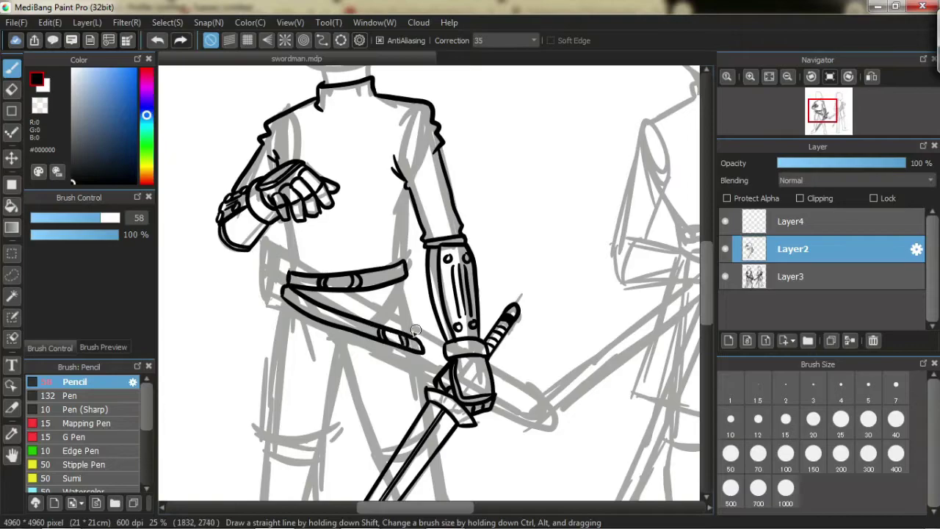
- Ink the wavy clothing edges around the belts and torso sides, and the loose trouser legs down to the knees
left_click_drag(284, 294, 276, 310)
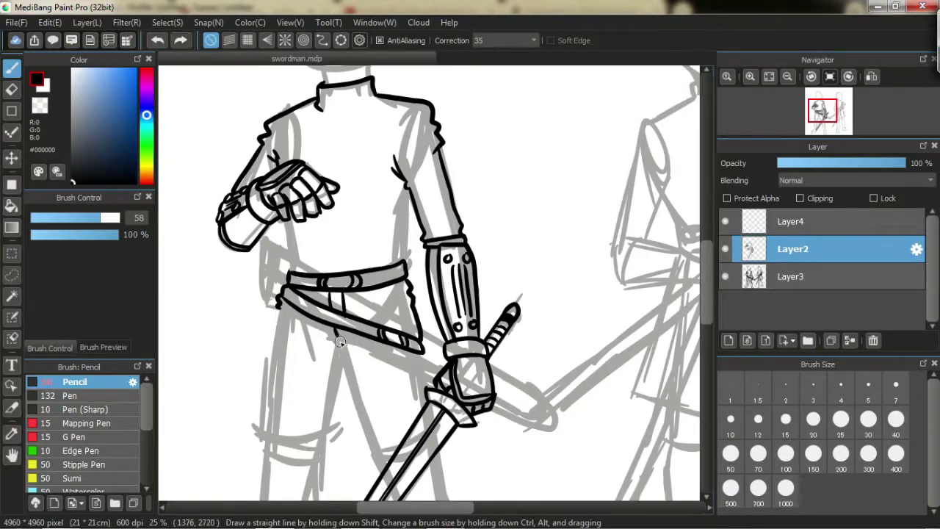
left_click_drag(340, 342, 373, 450)
left_click_drag(423, 356, 433, 386)
mouse_move(280, 311)
left_mouse_down()
mouse_move(257, 444)
mouse_move(281, 310)
left_mouse_up()
key("ctrl+z")
scroll(514, 294, "down", 4)
scroll(679, 292, "up", 5)
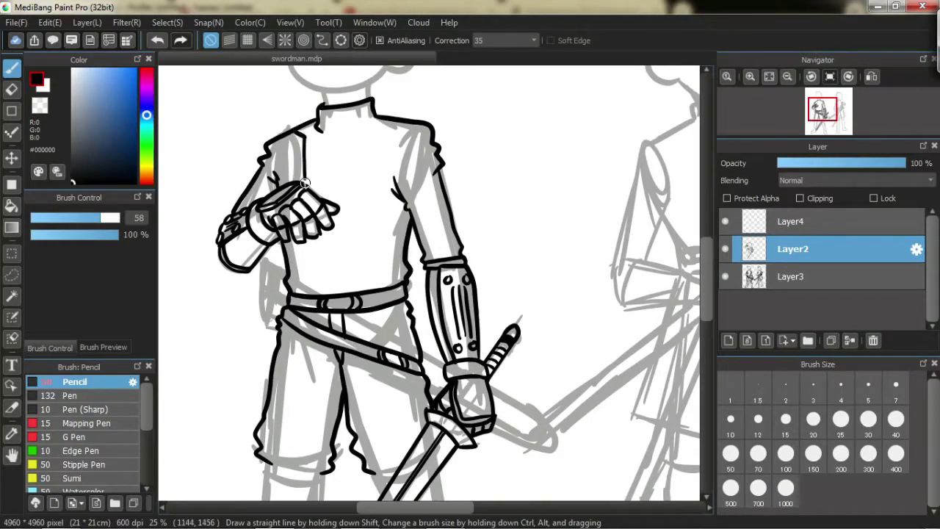
left_click_drag(374, 120, 357, 291)
left_click_drag(395, 253, 408, 280)
mouse_move(305, 258)
left_mouse_down()
mouse_move(291, 287)
mouse_move(287, 254)
left_mouse_up()
key("ctrl+z")
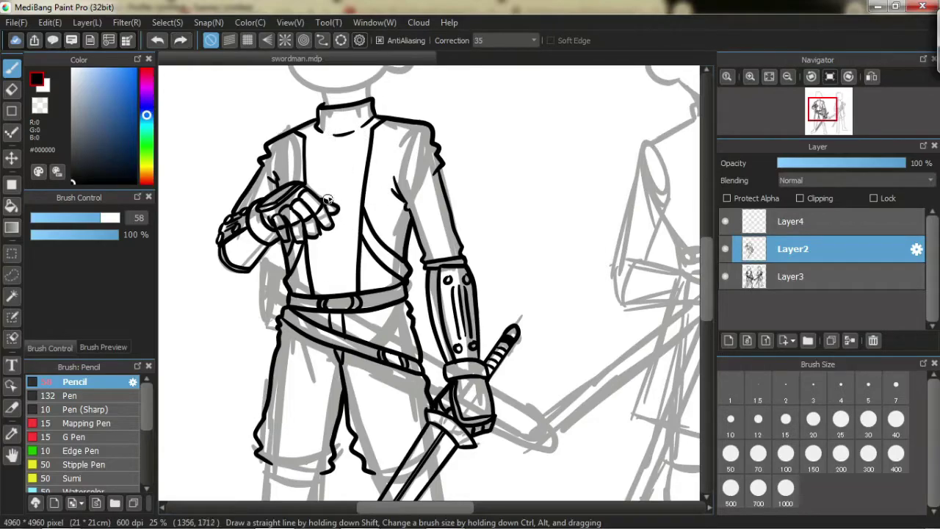
key("ctrl+z")
key("ctrl+z")
key("ctrl+z")
- Ink the jacket's angled front panel seams, double centre line and diagonal seams running toward the waist
left_click_drag(314, 293, 313, 239)
left_click_drag(359, 292, 406, 124)
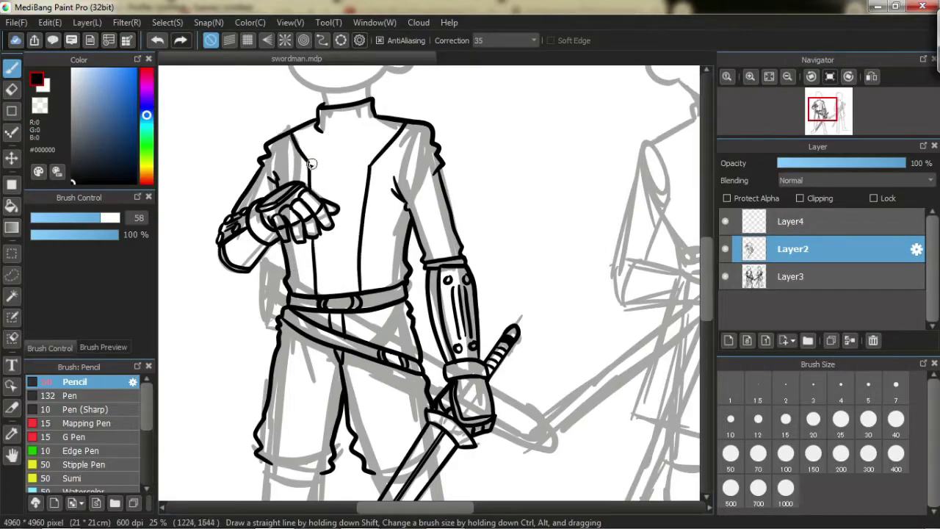
key("ctrl+z")
left_click_drag(338, 132, 335, 294)
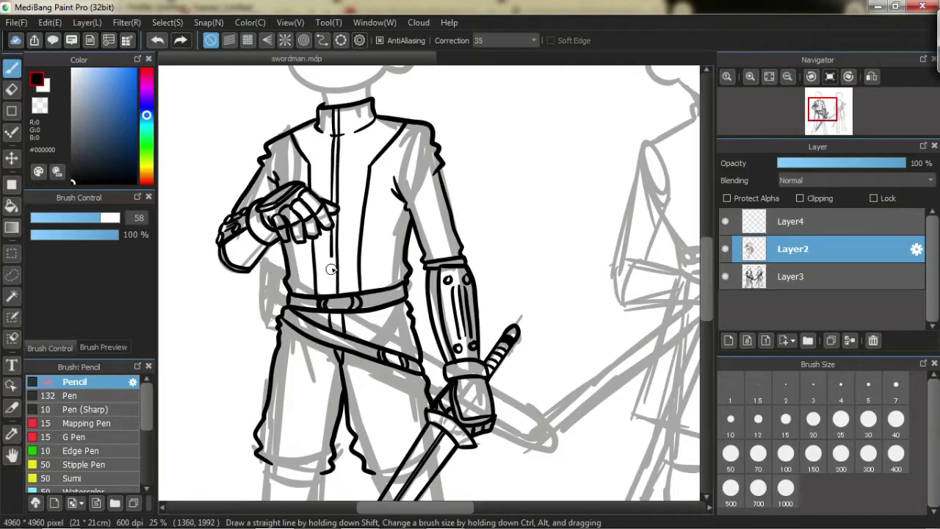
left_click_drag(364, 209, 404, 254)
key("ctrl+z")
left_click_drag(309, 239, 285, 271)
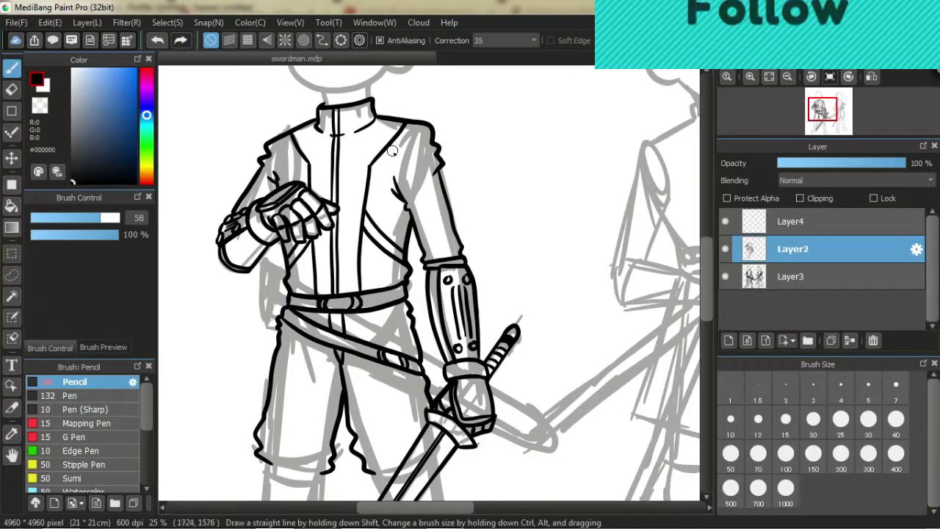
- Close the trouser hems with curved lines and ink the flared boot cuffs below both knees
scroll(694, 296, "down", 5)
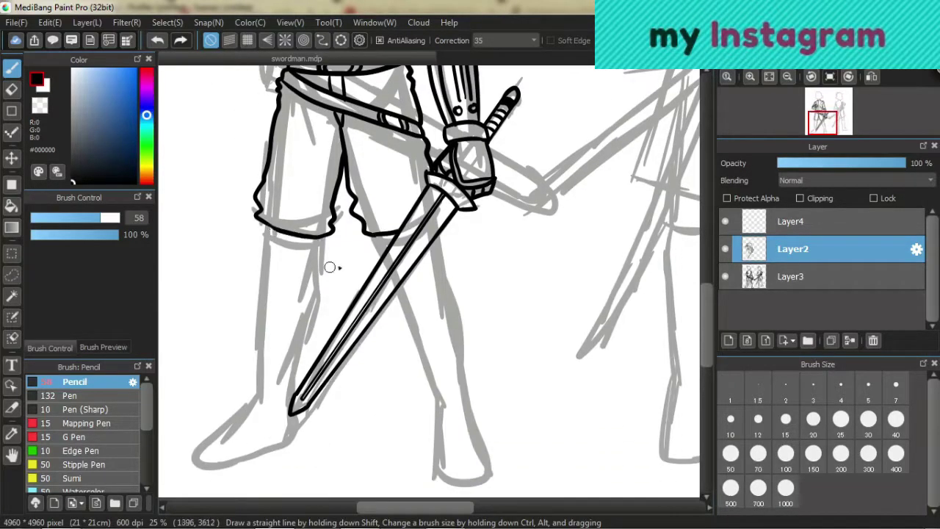
left_click_drag(279, 229, 339, 234)
left_click_drag(251, 257, 269, 215)
left_click_drag(365, 232, 370, 269)
left_click_drag(446, 227, 426, 267)
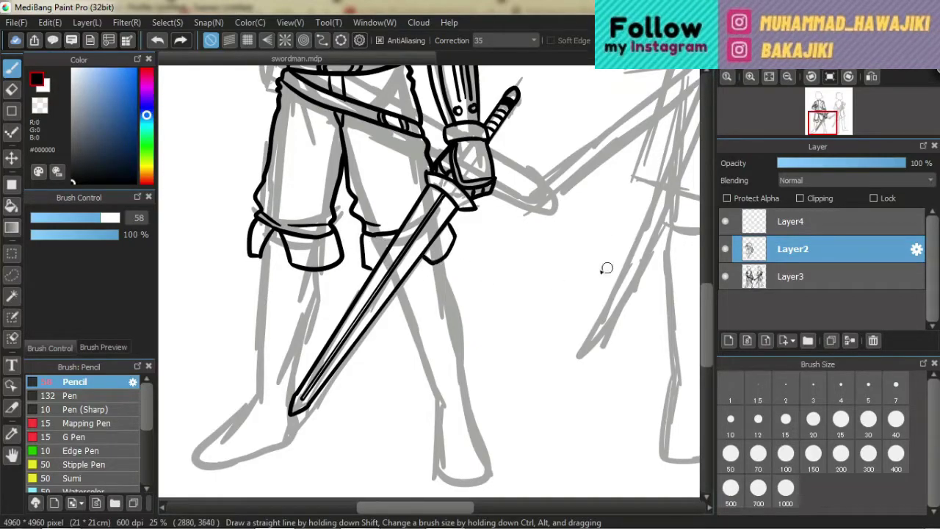
- Ink both sides of the boot shaft on the leg beside the sword tip
scroll(545, 275, "down", 3)
left_click_drag(325, 185, 303, 301)
left_click_drag(256, 173, 259, 310)
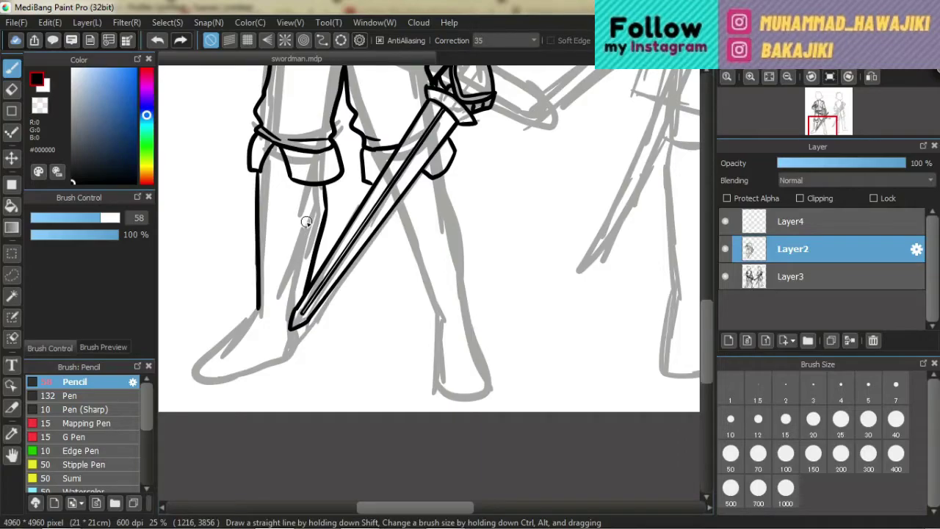
scroll(358, 403, "left", 3)
mouse_move(347, 308)
left_mouse_down()
mouse_move(373, 315)
mouse_move(389, 345)
left_mouse_up()
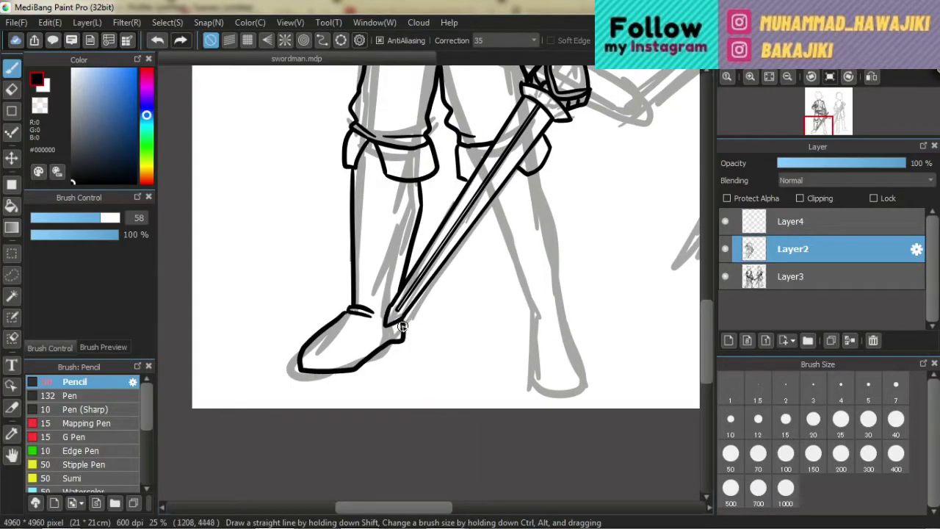
key("ctrl+z")
key("ctrl+z")
mouse_move(345, 314)
left_mouse_down()
mouse_move(348, 368)
mouse_move(362, 357)
mouse_move(308, 373)
left_mouse_up()
key("ctrl+z")
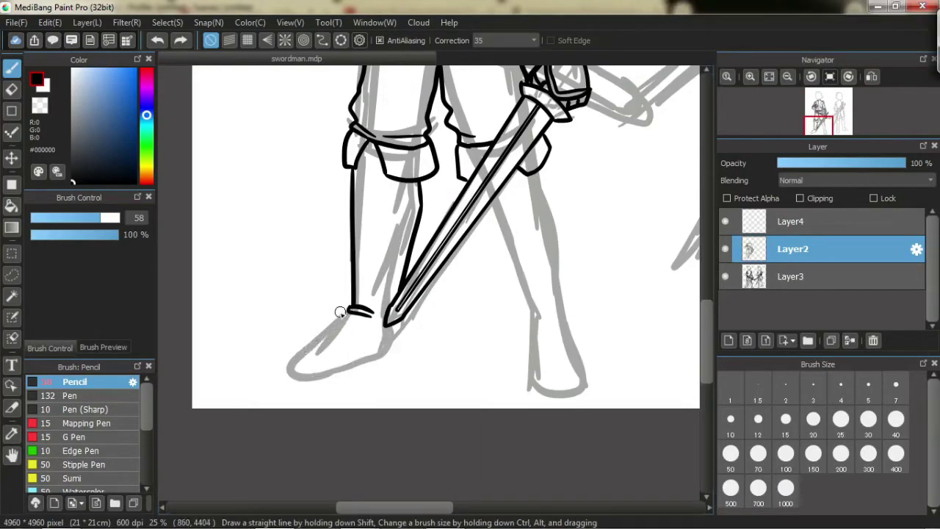
- Ink the boot's foot and heel beside the sword tip, plus a shaft seam and dashed stitching lines
left_click_drag(342, 311, 380, 341)
mouse_move(373, 141)
left_mouse_down()
mouse_move(358, 302)
mouse_move(376, 159)
left_mouse_up()
key("ctrl+z")
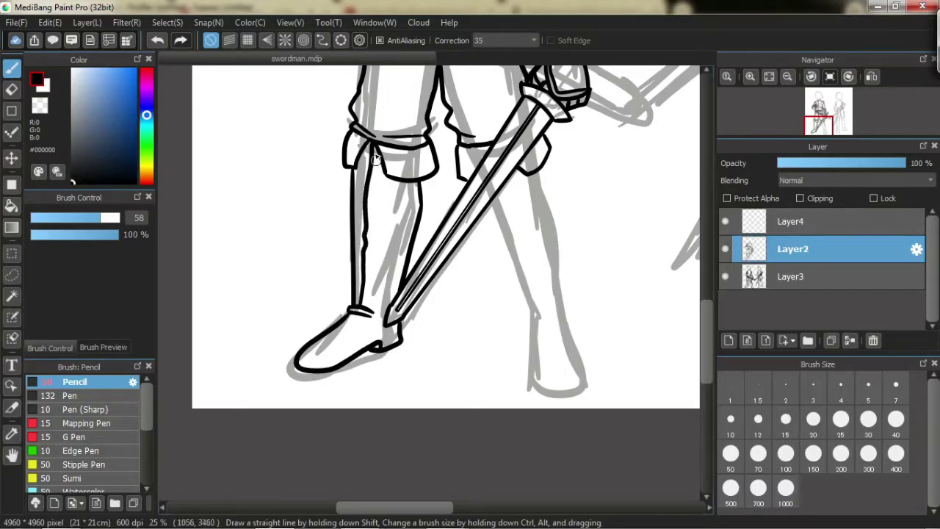
left_click_drag(326, 336, 354, 354)
left_click_drag(413, 185, 411, 214)
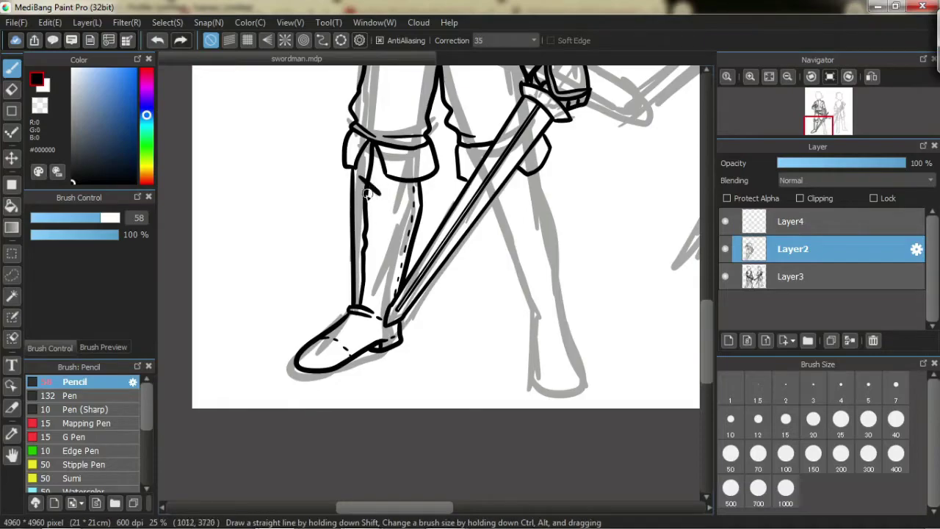
left_click_drag(357, 235, 372, 283)
key("ctrl+z")
key("ctrl+z")
key("ctrl+z")
- Ink the other boot's shaft, ankle band and rounded foot
left_click_drag(483, 207, 530, 317)
left_click_drag(547, 182, 561, 314)
left_click_drag(565, 321, 535, 330)
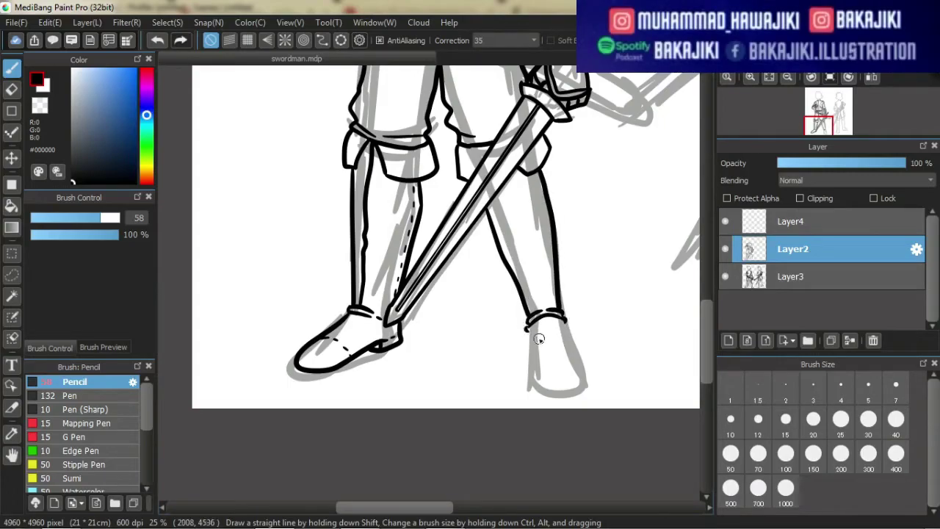
scroll(699, 342, "down", 1)
left_click_drag(564, 280, 588, 345)
mouse_move(527, 279)
left_mouse_down()
mouse_move(565, 354)
mouse_move(588, 344)
left_mouse_up()
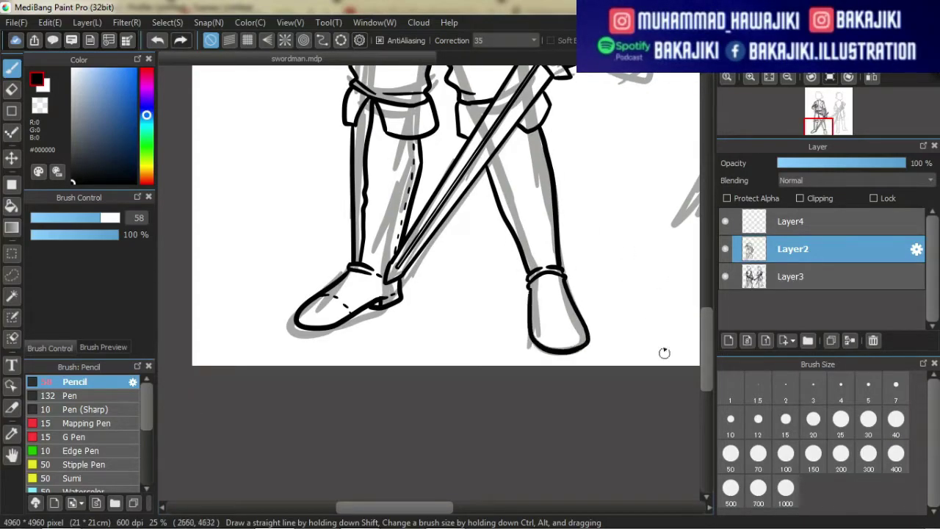
- Ink the swordsman's face outline, both ears, neck, frowning mouth and nose
scroll(643, 311, "up", 2)
scroll(698, 346, "down", 1)
scroll(694, 83, "down", 1)
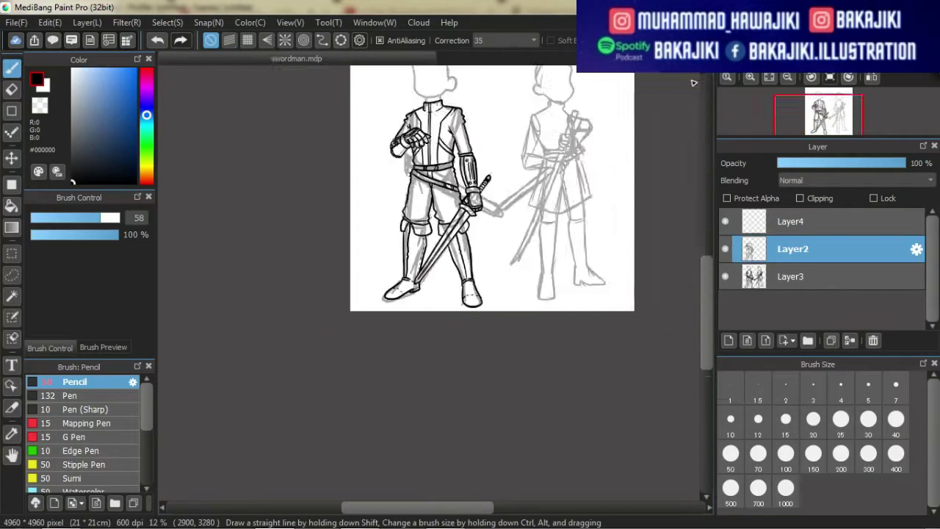
scroll(456, 73, "up", 3)
mouse_move(362, 197)
left_mouse_down()
mouse_move(464, 317)
mouse_move(531, 279)
left_mouse_up()
left_click_drag(362, 257, 375, 297)
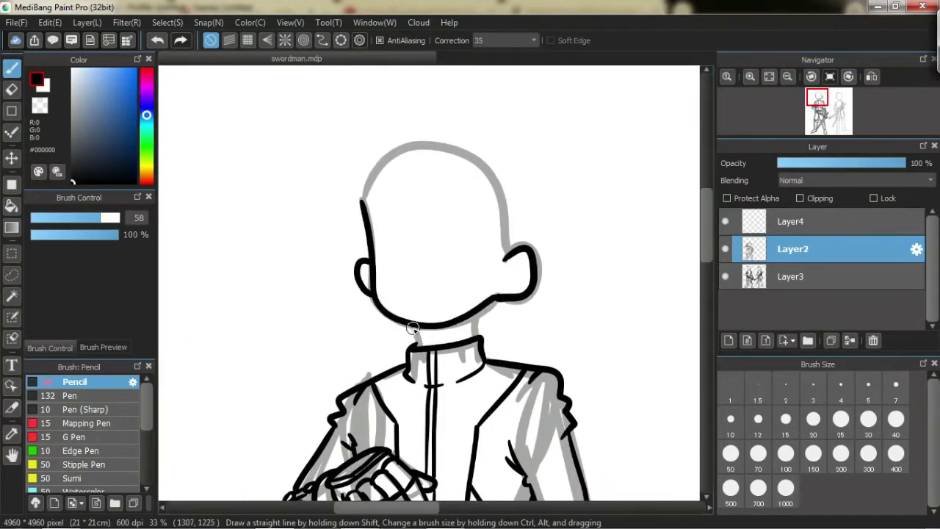
left_click_drag(440, 291, 456, 295)
left_click_drag(402, 261, 412, 272)
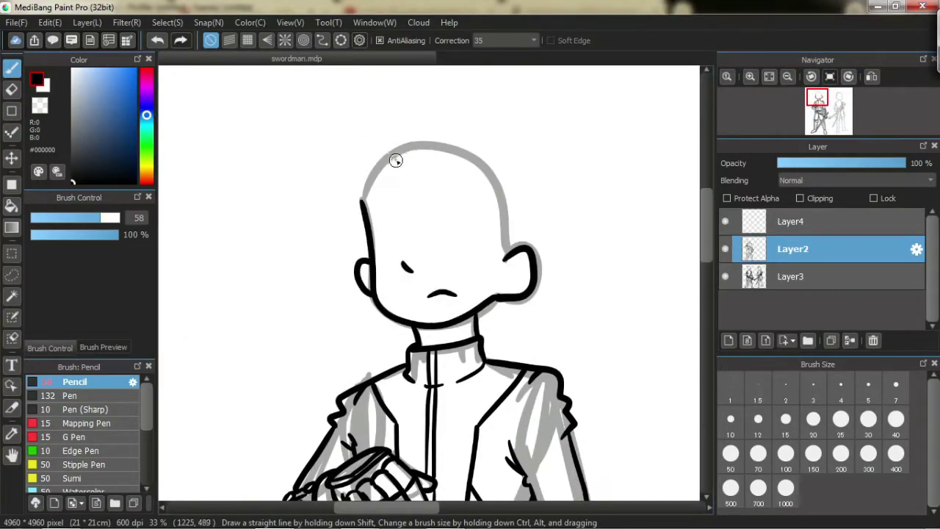
- Erase part of the face line at the forehead and ink the hair with a spiky fringe and jagged sideburn
key("e")
left_click_drag(365, 200, 367, 224)
key("b")
left_click_drag(397, 158, 337, 239)
key("ctrl+z")
mouse_move(396, 127)
left_mouse_down()
mouse_move(331, 221)
mouse_move(483, 195)
mouse_move(501, 257)
left_mouse_up()
left_click_drag(497, 127, 324, 136)
mouse_move(490, 126)
left_mouse_down()
mouse_move(506, 150)
mouse_move(503, 264)
left_mouse_up()
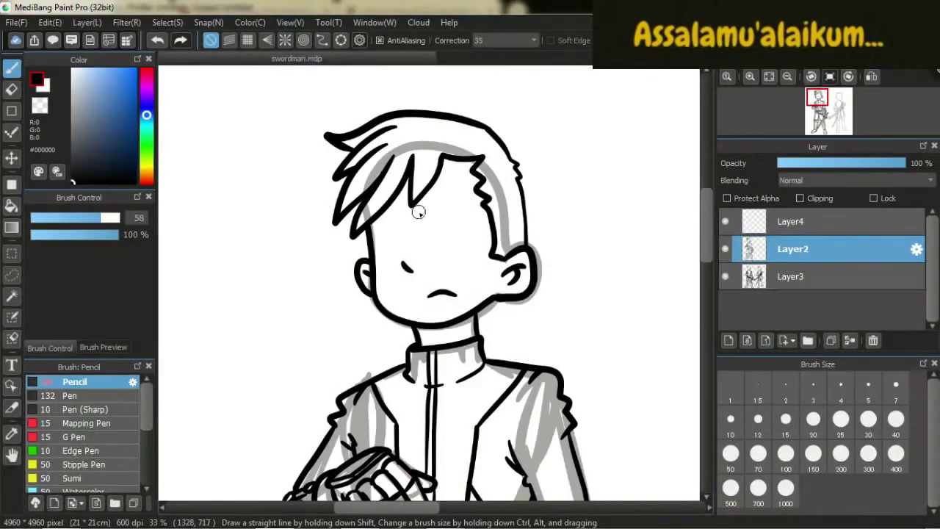
- Ink the swordsman's eyes and eyebrows below the fringe
mouse_move(417, 212)
left_mouse_down()
mouse_move(459, 199)
mouse_move(418, 208)
mouse_move(468, 215)
left_mouse_up()
mouse_move(371, 224)
left_mouse_down()
mouse_move(401, 221)
mouse_move(444, 240)
mouse_move(397, 229)
left_mouse_up()
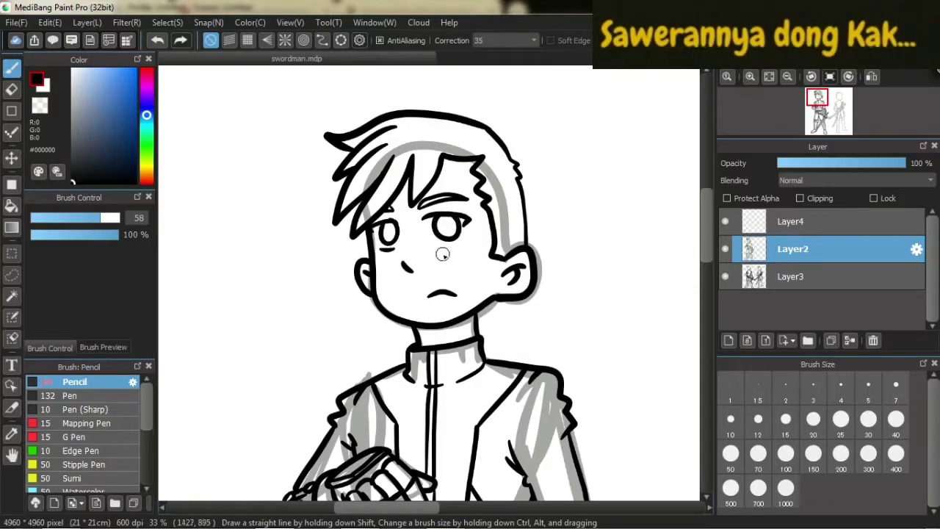
- On Layer2, turn on Parallel snap and ink the straight edges of the scabbard behind the hips
scroll(478, 205, "down", 3)
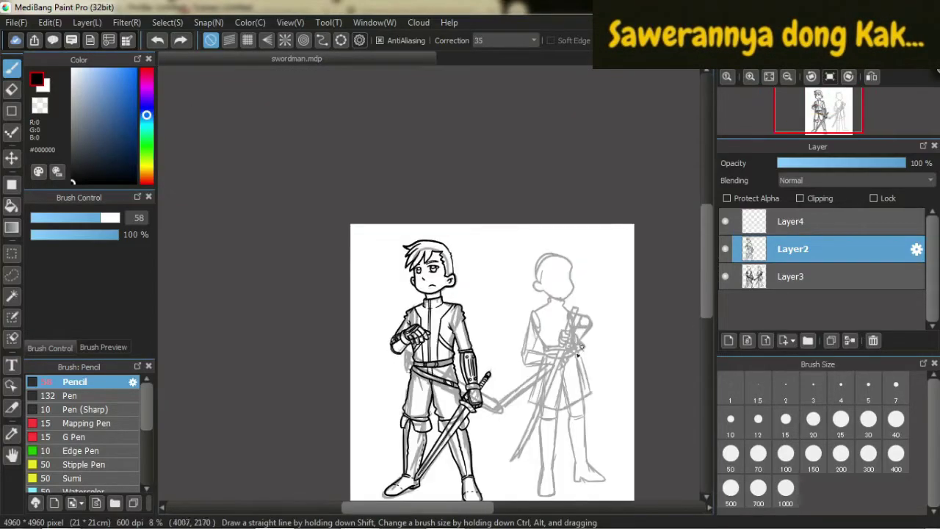
left_click(773, 214)
scroll(617, 254, "up", 2)
scroll(566, 390, "up", 2)
left_click(791, 248)
left_click_drag(833, 107, 819, 115)
left_click(229, 40)
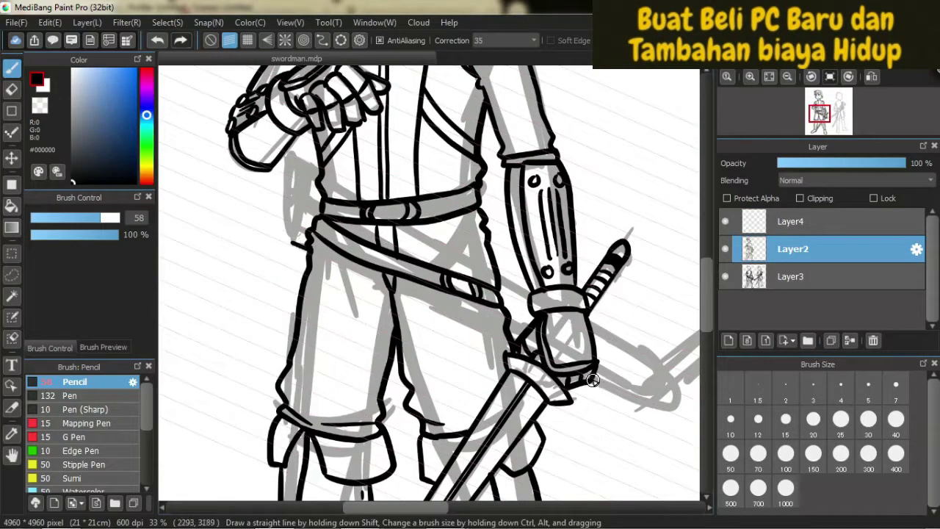
left_click_drag(588, 372, 644, 401)
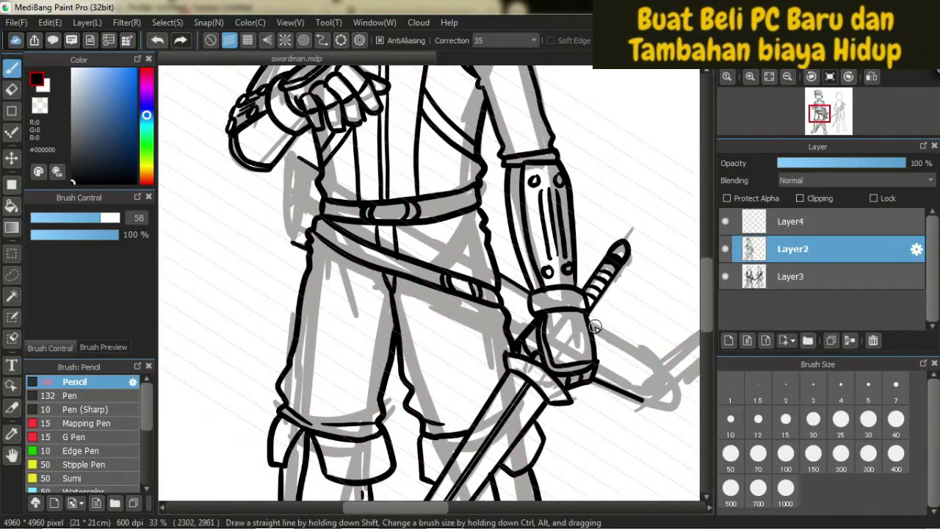
- Turn snapping off and ink the scabbard's rounded tip, inner edge line and upper end beside the hip
left_click_drag(628, 346, 667, 394)
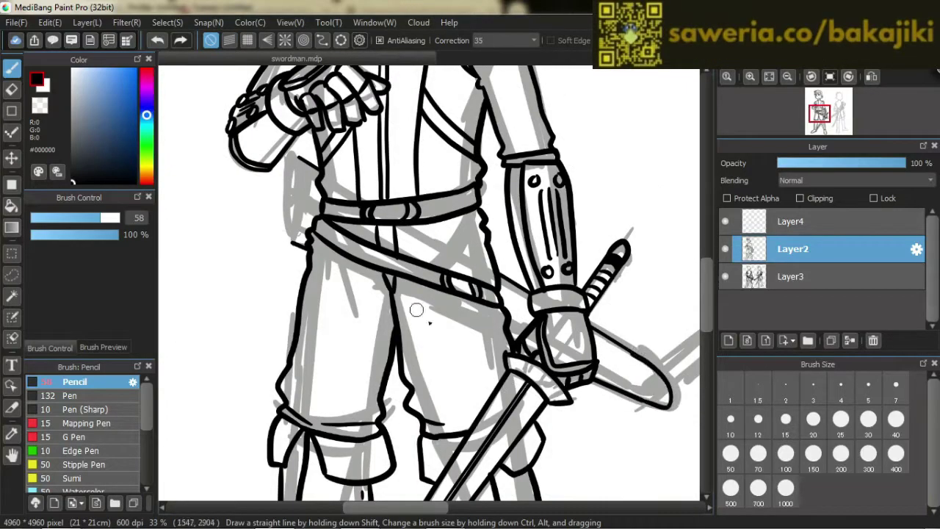
key("ctrl+minus")
key("ctrl+plus")
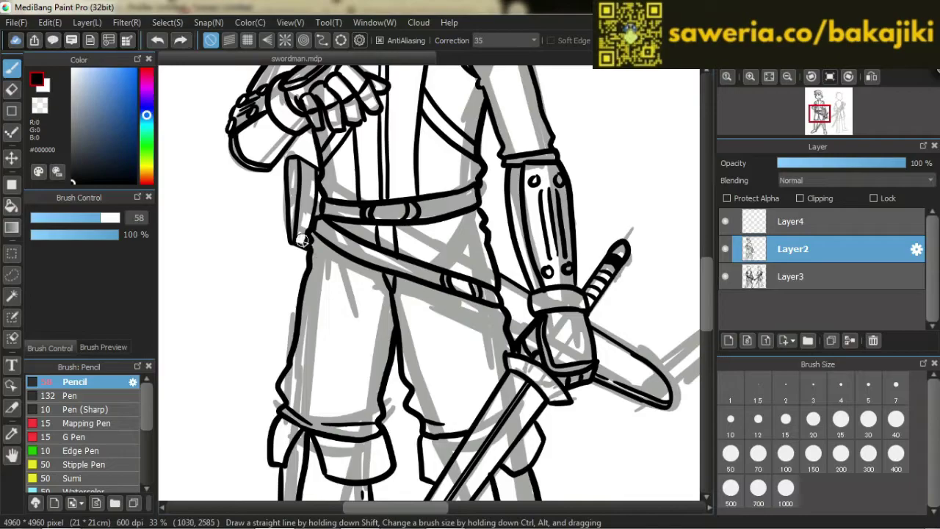
- On Layer4, ink the second figure's raised fist with its curled fingers at the sword grip
scroll(304, 245, "down", 4)
left_click(789, 221)
scroll(632, 213, "up", 4)
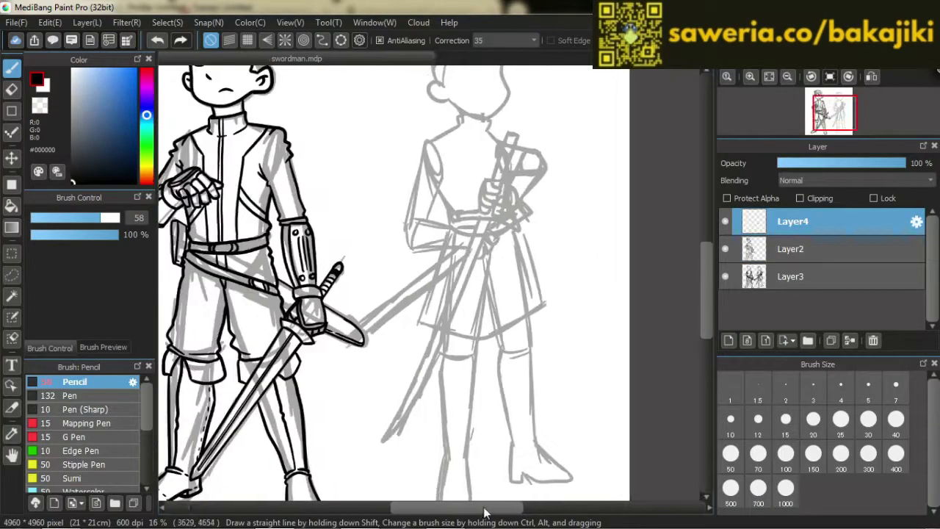
mouse_move(488, 212)
left_mouse_down()
mouse_move(474, 269)
mouse_move(514, 243)
mouse_move(518, 253)
mouse_move(507, 220)
mouse_move(485, 266)
mouse_move(505, 270)
left_mouse_up()
key("e")
key("b")
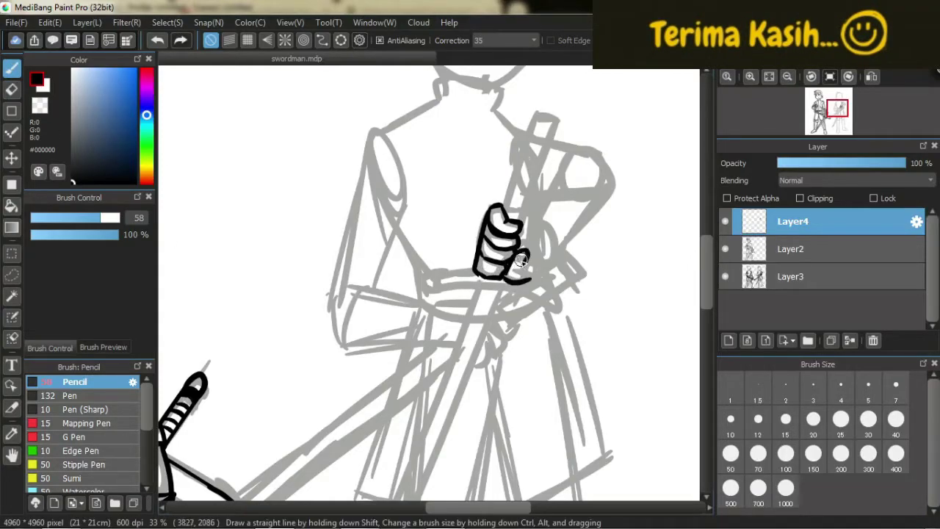
- Turn on Parallel snap and ink the two straight edges of the sword grip above the fist
left_click(229, 40)
left_click_drag(503, 208, 531, 122)
mouse_move(523, 221)
left_mouse_down()
mouse_move(545, 138)
mouse_move(498, 208)
left_mouse_up()
key("ctrl+z")
key("ctrl+z")
- Turn snapping off and ink the curved crossguard below the fist, with a small round knob at each end
left_click(210, 40)
left_click_drag(439, 278, 435, 281)
left_click_drag(545, 291, 549, 295)
mouse_move(434, 281)
left_mouse_down()
mouse_move(477, 274)
mouse_move(476, 293)
mouse_move(543, 296)
left_mouse_up()
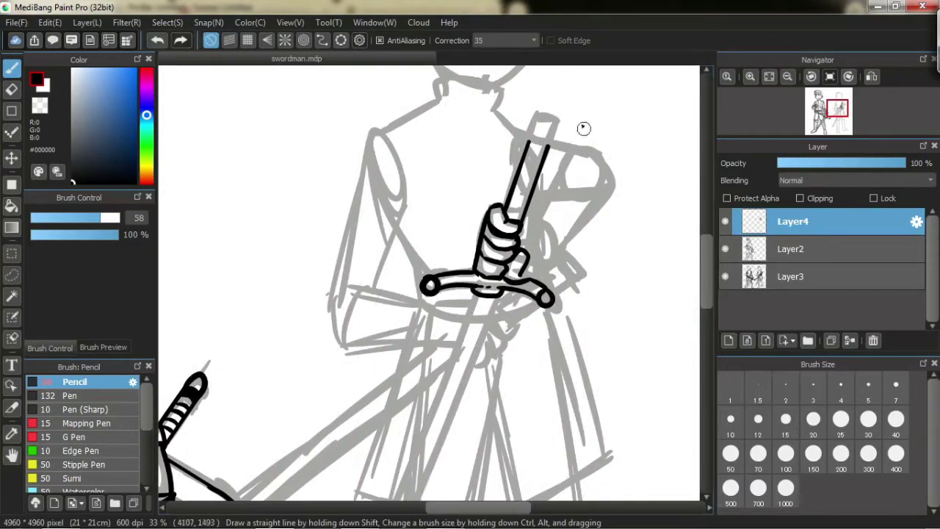
- Ink the rounded cuff behind the gripping fist and the bent forearm rising to the elbow
left_click_drag(532, 213, 552, 282)
left_click_drag(473, 507, 467, 507)
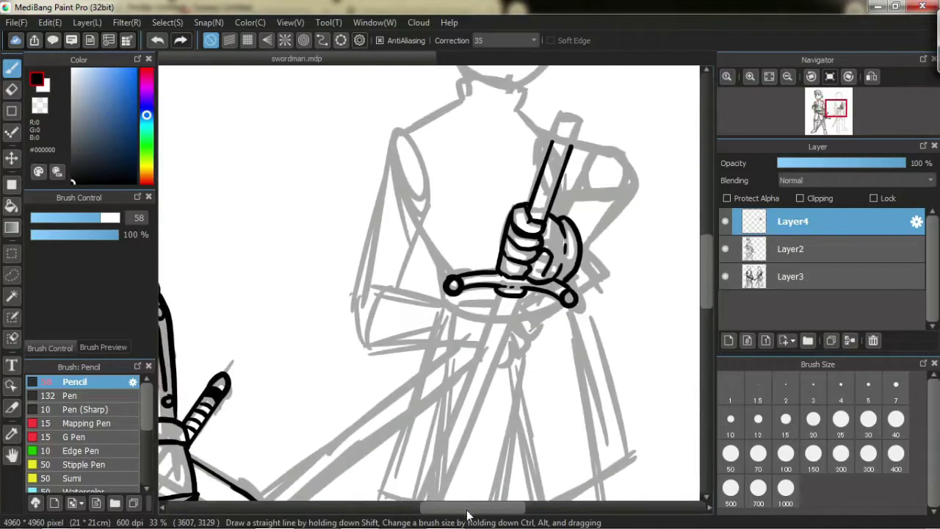
left_click_drag(507, 219, 548, 212)
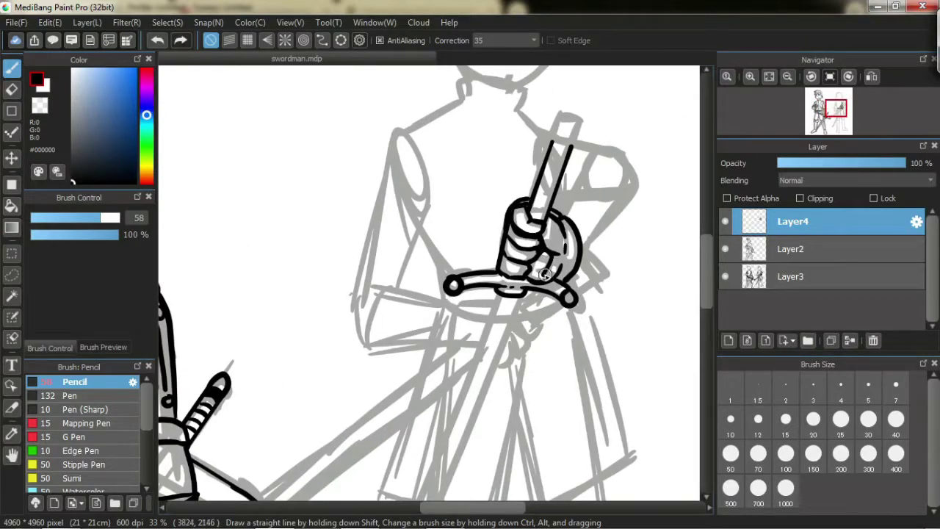
mouse_move(477, 507)
left_mouse_down()
mouse_move(472, 514)
mouse_move(478, 508)
left_mouse_up()
mouse_move(584, 257)
left_mouse_down()
mouse_move(603, 157)
mouse_move(619, 181)
left_mouse_up()
mouse_move(578, 229)
left_mouse_down()
mouse_move(621, 164)
mouse_move(580, 224)
left_mouse_up()
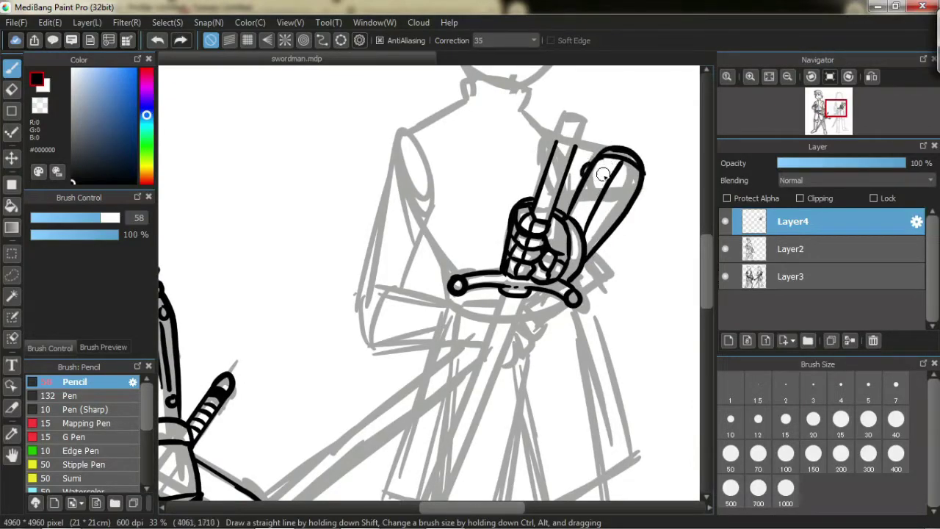
- Turn on Parallel snap and ink the long straight edges of the blade below the crossguard
scroll(611, 165, "down", 1)
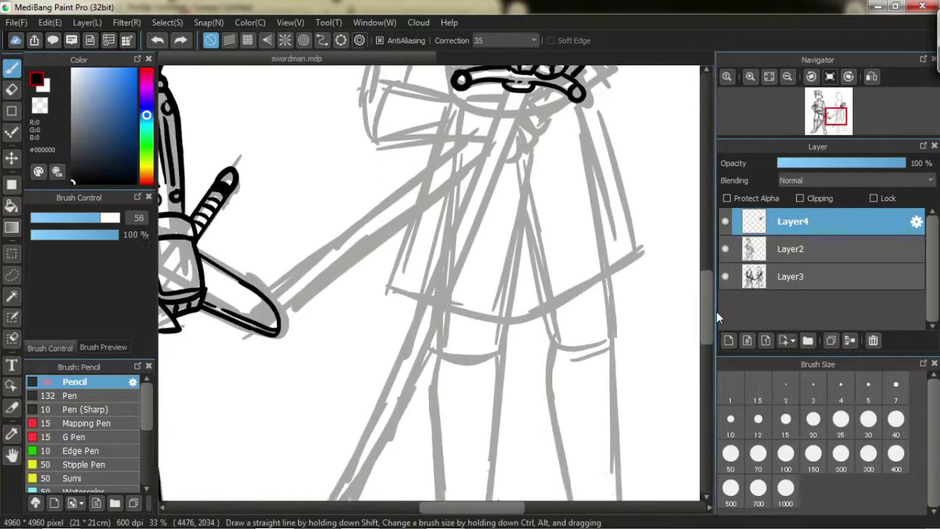
left_click(229, 40)
left_click_drag(483, 155, 404, 426)
key("ctrl+z")
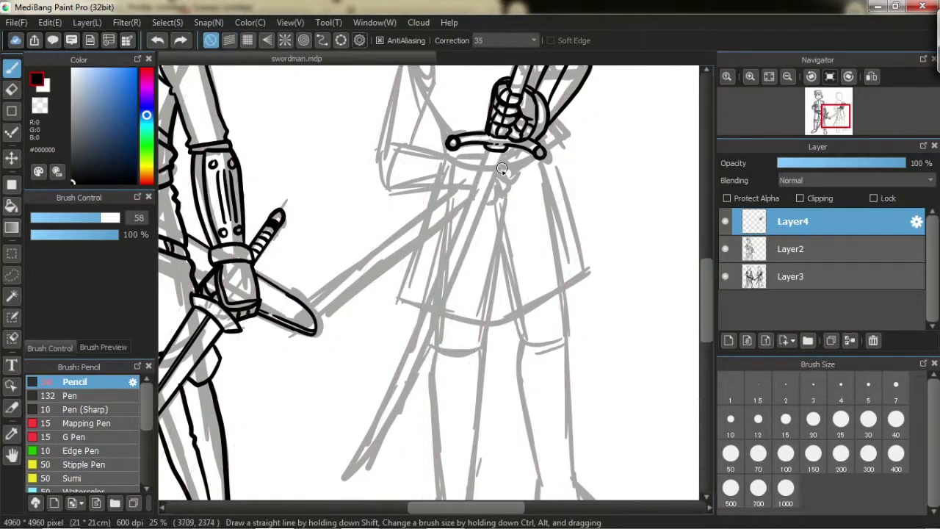
left_click_drag(493, 155, 396, 409)
left_click_drag(410, 408, 425, 354)
- Turn snapping off and ink the curved blade tip and the rounded pommel on the sword grip
left_click(211, 40)
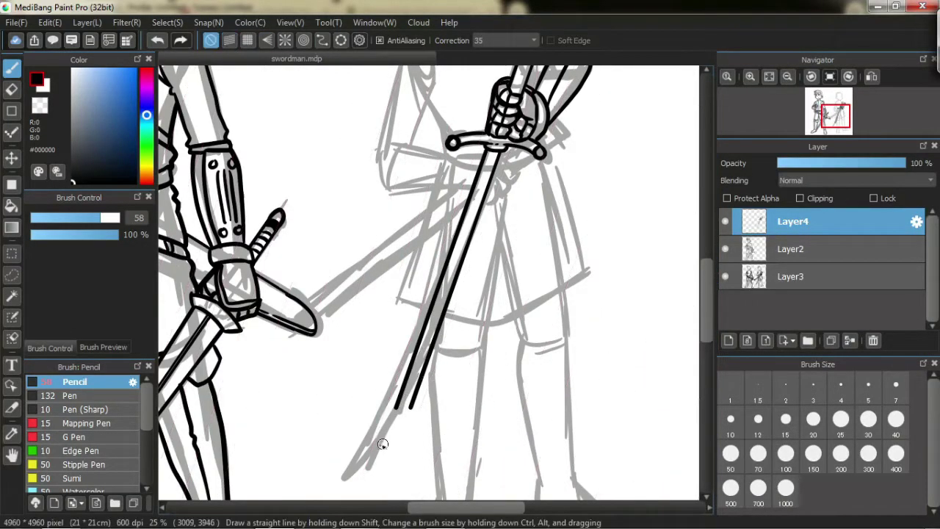
scroll(484, 237, "up", 1)
scroll(487, 244, "down", 3)
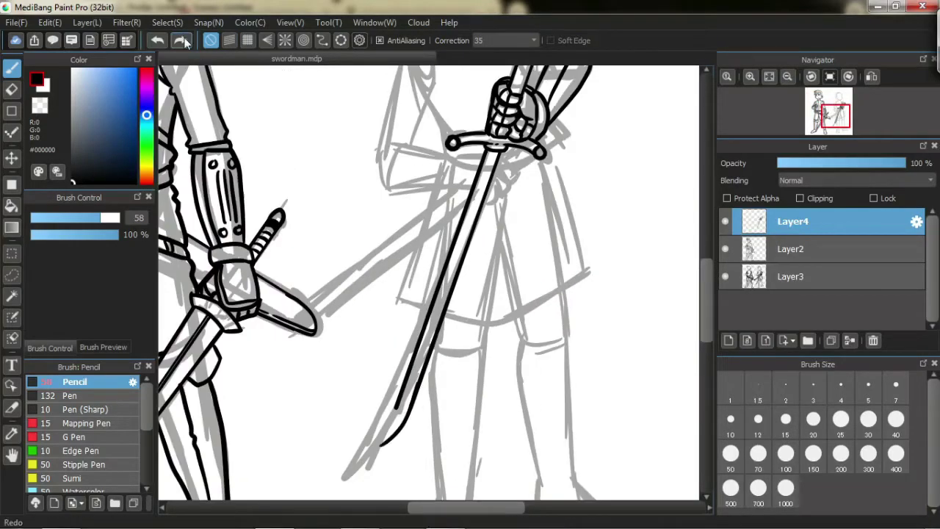
scroll(569, 202, "up", 4)
left_click_drag(571, 203, 564, 236)
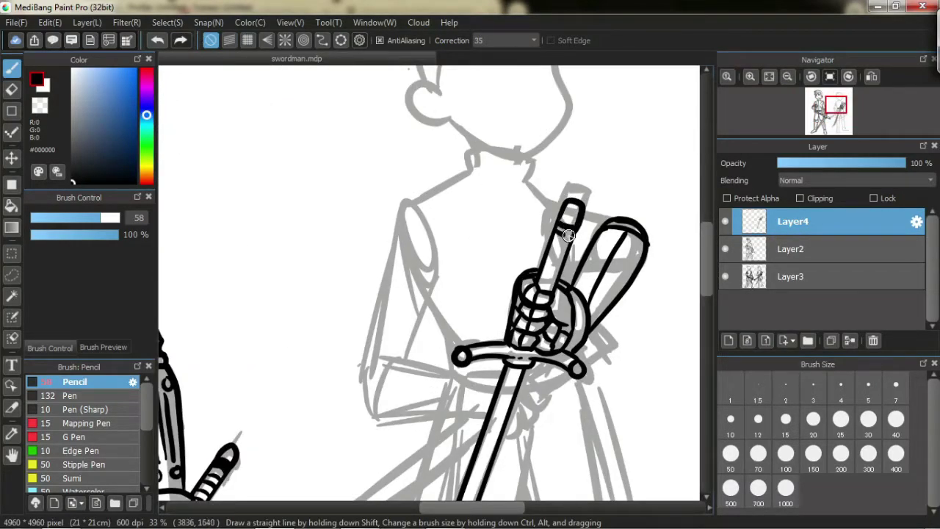
- Ink the second figure's other hand, with its cuff and fingers, behind the blade below the crossguard
scroll(551, 285, "down", 3)
left_click_drag(489, 185, 456, 225)
mouse_move(542, 200)
left_mouse_down()
mouse_move(521, 191)
mouse_move(533, 221)
left_mouse_up()
mouse_move(529, 197)
left_mouse_down()
mouse_move(512, 217)
mouse_move(494, 211)
left_mouse_up()
scroll(418, 236, "up", 1)
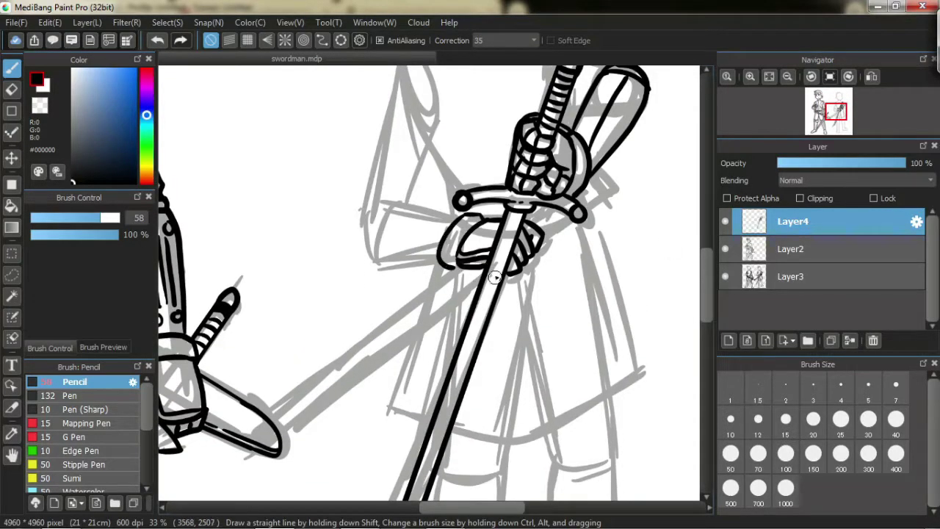
- With Parallel snap on, ink the scabbard's straight edges from the lower hand down to the first figure's scabbard tip
scroll(678, 227, "down", 1)
left_click(229, 40)
left_click_drag(428, 282, 521, 214)
mouse_move(477, 244)
left_mouse_down()
mouse_move(275, 385)
mouse_move(470, 245)
left_mouse_up()
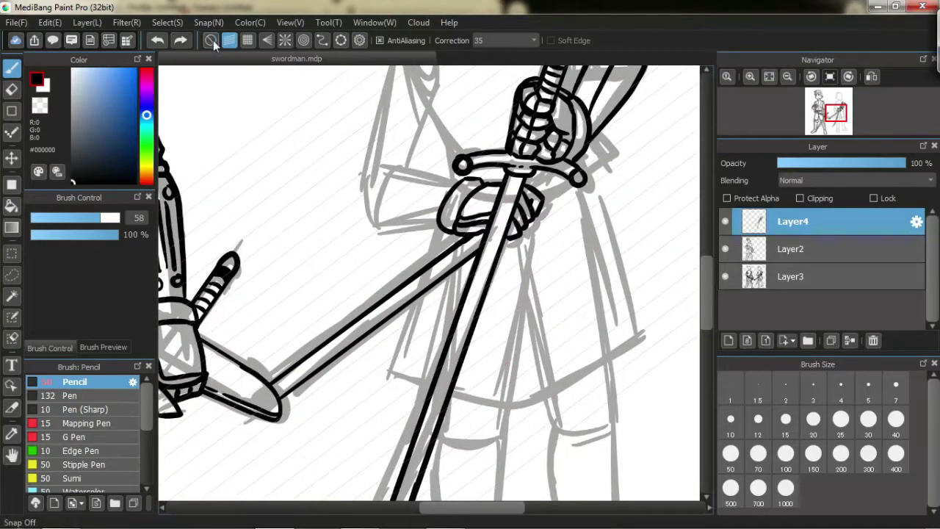
left_click_drag(223, 438, 275, 377)
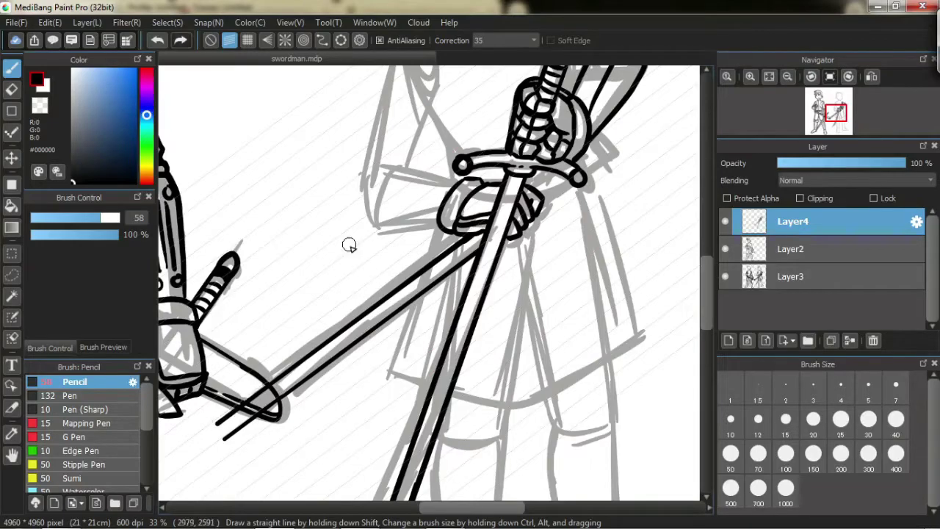
- Turn snapping off, round off the scabbard's lower end and erase the stray ink near the tip
left_click(210, 40)
key("e")
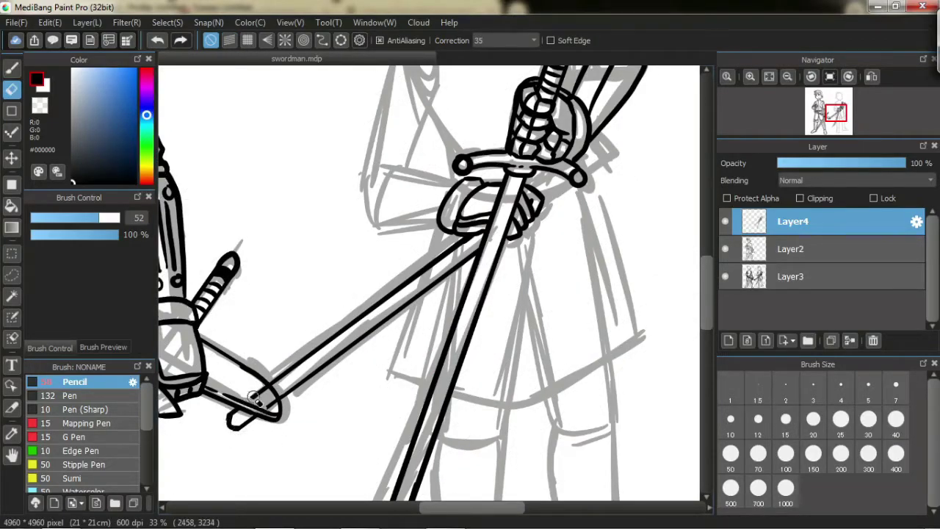
left_click_drag(266, 412, 257, 392)
- Ink the sleeve of the arm holding the scabbard, with its shoulder edge, elbow folds and forearm
scroll(268, 346, "down", 3)
scroll(279, 367, "up", 4)
key("b")
mouse_move(437, 319)
left_mouse_down()
mouse_move(374, 329)
mouse_move(390, 352)
mouse_move(397, 324)
mouse_move(438, 345)
left_mouse_up()
mouse_move(426, 194)
left_mouse_down()
mouse_move(371, 341)
mouse_move(408, 303)
left_mouse_up()
left_click_drag(434, 226, 411, 312)
scroll(531, 115, "down", 3)
scroll(532, 115, "up", 3)
- Ink the second figure's flared stand-up collar around the neck
mouse_move(446, 176)
left_mouse_down()
mouse_move(499, 153)
mouse_move(511, 183)
left_mouse_up()
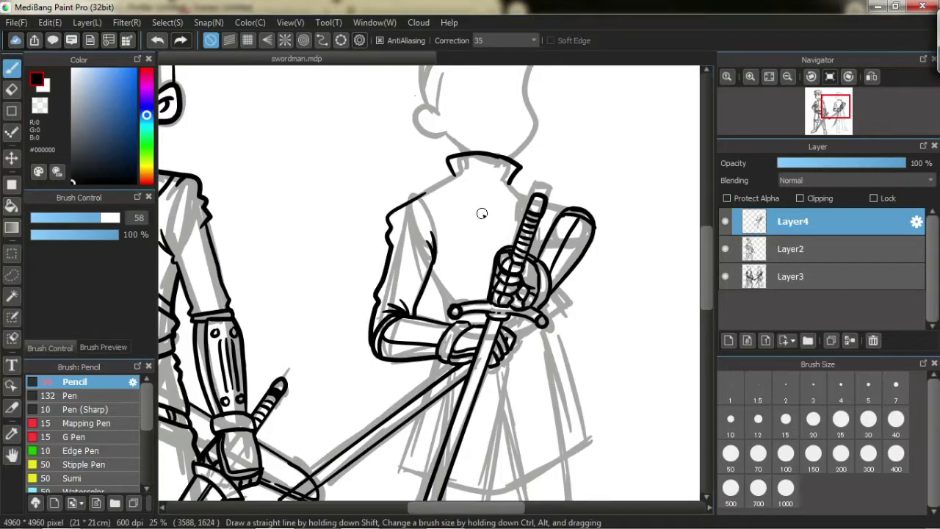
scroll(482, 213, "up", 2)
scroll(487, 195, "down", 2)
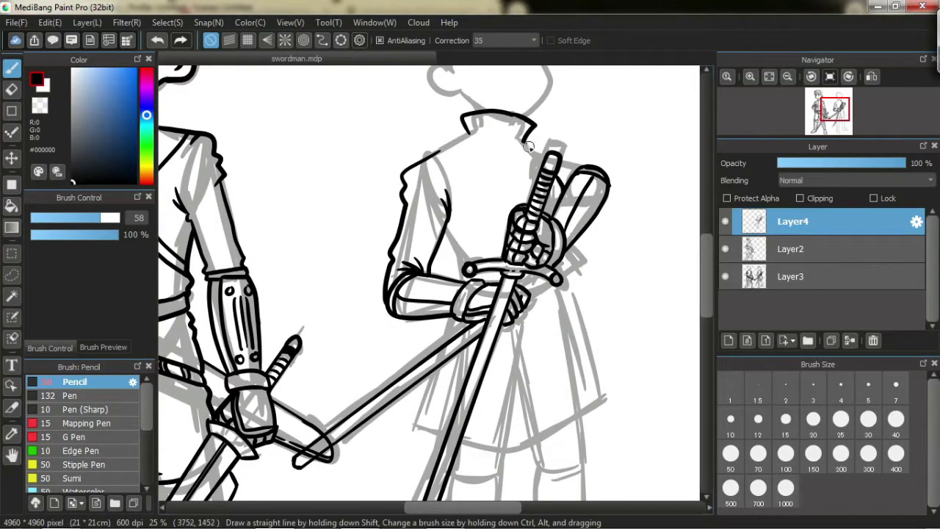
- Undo the last ink stroke and sketch rounded chest guides on Layer3
key("ctrl+z")
left_click(793, 276)
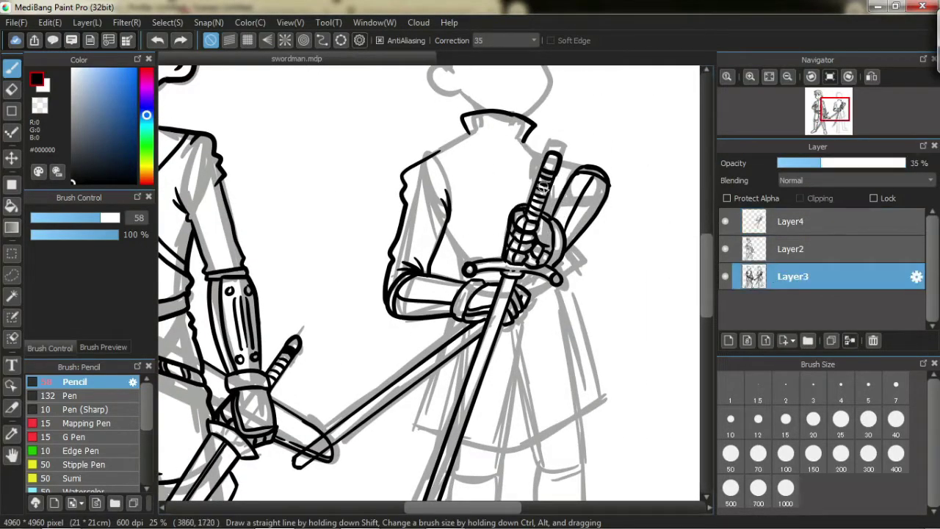
left_click_drag(514, 177, 470, 235)
- On Layer4, ink the second figure's shoulder slopes, chest contour and waist side
left_click(793, 221)
key("ctrl+z")
left_click_drag(523, 139, 545, 166)
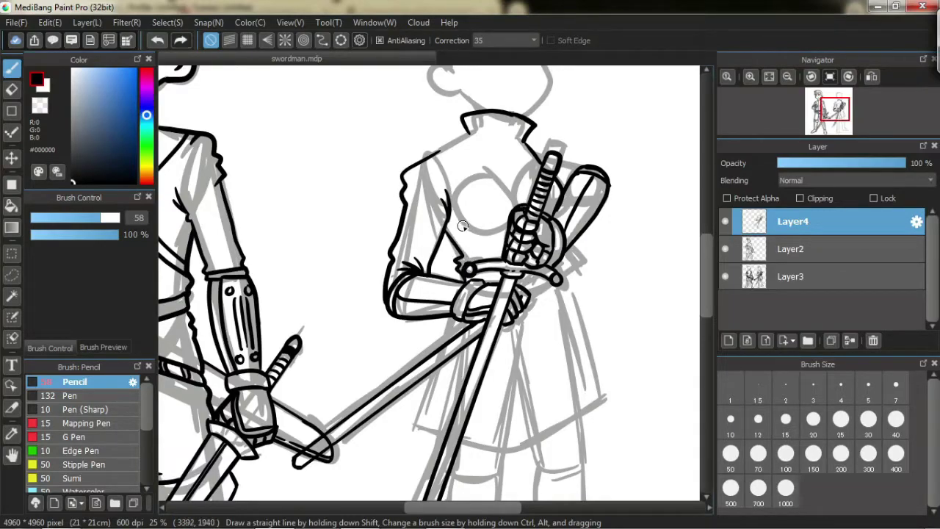
scroll(516, 140, "left", 3)
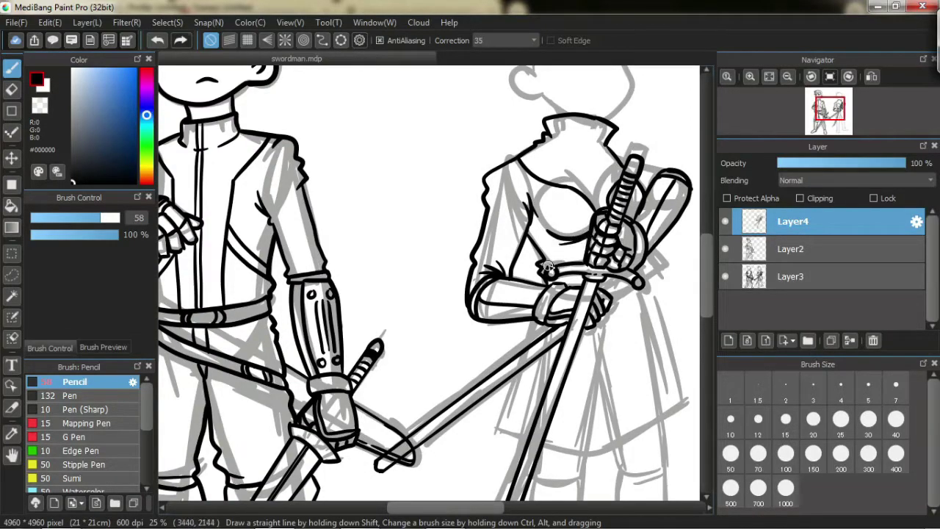
- Using Parallel snap, ink the scabbard's upper end beyond the lower hand, then turn snapping off and finish its cap
key("ctrl+1")
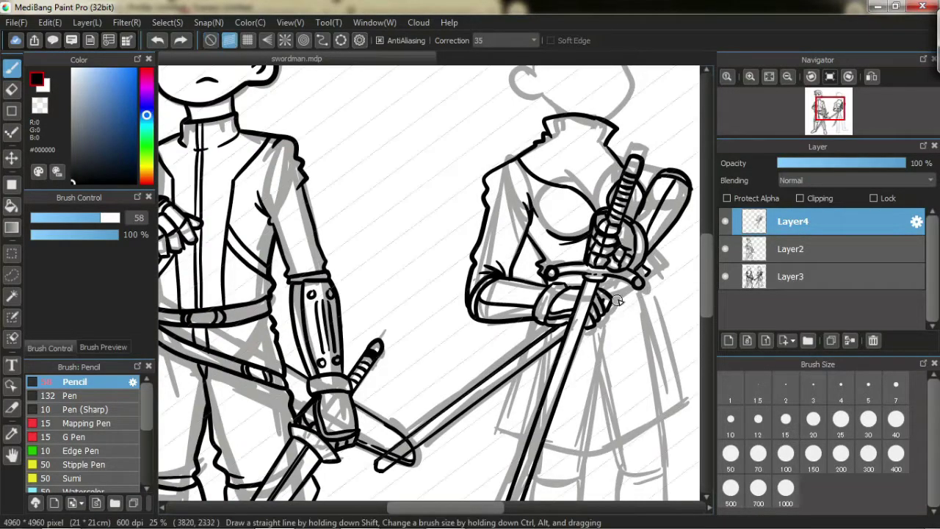
key("e")
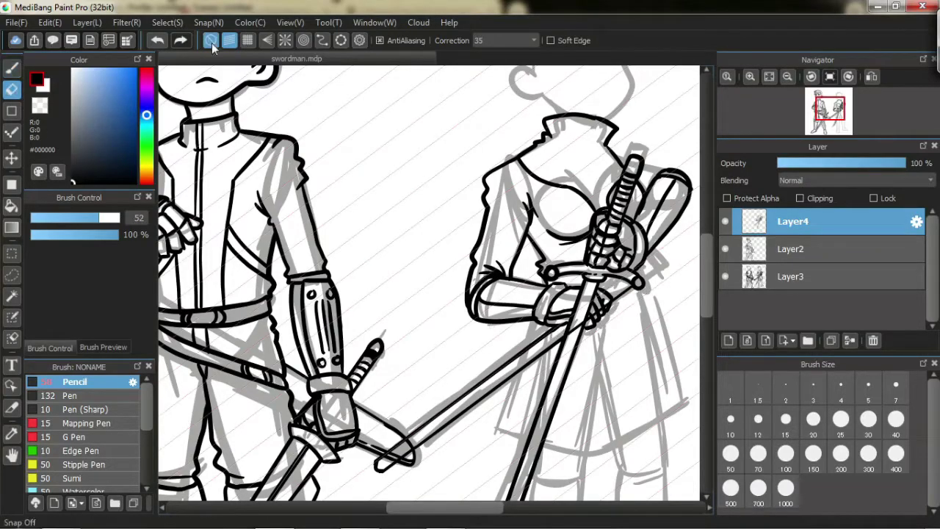
left_click(11, 67)
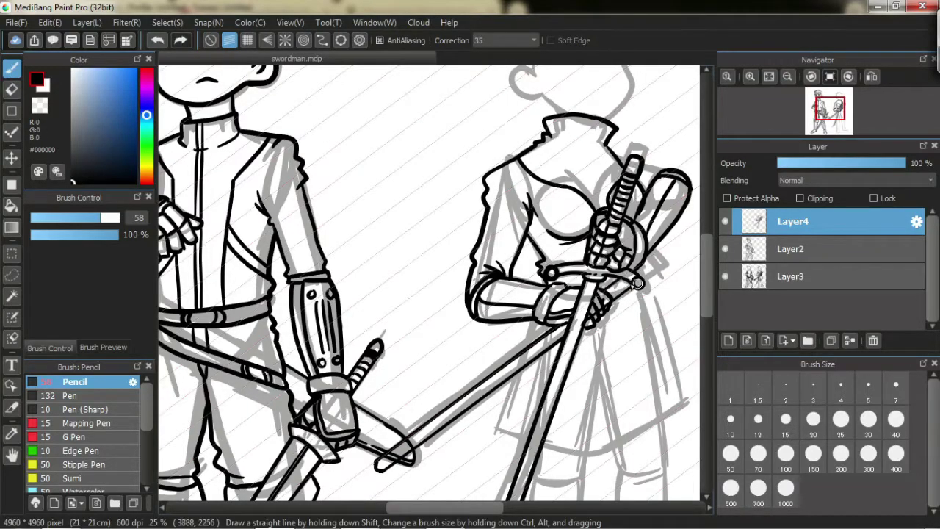
key("ctrl+0")
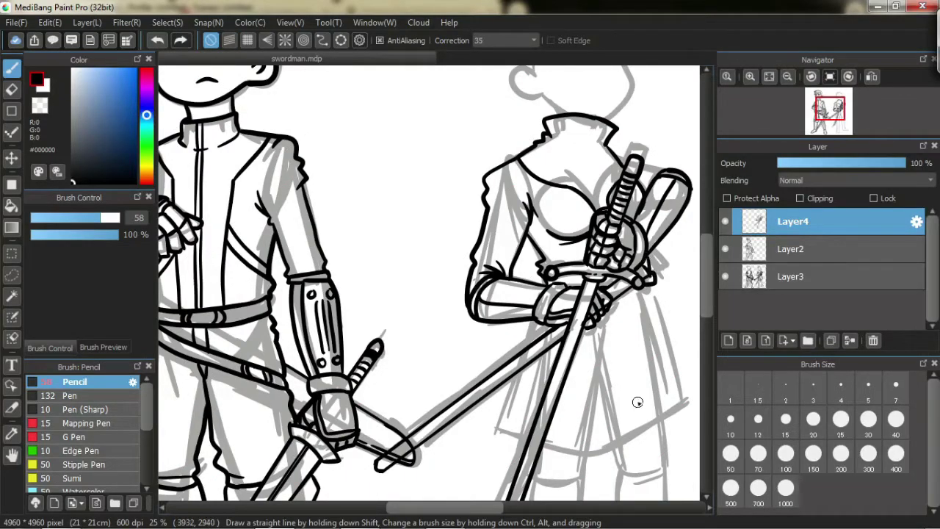
scroll(580, 155, "down", 3)
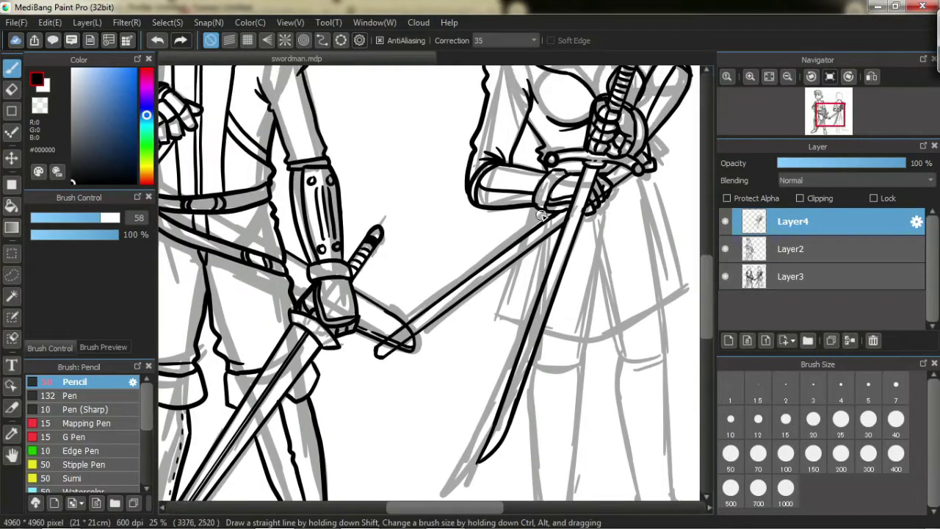
left_click(543, 161, "ctrl+shift")
left_click_drag(654, 172, 656, 329)
left_click_drag(495, 311, 671, 310)
key("e")
mouse_move(661, 183)
left_mouse_down()
mouse_move(676, 316)
mouse_move(668, 309)
left_mouse_up()
key("b")
- Ink the side edges of the pointed front panel on the second figure's coat skirt
scroll(662, 257, "up", 1)
left_click(652, 205, "ctrl+shift")
key("ctrl+z")
mouse_move(628, 212)
left_mouse_down()
mouse_move(611, 368)
mouse_move(638, 366)
left_mouse_up()
left_click_drag(587, 247, 568, 364)
mouse_move(569, 363)
left_mouse_down()
mouse_move(638, 365)
mouse_move(639, 203)
left_mouse_up()
key("ctrl+z")
- Rework the skirt's outer edge below the scabbard's upper end so it curves down into the hem at the front panel
mouse_move(643, 208)
left_mouse_down()
mouse_move(667, 367)
mouse_move(683, 360)
left_mouse_up()
key("e")
key("b")
left_click_drag(652, 203, 686, 359)
scroll(704, 242, "down", 2)
scroll(588, 242, "up", 2)
scroll(534, 294, "right", 3)
key("e")
key("b")
left_click_drag(514, 205, 538, 349)
key("ctrl+z")
left_click_drag(514, 207, 496, 370)
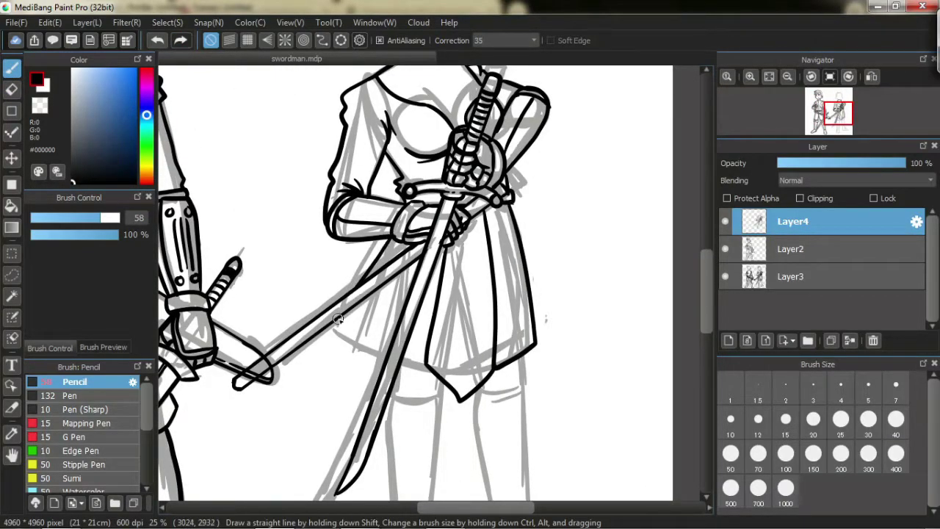
- Ink the skirt's far side below the scabbard and add a double line along the hem
scroll(403, 363, "down", 2)
scroll(389, 237, "up", 2)
scroll(339, 326, "down", 2)
scroll(339, 325, "up", 2)
left_click_drag(339, 329, 376, 350)
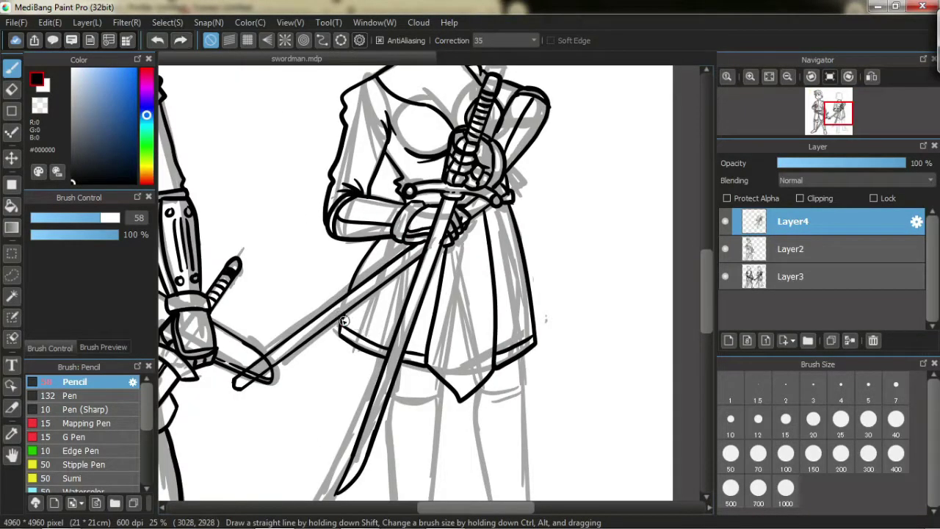
scroll(527, 334, "down", 2)
scroll(524, 235, "up", 2)
left_click_drag(542, 239, 542, 254)
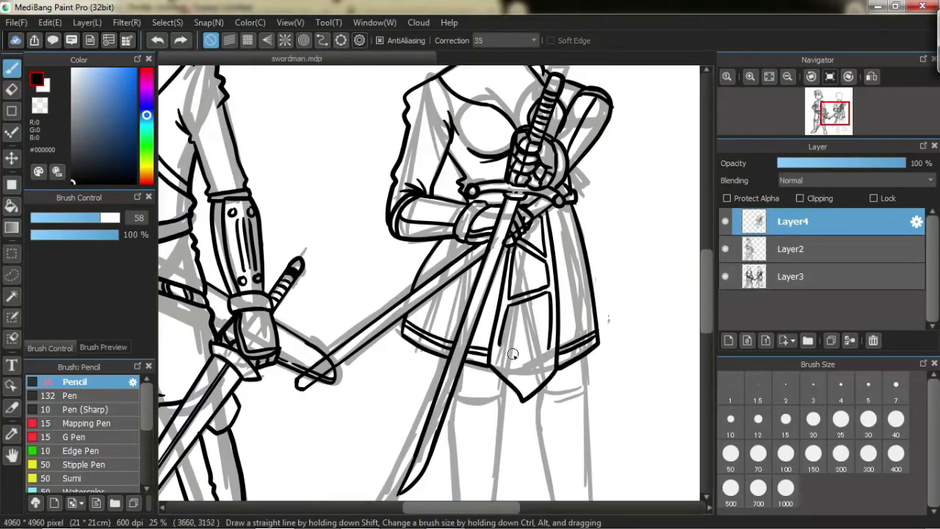
scroll(510, 357, "down", 2)
scroll(501, 371, "up", 2)
key("e")
key("b")
- Ink curved bands sweeping across the upper part and pointed bottom of the skirt's front panel
left_click_drag(489, 368, 523, 400)
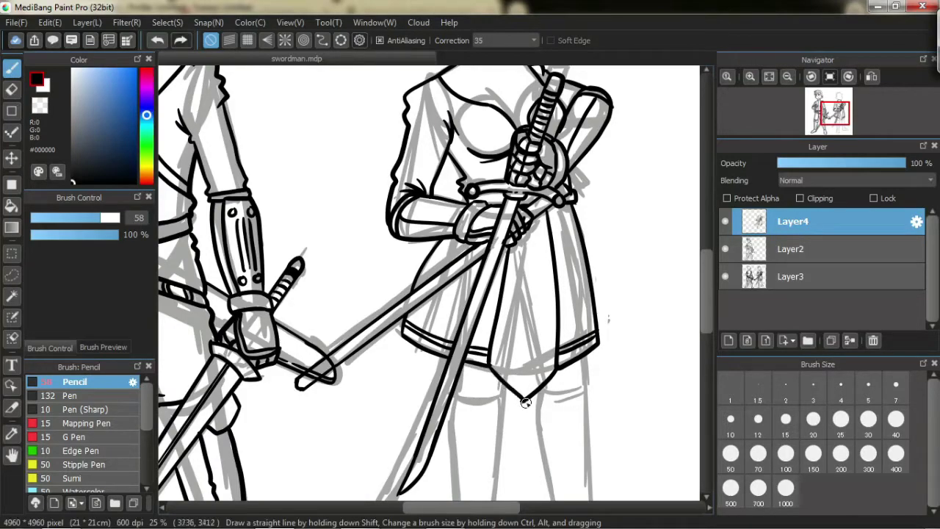
key("ctrl+z")
left_click_drag(552, 313, 507, 367)
key("ctrl+z")
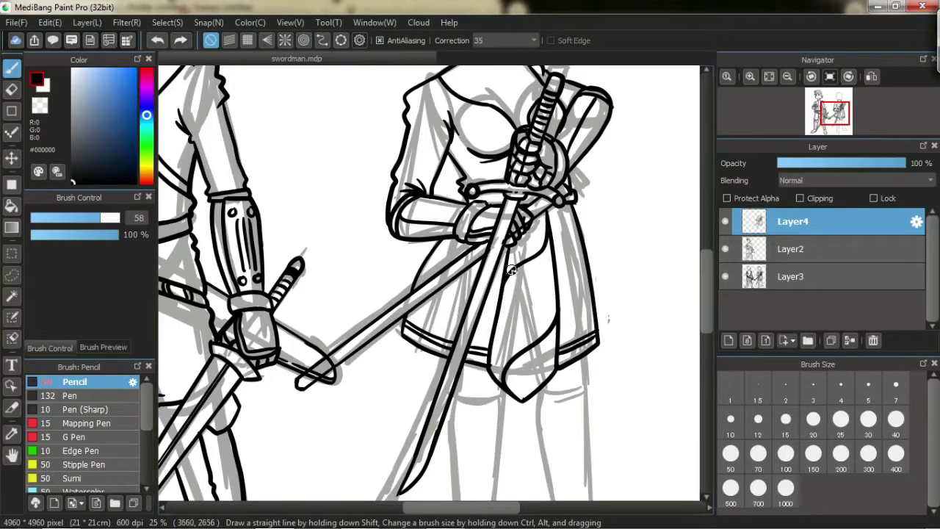
- Fill the skirt's front panel with an ornament of two spirals, curling vines and leaves
left_click_drag(555, 321, 552, 318)
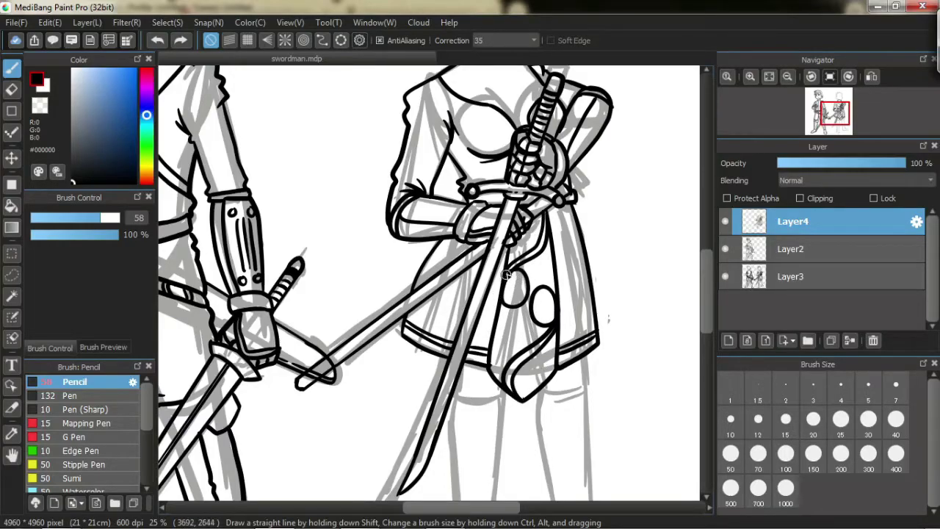
key("ctrl+z")
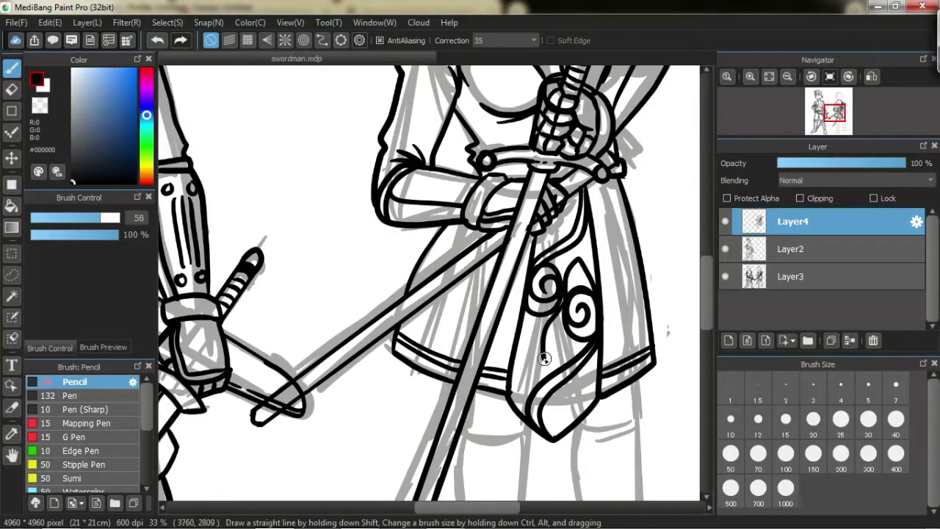
key("ctrl+z")
left_click_drag(580, 258, 547, 286)
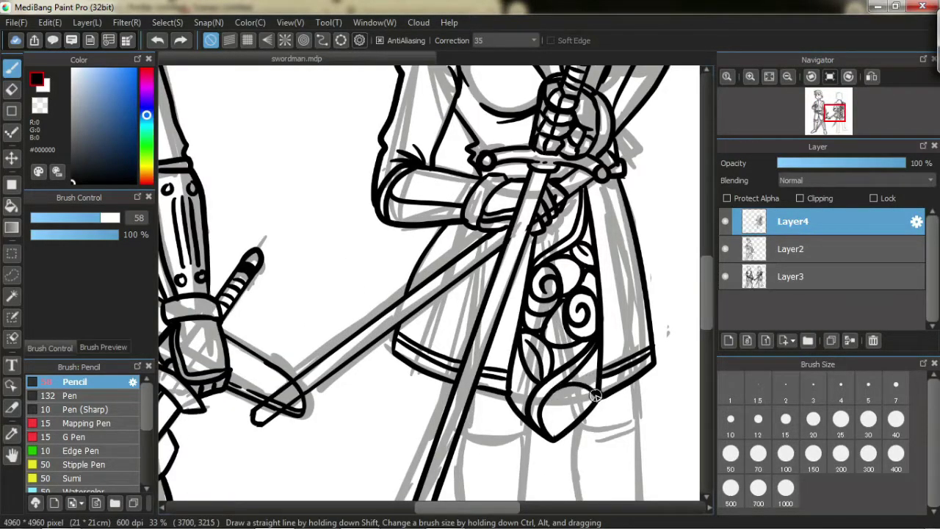
- Ink a double front seam from the second figure's collar down over the chest to the sword hand
scroll(594, 189, "down", 2)
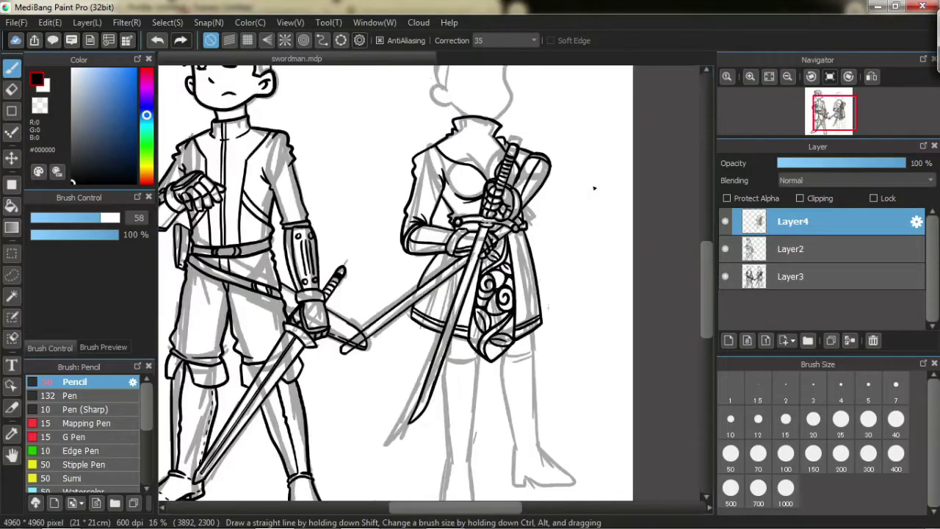
scroll(595, 188, "up", 2)
left_click_drag(540, 112, 539, 145)
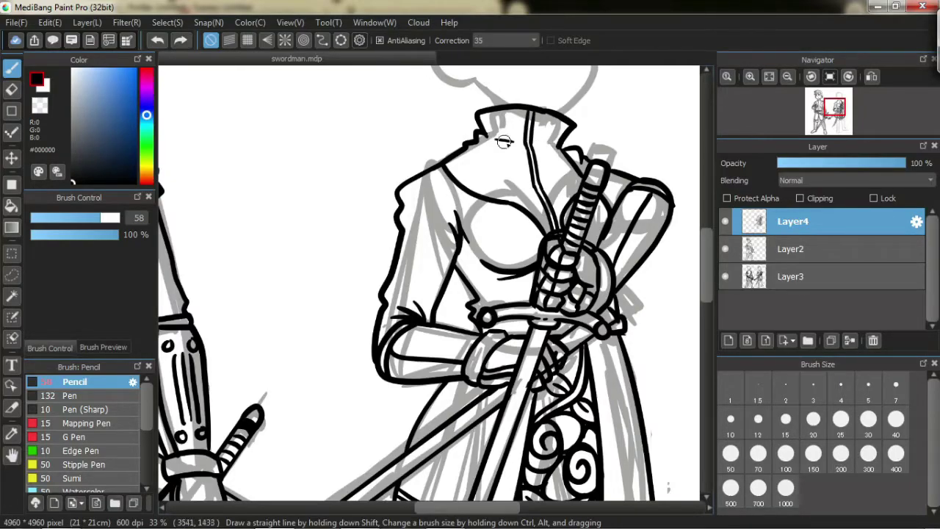
- Ink the second figure's folded cuffs below the knees and the shin outlines of both legs down to the ankles
scroll(555, 177, "down", 2)
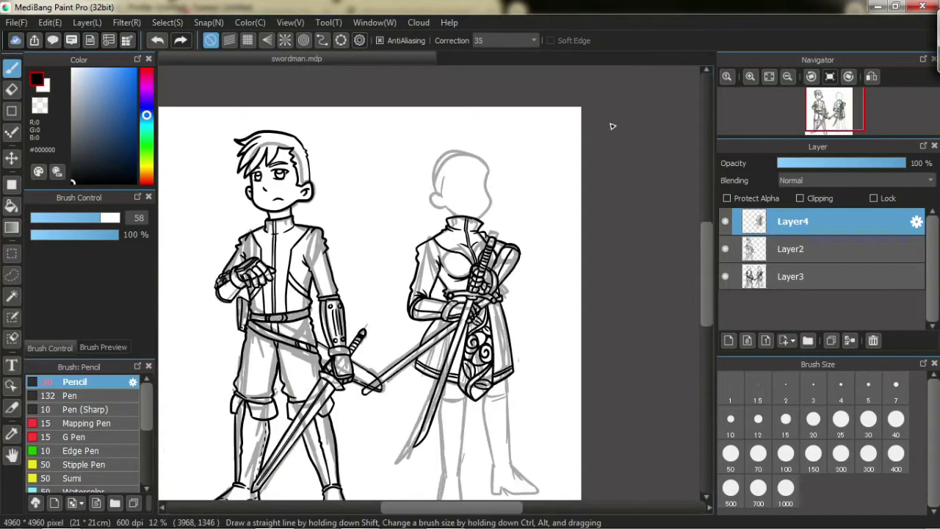
scroll(412, 230, "up", 1)
scroll(412, 230, "up", 1)
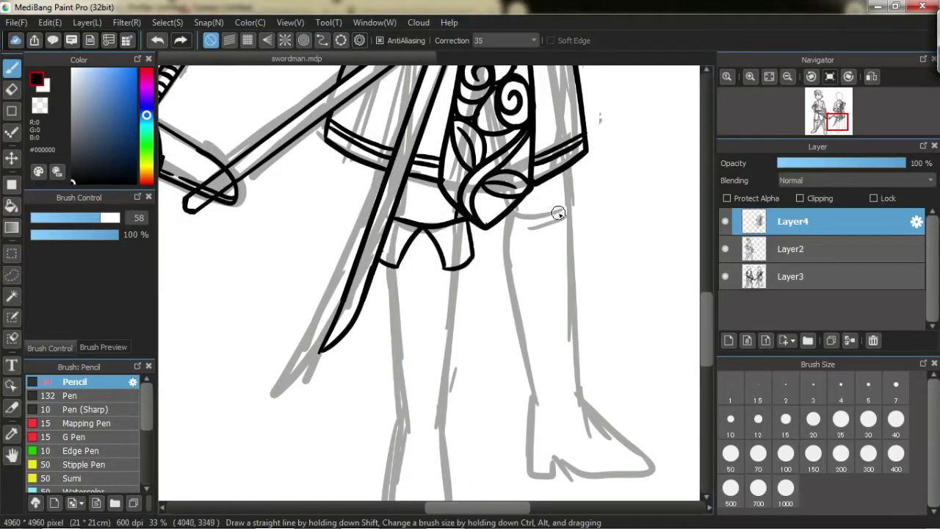
left_click_drag(574, 225, 581, 397)
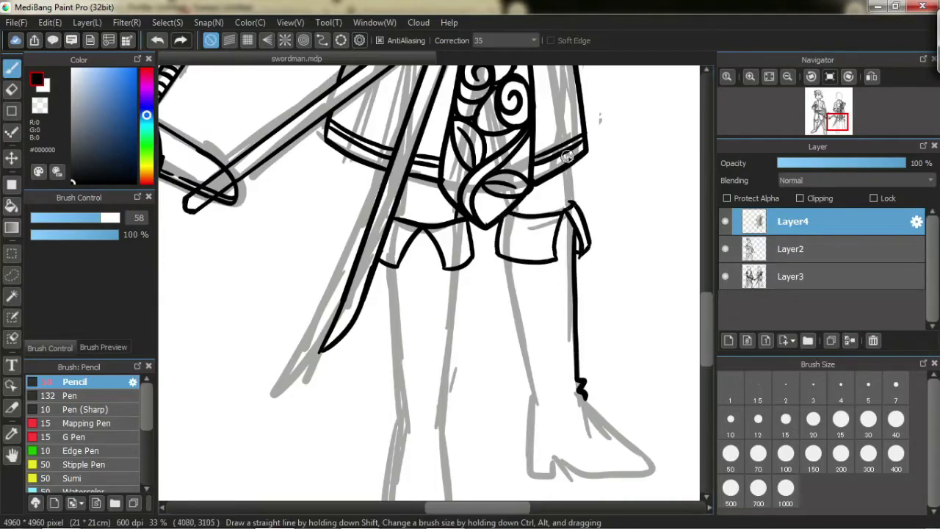
key("ctrl+z")
left_click_drag(505, 261, 524, 390)
mouse_move(384, 261)
left_mouse_down()
mouse_move(399, 149)
mouse_move(414, 307)
left_mouse_up()
mouse_move(470, 157)
left_mouse_down()
mouse_move(449, 302)
mouse_move(408, 311)
left_mouse_up()
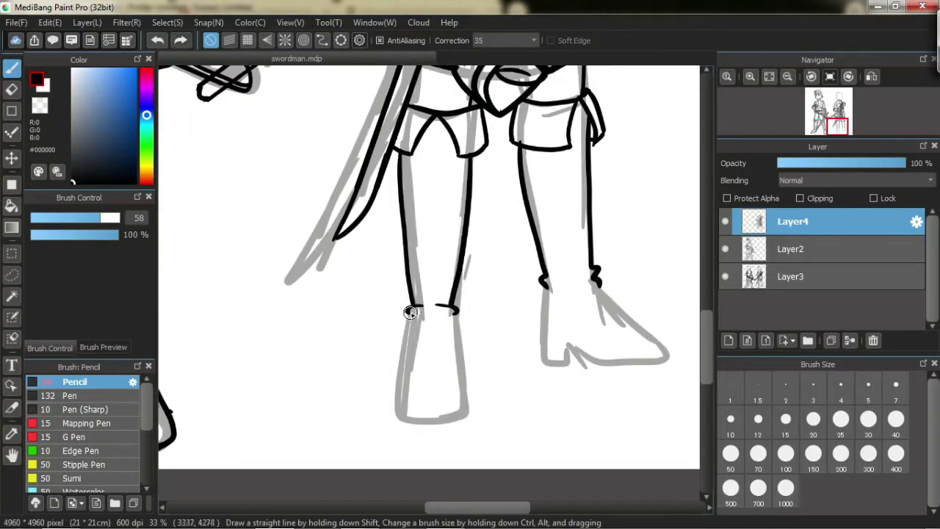
- Ink the ankle bands and the front-facing boot with a dashed toe cap, plus a seam down that shin
scroll(711, 302, "down", 2)
scroll(711, 302, "left", 2)
mouse_move(500, 239)
left_mouse_down()
mouse_move(488, 332)
mouse_move(551, 323)
left_mouse_up()
scroll(530, 186, "up", 2)
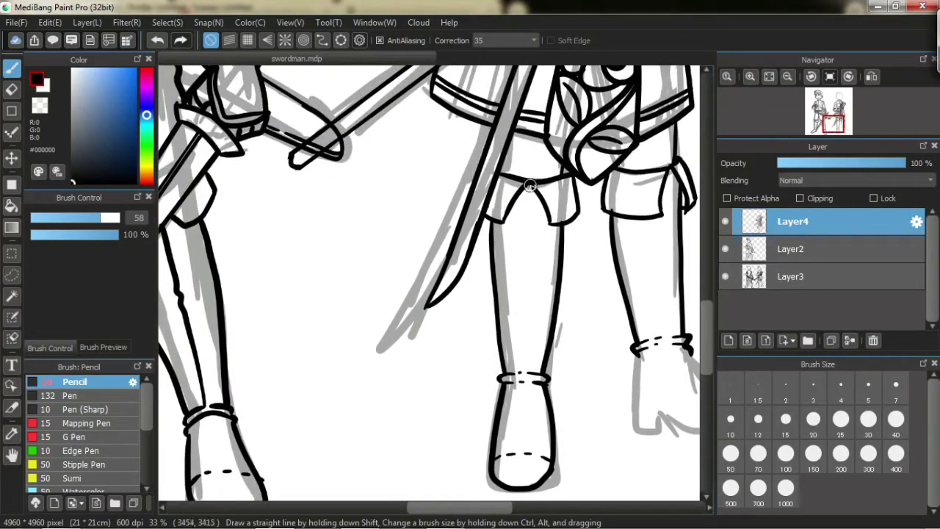
left_click_drag(487, 507, 515, 507)
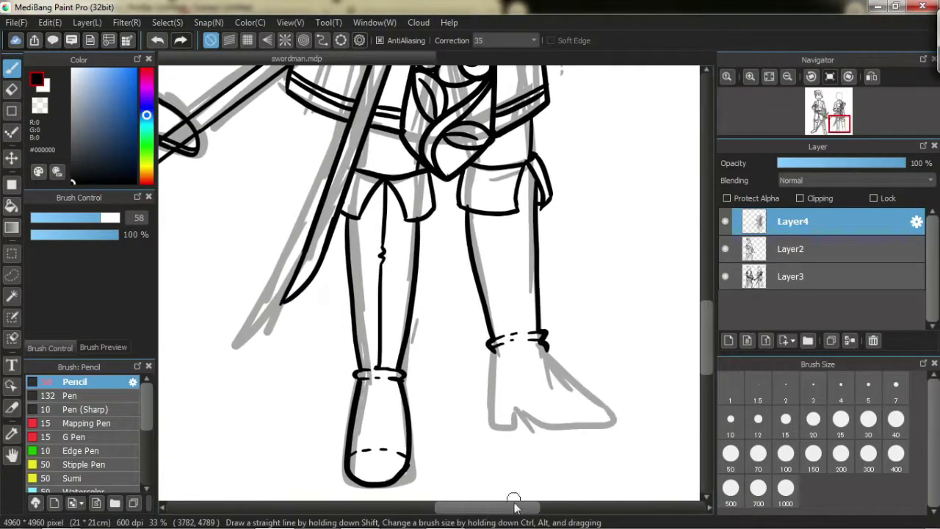
- Ink the second figure's side-facing boot with a heel and dashed toe cap, and add a seam down its shaft
mouse_move(564, 373)
left_mouse_down()
mouse_move(614, 420)
mouse_move(528, 412)
mouse_move(593, 422)
left_mouse_up()
left_click_drag(491, 353, 505, 420)
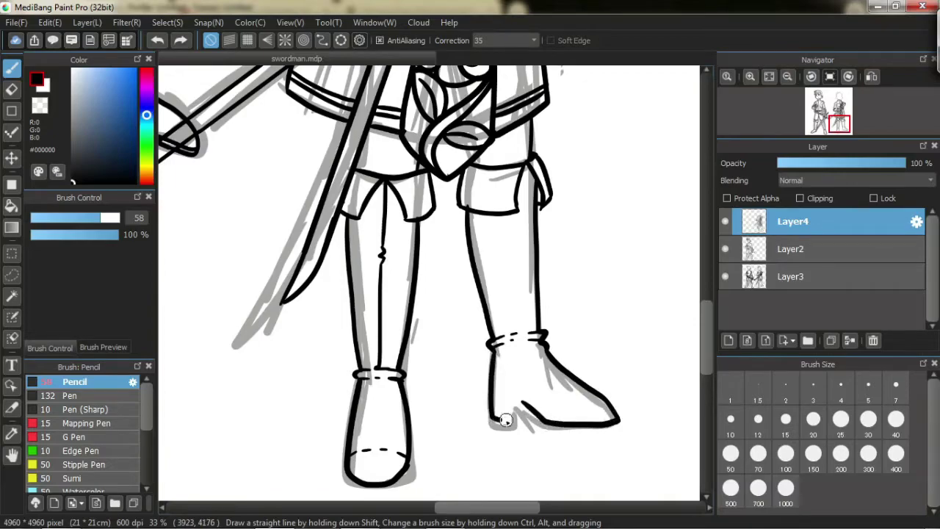
key("ctrl+minus")
key("ctrl+plus")
key("ctrl+plus")
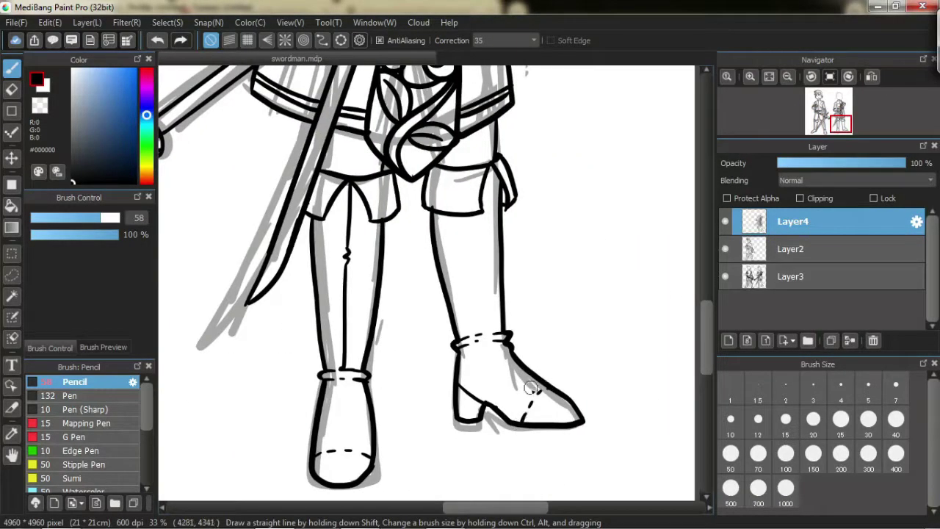
left_click_drag(498, 166, 491, 254)
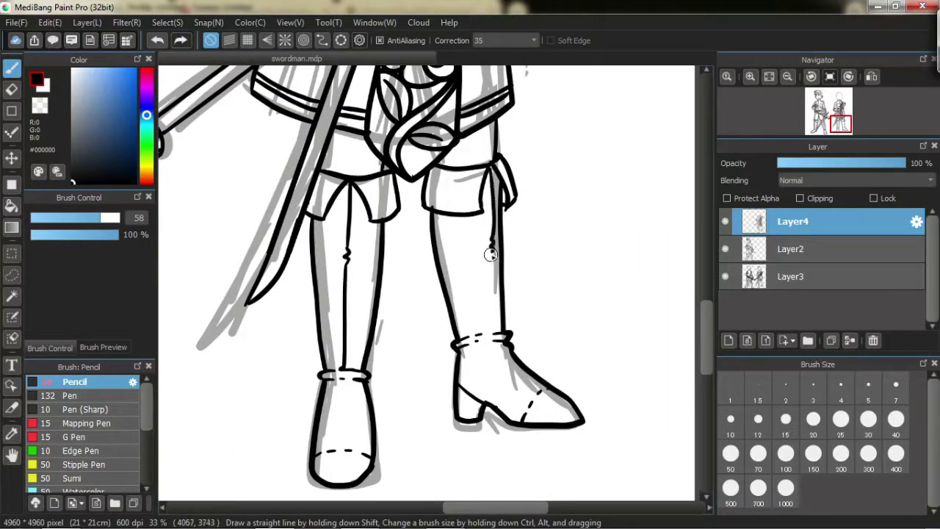
- Ink the second figure's face contour, jaw and ear above the collar, trimming the line at the forehead
scroll(491, 256, "up", 8)
left_click_drag(443, 129, 437, 253)
left_click_drag(310, 184, 332, 219)
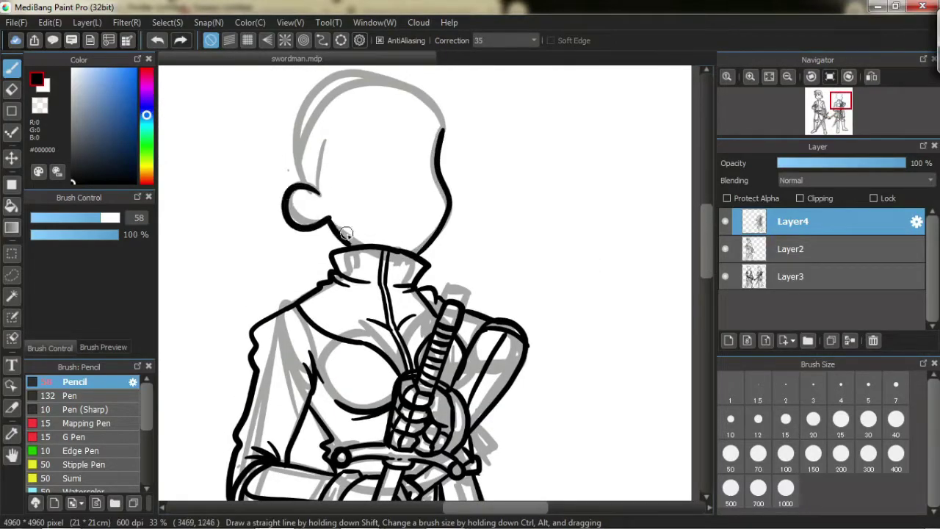
scroll(314, 265, "up", 1)
key("e")
left_click_drag(442, 201, 449, 210)
key("b")
key("ctrl+z")
mouse_move(326, 287)
left_mouse_down()
mouse_move(329, 269)
mouse_move(317, 257)
mouse_move(412, 147)
mouse_move(435, 173)
left_mouse_up()
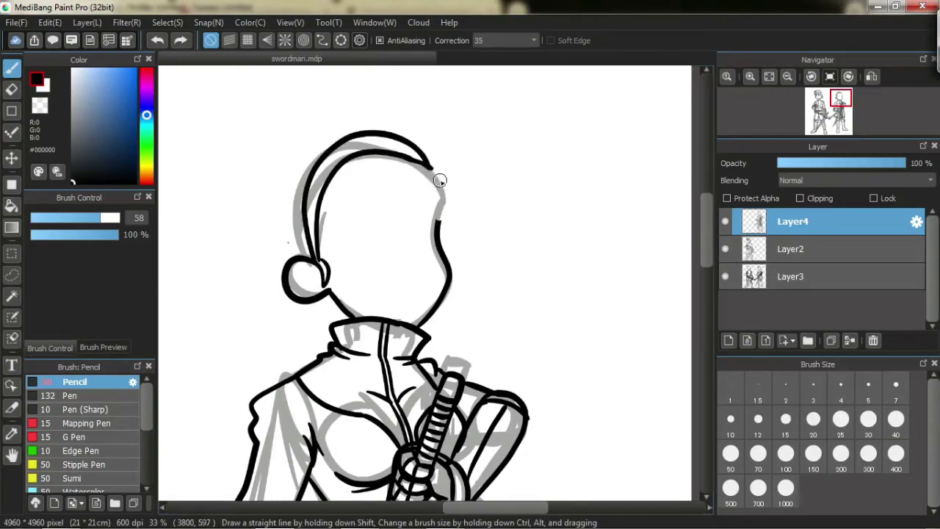
key("ctrl+z")
key("ctrl+z")
key("ctrl+z")
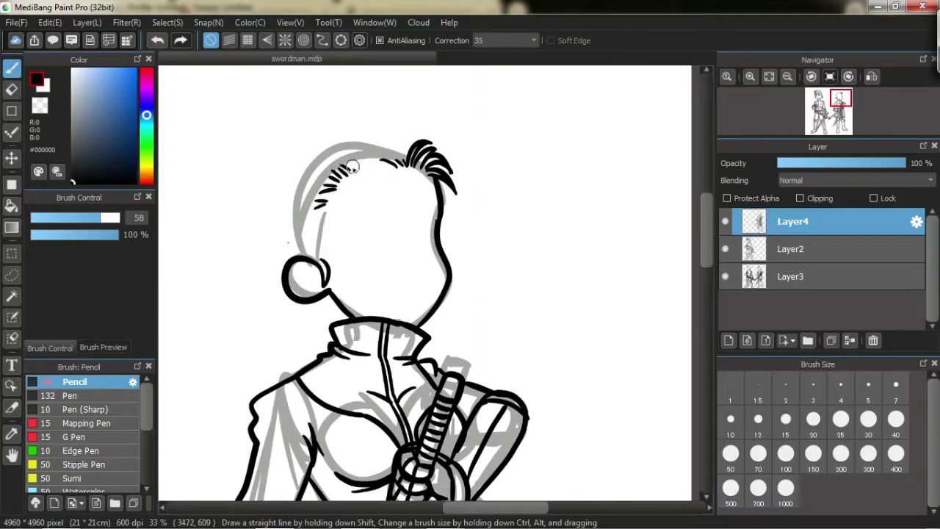
key("ctrl+z")
key("ctrl+z")
key("ctrl+z")
mouse_move(328, 250)
left_mouse_down()
mouse_move(316, 266)
mouse_move(313, 231)
left_mouse_up()
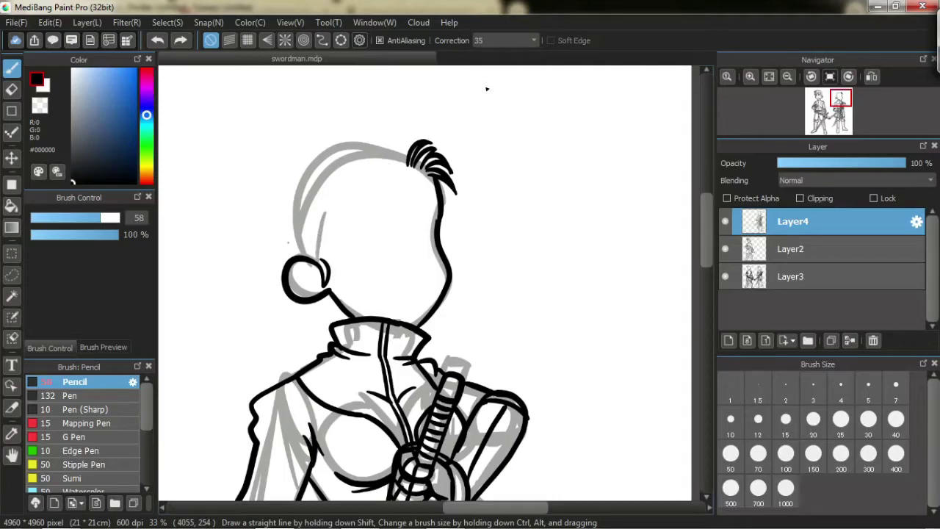
key("ctrl+z")
key("ctrl+z")
key("ctrl+z")
- Ink the first curved fringe strokes over the second figure's forehead, stepping back and forth through them to compare
left_click_drag(435, 152, 443, 212)
left_click_drag(375, 151, 433, 193)
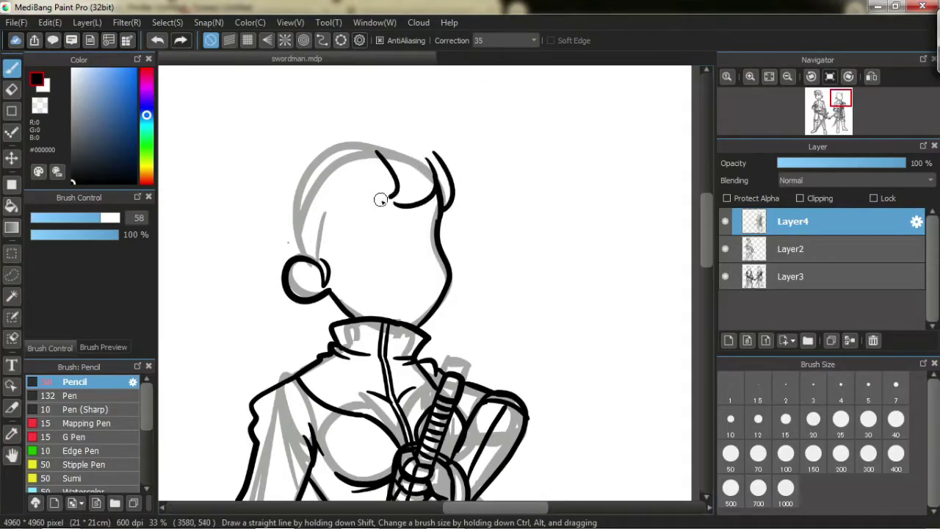
key("ctrl+z")
key("ctrl+z")
key("ctrl+z")
key("ctrl+z")
key("ctrl+y")
key("ctrl+z")
key("ctrl+y")
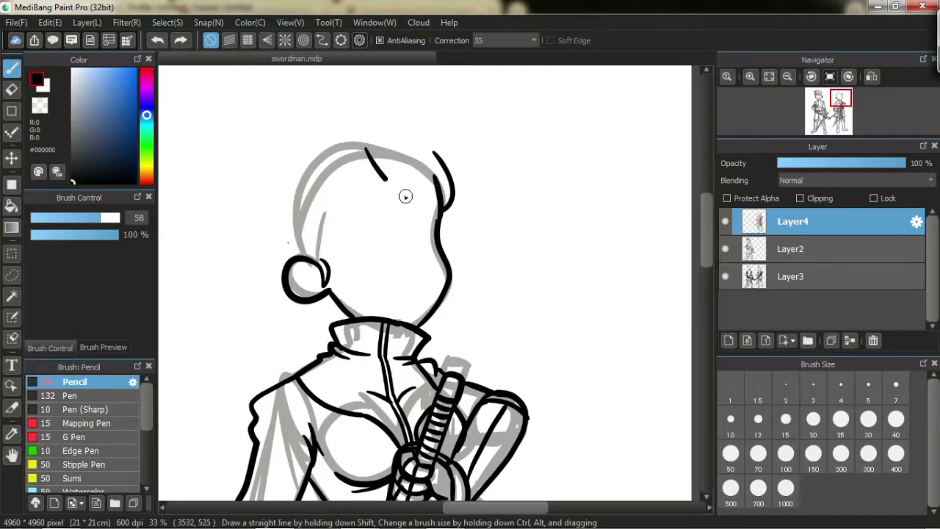
- Ink the second figure's swept fringe, hair band, crown and small bun, erasing the forehead line under the fringe
mouse_move(328, 167)
left_mouse_down()
mouse_move(418, 212)
mouse_move(449, 209)
mouse_move(318, 254)
left_mouse_up()
key("e")
left_click_drag(444, 176, 441, 213)
key("b")
mouse_move(307, 257)
left_mouse_down()
mouse_move(310, 224)
mouse_move(361, 145)
mouse_move(439, 168)
left_mouse_up()
key("ctrl+z")
mouse_move(323, 149)
left_mouse_down()
mouse_move(311, 206)
mouse_move(337, 104)
mouse_move(288, 255)
mouse_move(302, 240)
mouse_move(282, 157)
mouse_move(359, 109)
mouse_move(377, 125)
left_mouse_up()
scroll(340, 302, "down", 1)
left_click_drag(263, 149, 278, 173)
- Ink the second figure's nose, frowning mouth, angry eyebrows and eyes, and add the inner ear detail
left_click_drag(420, 255, 423, 275)
left_click_drag(357, 189, 399, 202)
left_click_drag(416, 205, 438, 196)
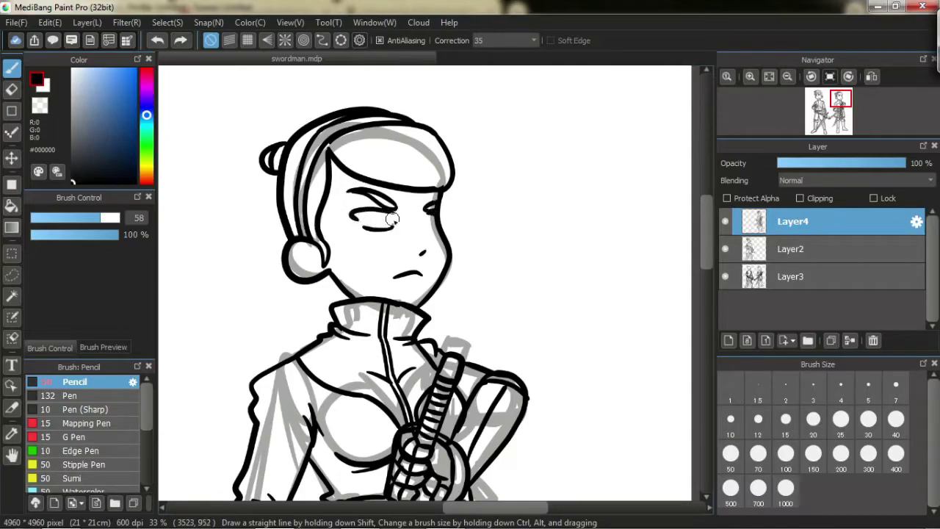
key("ctrl+minus")
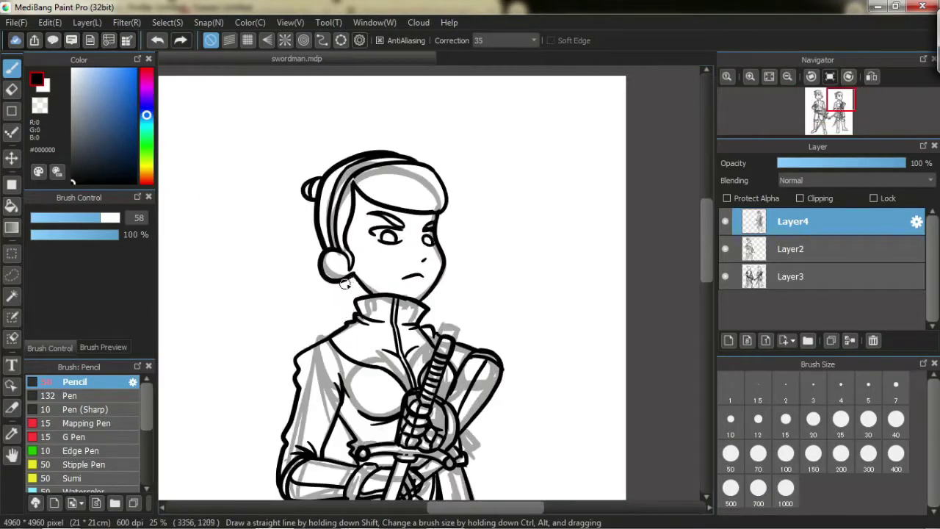
mouse_move(334, 255)
left_mouse_down()
mouse_move(345, 262)
mouse_move(343, 279)
left_mouse_up()
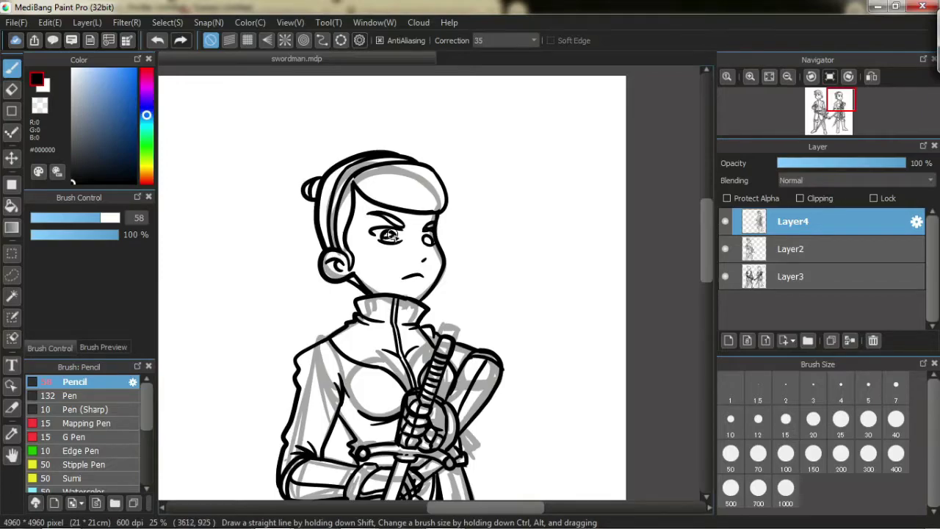
- Ink a large rounded ponytail curving from the second figure's bun down to the shoulder
left_click_drag(305, 189, 257, 324)
key("ctrl+minus")
key("ctrl+minus")
key("ctrl+plus")
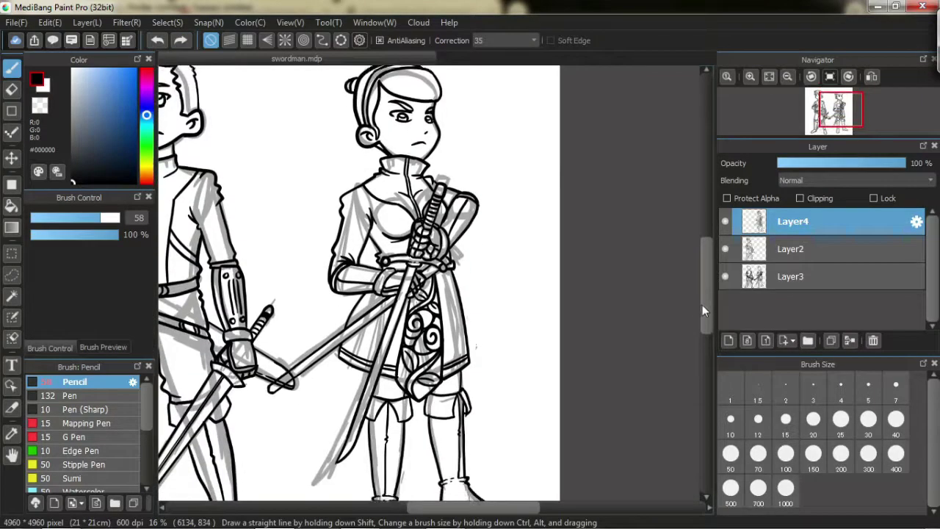
scroll(285, 210, "up", 2)
key("ctrl+z")
left_click_drag(347, 116, 339, 239)
left_click_drag(353, 150, 340, 243)
key("ctrl+z")
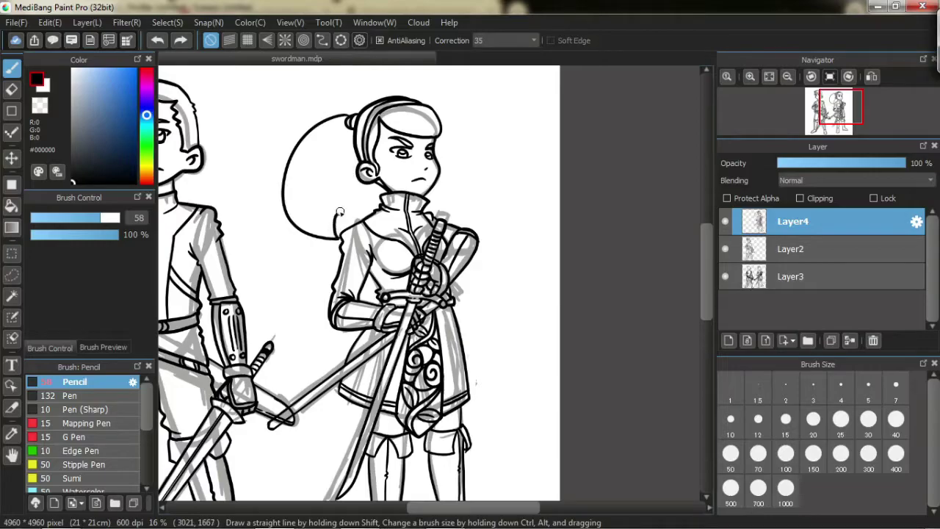
left_click_drag(357, 174, 338, 218)
- Hide the grey sketch on Layer3 and start a free transform of the second figure's line art on Layer4
key("ctrl+minus")
key("ctrl+minus")
key("ctrl+plus")
key("v")
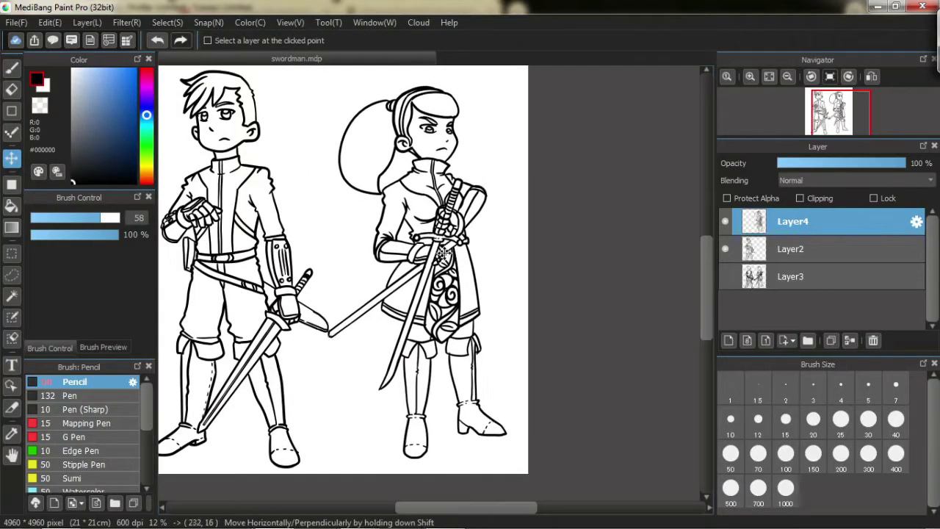
key("ctrl+minus")
key("ctrl+t")
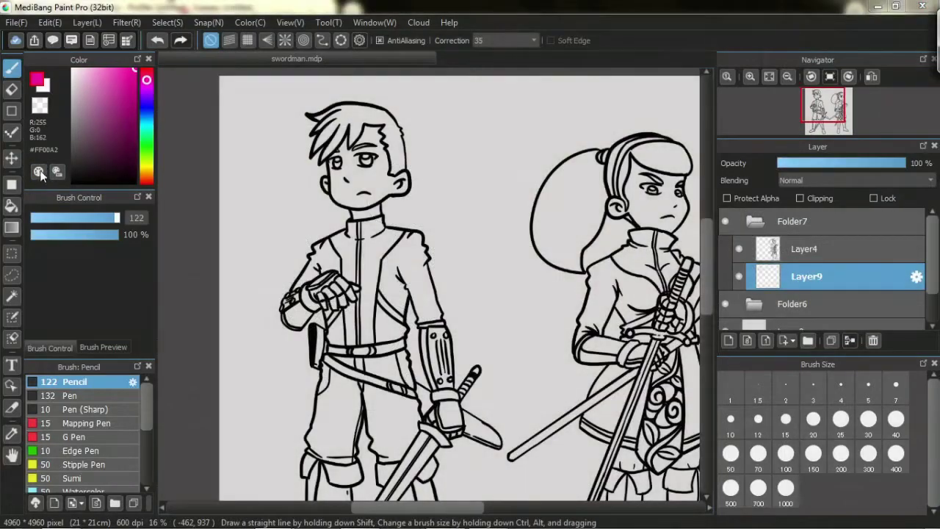
- Set the brush colour to the pale skin tone #FFEAD0
left_click(38, 171)
left_click_drag(562, 274, 573, 250)
left_click(350, 364)
left_click(624, 389)
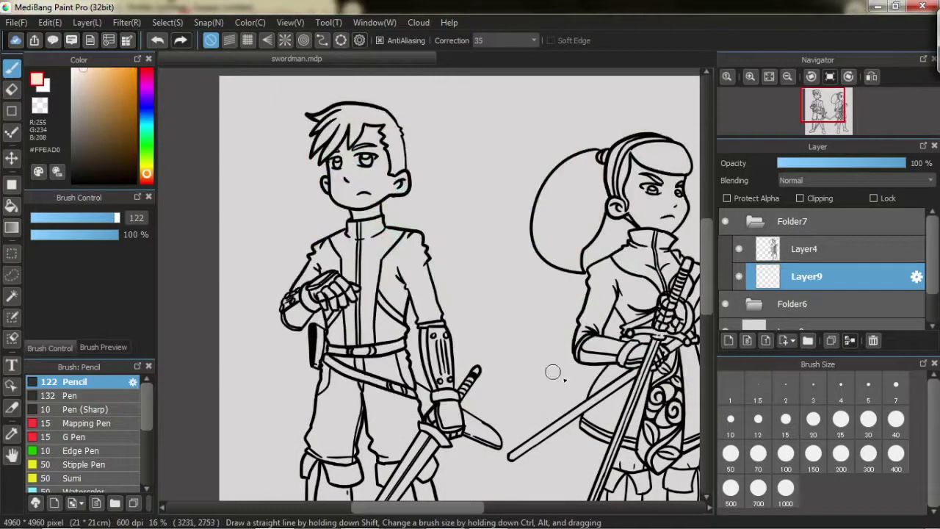
- Paint the first figure's face, ears and neck in the skin tone on Layer10 beneath the line art
scroll(367, 158, "up", 5)
left_click_drag(380, 253, 376, 334)
left_click(764, 253)
left_click(764, 253)
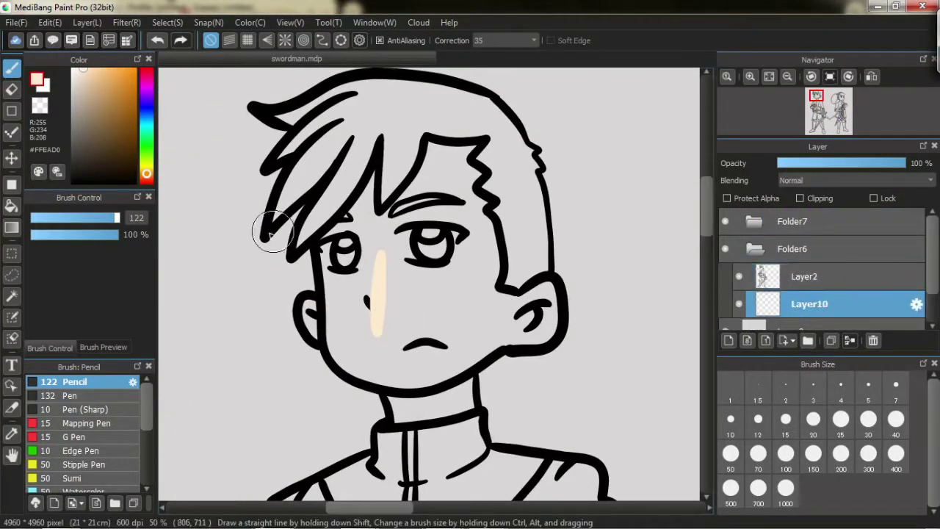
key("ctrl+z")
mouse_move(371, 176)
left_mouse_down()
mouse_move(378, 354)
mouse_move(514, 331)
mouse_move(360, 209)
mouse_move(462, 172)
mouse_move(441, 169)
mouse_move(457, 193)
mouse_move(346, 272)
mouse_move(441, 345)
left_mouse_up()
left_click_drag(475, 395, 411, 411)
- Paint the first figure's hair light yellow #FFF980, including the fringe strands
scroll(412, 411, "up", 1)
mouse_move(710, 208)
left_mouse_down()
mouse_move(681, 287)
mouse_move(489, 119)
mouse_move(714, 249)
mouse_move(712, 215)
mouse_move(703, 326)
mouse_move(695, 244)
mouse_move(706, 294)
mouse_move(707, 266)
left_mouse_up()
key("ctrl+minus")
left_click(146, 166)
left_click(105, 67)
mouse_move(325, 111)
left_mouse_down()
mouse_move(369, 100)
mouse_move(474, 119)
mouse_move(490, 134)
mouse_move(479, 136)
mouse_move(478, 174)
mouse_move(485, 218)
left_mouse_up()
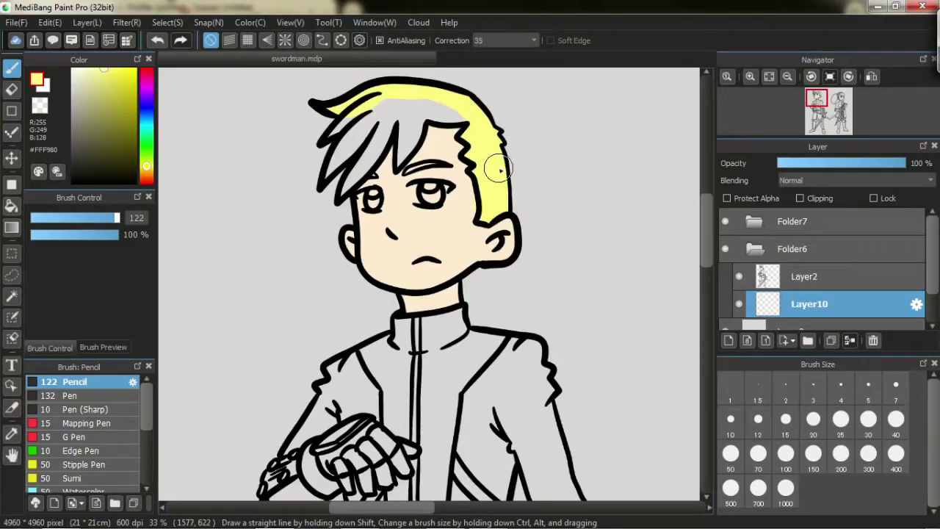
key("ctrl+plus")
scroll(420, 331, "up", 3)
mouse_move(408, 204)
left_mouse_down()
mouse_move(392, 260)
mouse_move(375, 220)
mouse_move(330, 183)
left_mouse_up()
- Paint the sleeves and side panels of the first figure's tunic white
key("ctrl+minus")
scroll(700, 228, "down", 5)
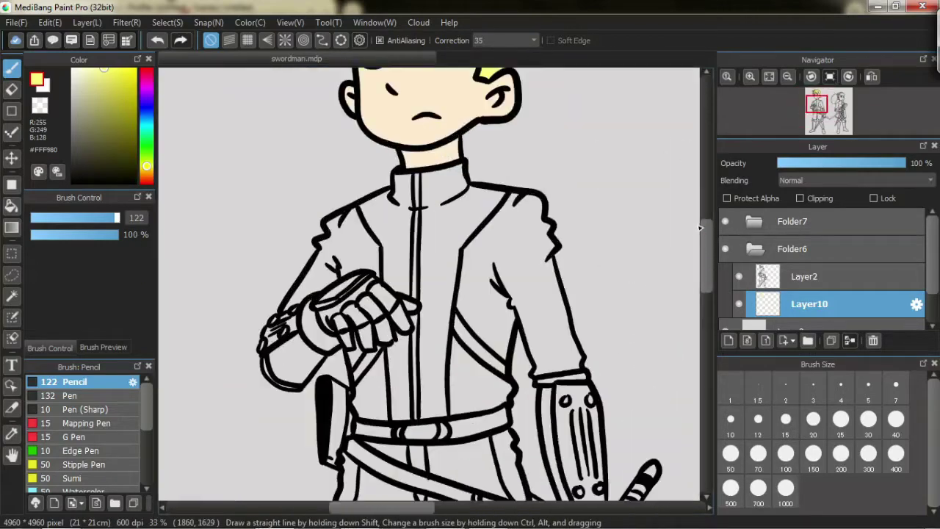
key("x")
scroll(331, 264, "up", 1)
mouse_move(294, 257)
left_mouse_down()
mouse_move(269, 272)
mouse_move(304, 191)
mouse_move(294, 279)
mouse_move(359, 227)
mouse_move(312, 243)
mouse_move(318, 268)
mouse_move(363, 237)
mouse_move(459, 262)
mouse_move(404, 250)
mouse_move(487, 130)
mouse_move(520, 210)
mouse_move(498, 328)
mouse_move(489, 210)
mouse_move(448, 227)
mouse_move(497, 121)
left_mouse_up()
scroll(345, 235, "down", 3)
scroll(441, 235, "down", 1)
scroll(412, 249, "up", 1)
scroll(388, 280, "up", 3)
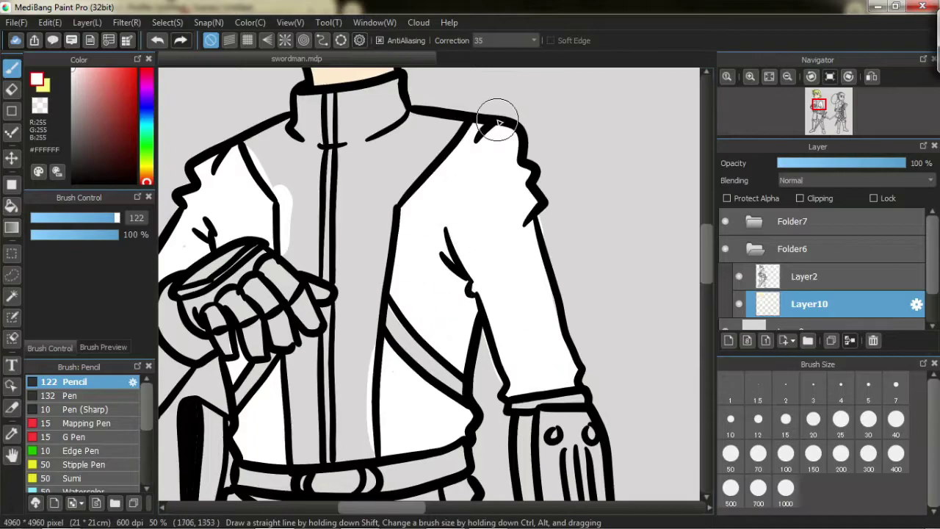
- Paint red #FF0900 along the inner edges of the tunic's collar and centre panel
left_click(135, 70)
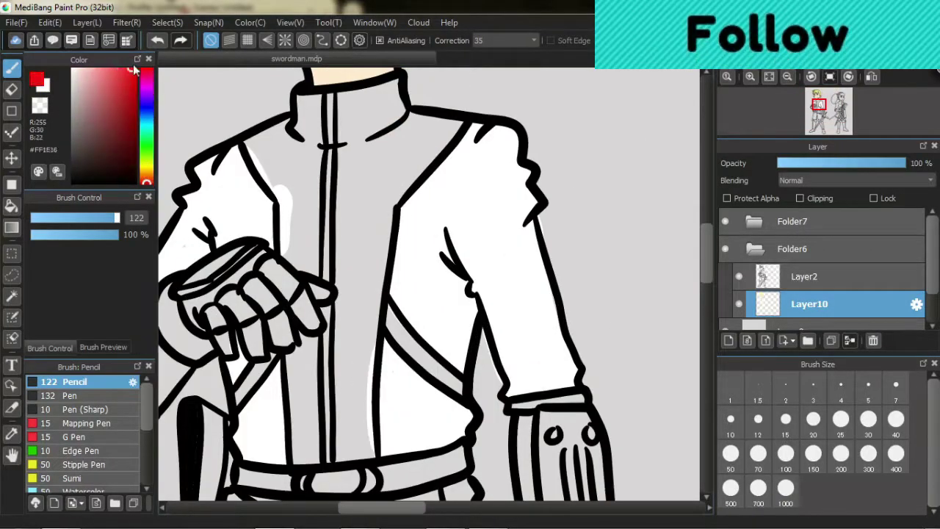
left_click_drag(254, 144, 293, 213)
mouse_move(301, 99)
left_mouse_down()
mouse_move(397, 99)
mouse_move(367, 441)
mouse_move(367, 315)
mouse_move(284, 256)
mouse_move(298, 400)
mouse_move(323, 338)
left_mouse_up()
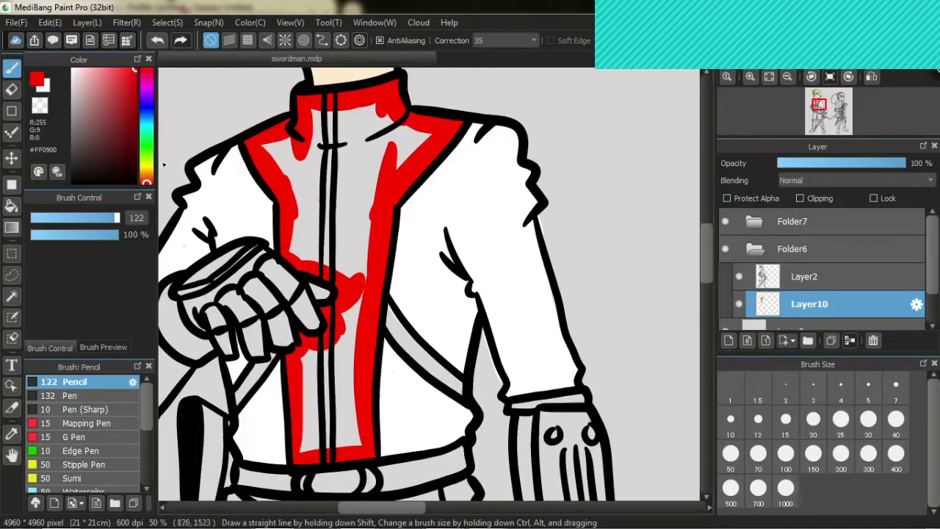
- Flood-fill the rest of the tunic's centre panel with the same red and paint the diagonal chest straps
key("g")
left_click(304, 210)
left_click(382, 184)
left_click(309, 412)
left_click(344, 372)
key("b")
mouse_move(328, 265)
left_mouse_down()
mouse_move(315, 130)
mouse_move(336, 315)
mouse_move(329, 444)
left_mouse_up()
left_click_drag(389, 307, 447, 383)
mouse_move(290, 334)
left_mouse_down()
mouse_move(247, 378)
mouse_move(236, 411)
left_mouse_up()
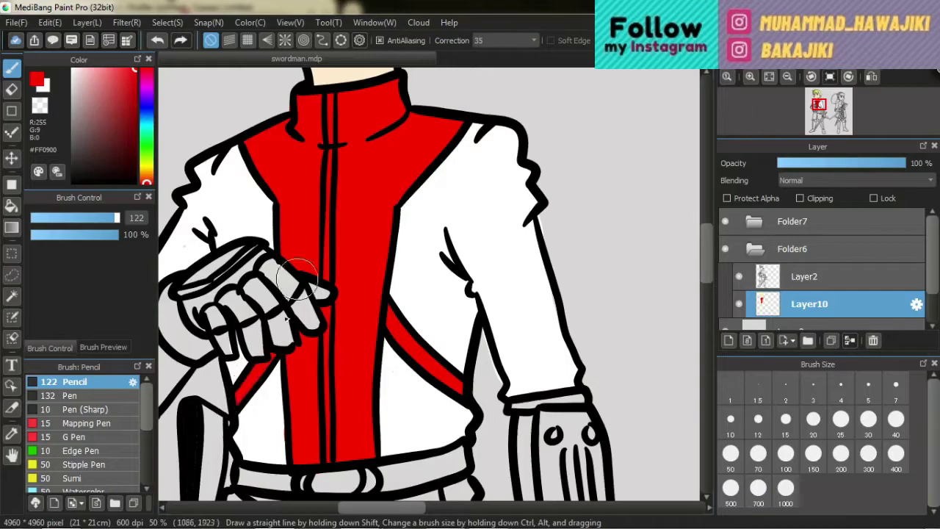
- Choose a dark red and paint the first figure's waist belt and slanted sword belt
left_click(134, 105)
scroll(163, 166, "down", 3)
left_click(147, 181)
left_click_drag(229, 305, 467, 283)
mouse_move(232, 335)
left_mouse_down()
mouse_move(294, 378)
mouse_move(484, 445)
left_mouse_up()
- Set the brush size to 73 and paint the first figure's scabbard golden brown
scroll(411, 331, "down", 3)
left_click(146, 171)
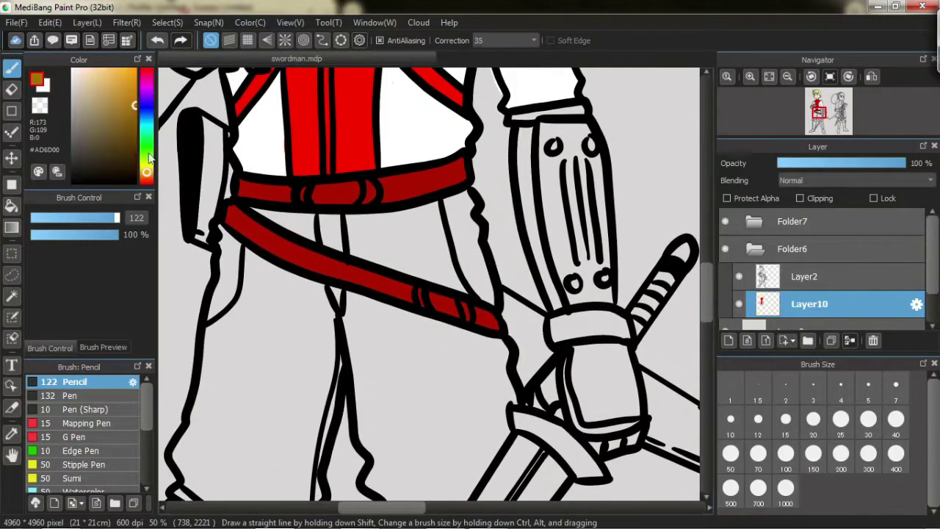
left_click_drag(118, 211, 104, 216)
left_click_drag(507, 301, 544, 367)
scroll(510, 340, "right", 3)
scroll(509, 340, "down", 2)
mouse_move(422, 345)
left_mouse_down()
mouse_move(431, 315)
mouse_move(516, 339)
mouse_move(431, 279)
mouse_move(485, 360)
left_mouse_up()
- Sample the tunic's red and paint the side pocket panels on both hips of the trousers
scroll(499, 319, "down", 2)
scroll(441, 220, "left", 3)
left_click(441, 158, "alt")
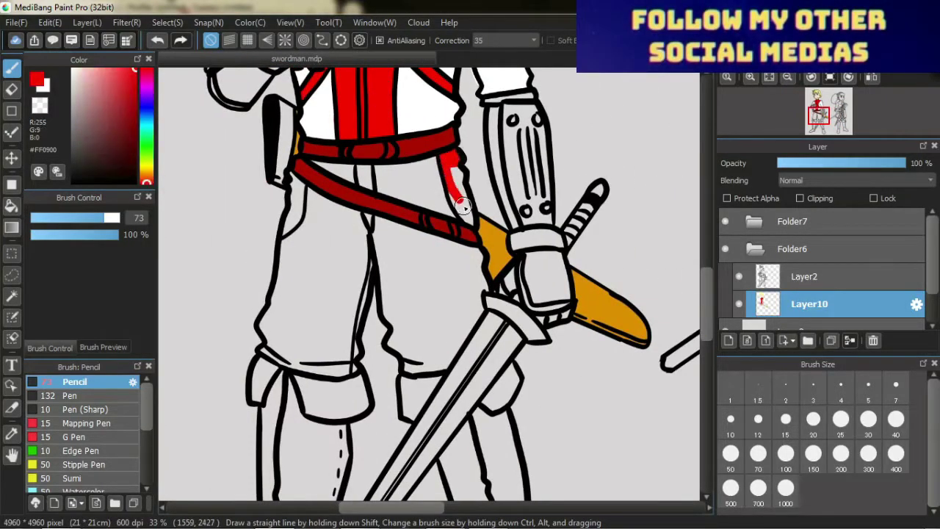
left_click_drag(295, 179, 291, 224)
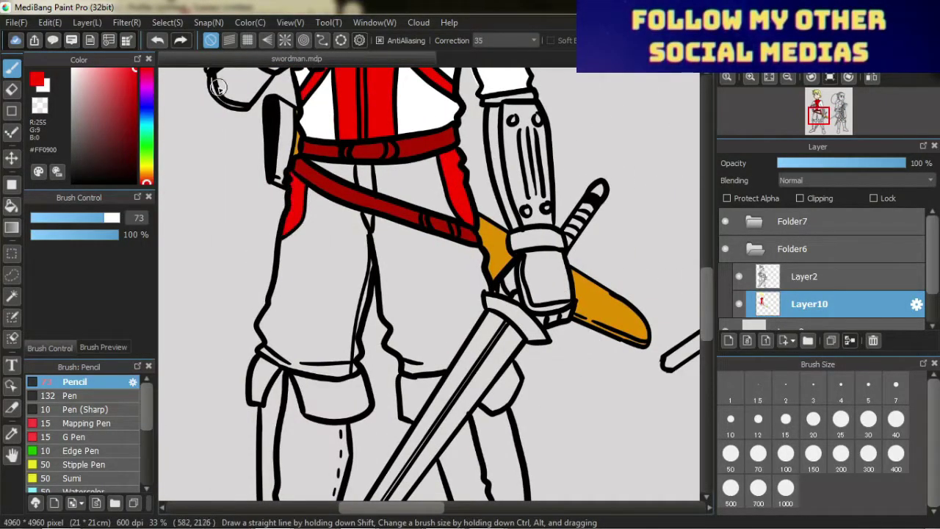
- Choose dark navy #00034A and paint the first figure's trousers, starting with the leg away from the sword
left_click(146, 108)
scroll(226, 185, "down", 1)
scroll(226, 186, "up", 2)
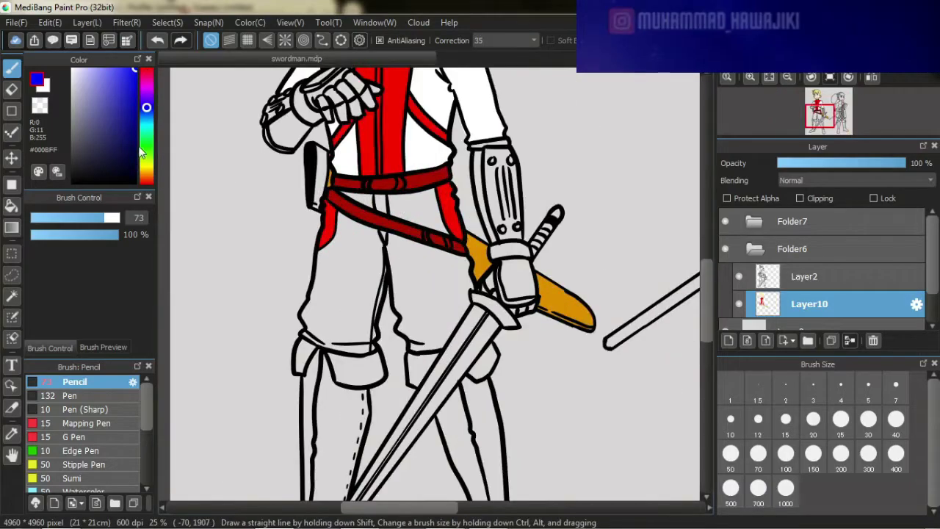
left_click(135, 150)
mouse_move(253, 150)
left_mouse_down()
mouse_move(214, 220)
mouse_move(308, 195)
mouse_move(301, 177)
left_mouse_up()
mouse_move(172, 379)
left_mouse_down()
mouse_move(316, 411)
mouse_move(331, 199)
mouse_move(341, 191)
left_mouse_up()
left_click_drag(210, 254, 180, 371)
mouse_move(214, 233)
left_mouse_down()
mouse_move(237, 245)
mouse_move(216, 374)
mouse_move(247, 392)
mouse_move(322, 238)
mouse_move(348, 205)
mouse_move(506, 242)
left_mouse_up()
- Paint the trouser leg on the sword side and the remaining gaps around the belts in the same navy
mouse_move(351, 193)
left_mouse_down()
mouse_move(374, 343)
mouse_move(503, 353)
left_mouse_up()
key("ctrl+z")
mouse_move(400, 413)
left_mouse_down()
mouse_move(470, 373)
mouse_move(507, 279)
mouse_move(529, 253)
mouse_move(501, 331)
left_mouse_up()
key("ctrl+z")
mouse_move(393, 411)
left_mouse_down()
mouse_move(439, 410)
mouse_move(361, 268)
mouse_move(384, 342)
mouse_move(398, 233)
mouse_move(419, 330)
mouse_move(460, 228)
mouse_move(490, 262)
left_mouse_up()
key("e")
key("b")
mouse_move(341, 134)
left_mouse_down()
mouse_move(312, 126)
mouse_move(441, 98)
mouse_move(310, 115)
mouse_move(426, 122)
left_mouse_up()
scroll(642, 243, "down", 3)
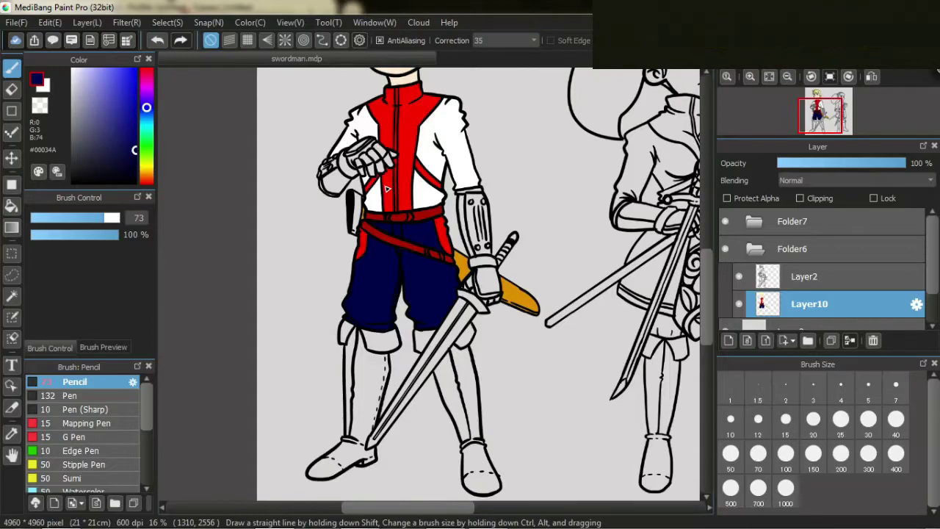
- Fill both sleeves and the side torso panels of the first figure's jacket with golden brown #E18E00
scroll(387, 189, "up", 2)
key("g")
left_click(286, 184)
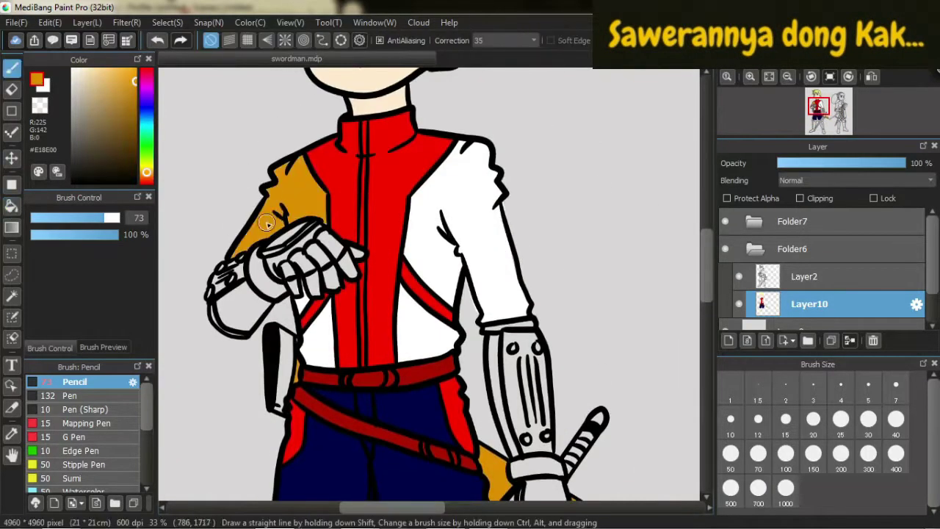
left_click(440, 221)
key("b")
scroll(302, 279, "down", 5)
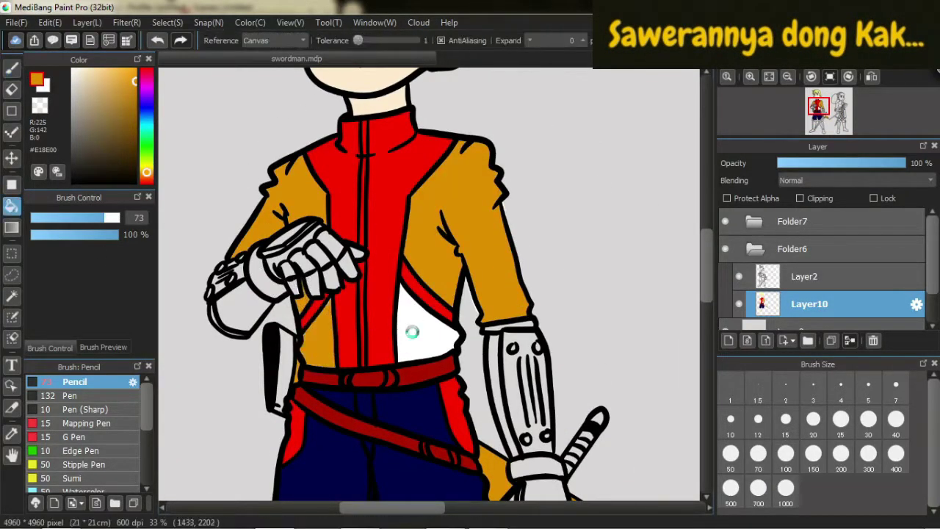
scroll(708, 332, "up", 4)
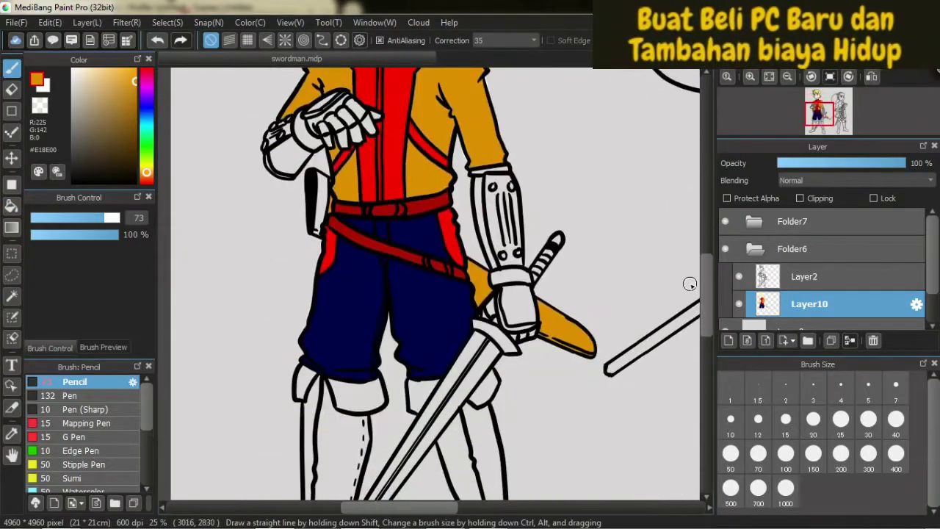
- Paint the knee cuffs golden brown, and outline and fill the first figure's boot on the leg away from the sword
scroll(694, 294, "down", 3)
left_click_drag(342, 177, 376, 185)
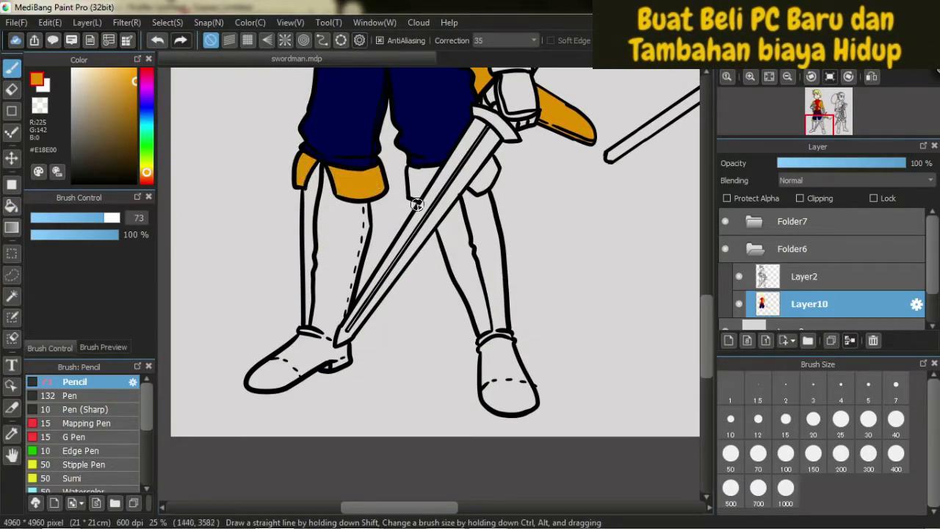
mouse_move(318, 175)
left_mouse_down()
mouse_move(306, 323)
mouse_move(321, 344)
mouse_move(252, 383)
left_mouse_up()
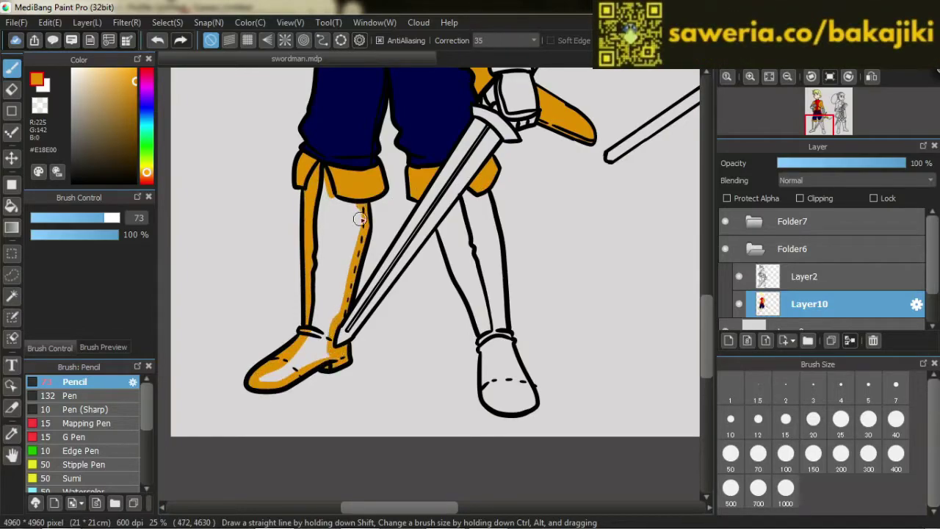
key("g")
left_click(316, 220)
key("b")
- Outline the first figure's other boot in golden brown and fill its shaft with the same colour
left_click_drag(460, 200, 441, 233)
left_click_drag(489, 195, 499, 330)
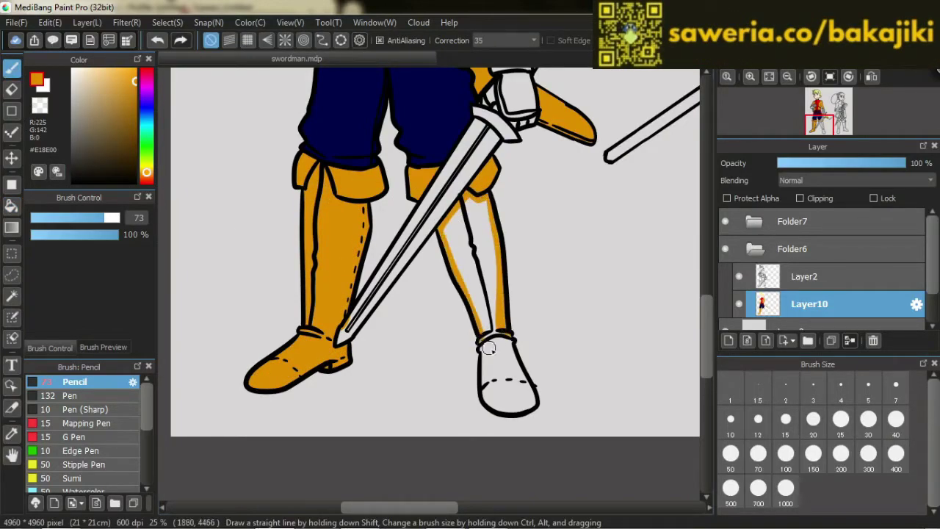
left_click_drag(534, 399, 510, 332)
scroll(578, 332, "up", 2)
key("g")
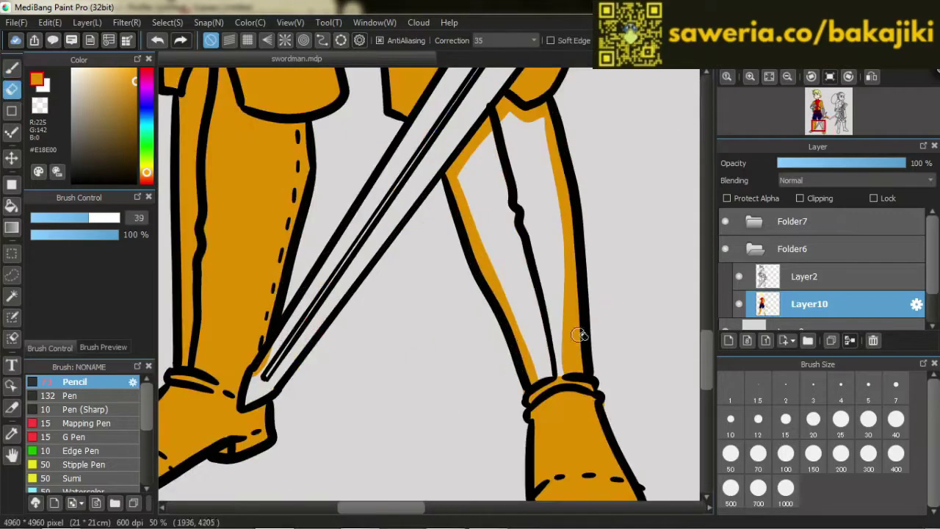
left_click(520, 267)
scroll(521, 267, "down", 3)
scroll(434, 144, "up", 3)
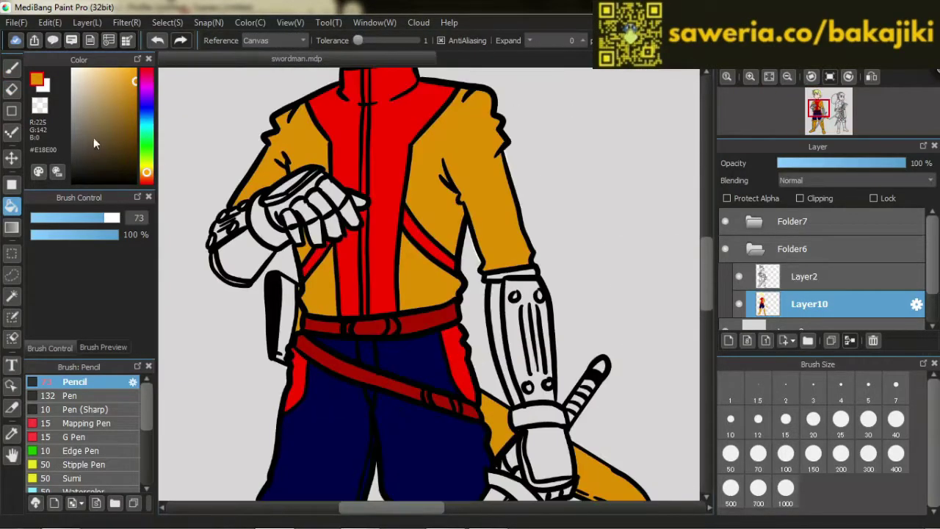
- Paint the scabbard's end piece at the hip and the sword's crossguard teal #00BAB2, and the grip in the belt's dark red
key("b")
left_click(317, 396, "alt")
left_click_drag(286, 283, 280, 345)
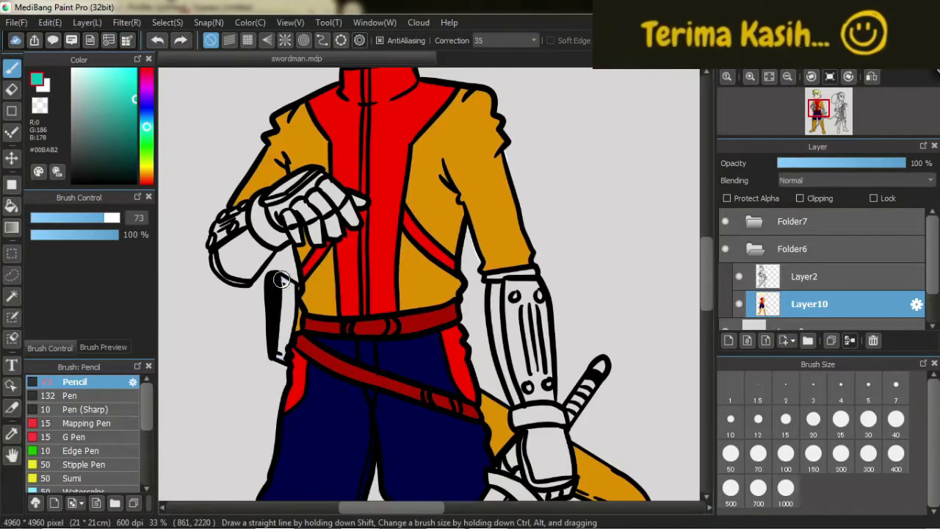
left_click_drag(278, 275, 281, 358)
scroll(492, 293, "down", 3)
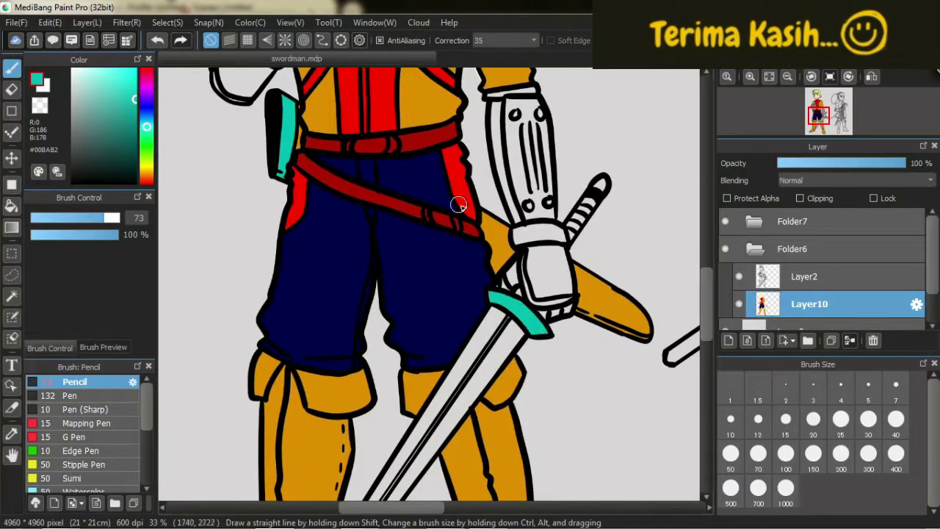
left_click(477, 229, "alt")
scroll(183, 216, "up", 3)
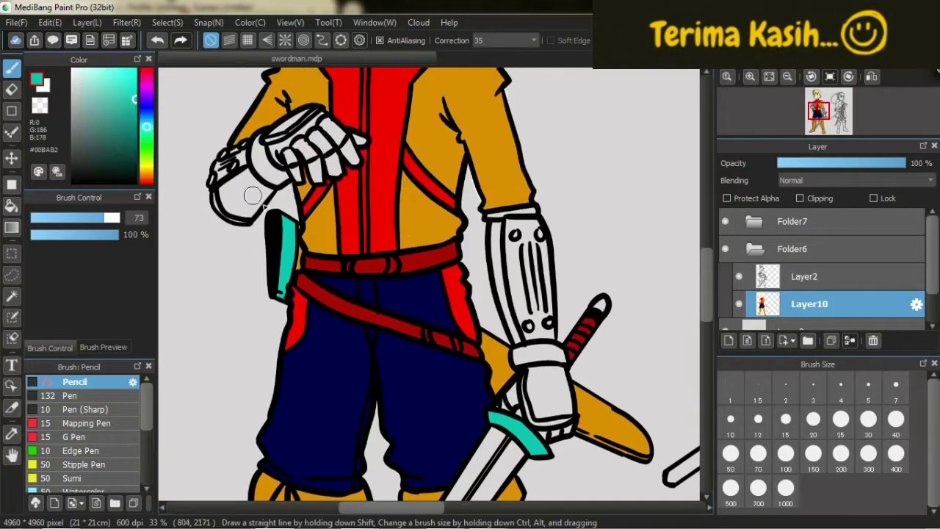
- Choose pale cyan #88FFFA and paint the first figure's raised gauntlet, including the fingers and forearm plates
scroll(683, 279, "up", 2)
scroll(683, 279, "up", 2)
left_click_drag(307, 248, 340, 220)
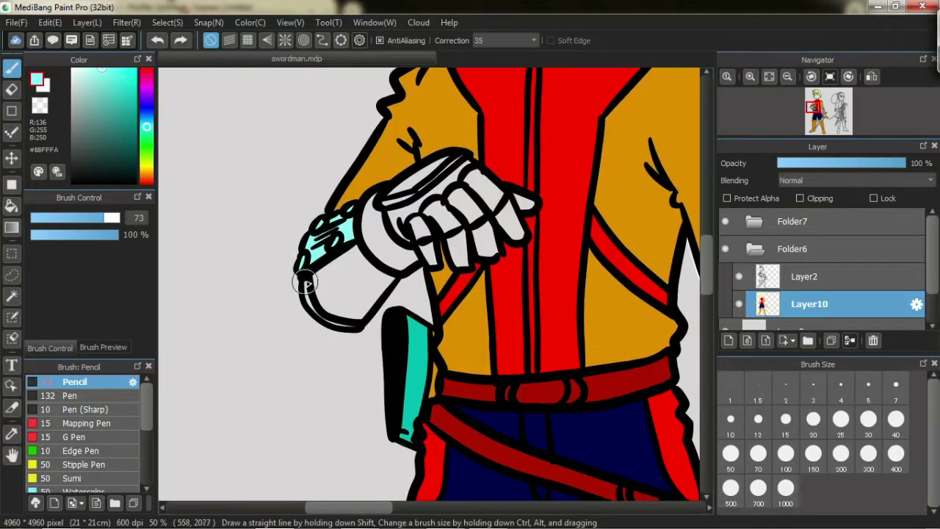
mouse_move(455, 185)
left_mouse_down()
mouse_move(426, 235)
mouse_move(479, 243)
left_mouse_up()
scroll(512, 230, "down", 2)
scroll(348, 380, "up", 3)
scroll(430, 290, "down", 3)
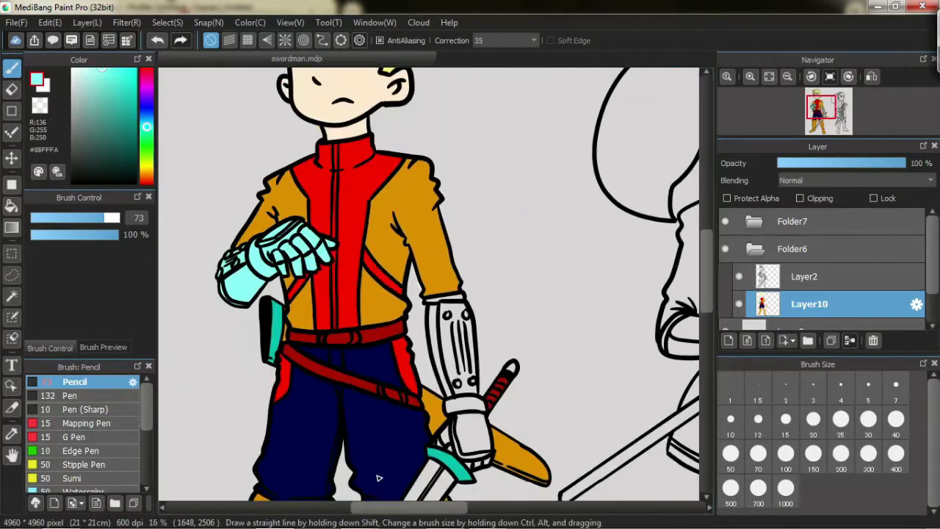
- Paint the first figure's lowered gauntlet on the sword arm in the same pale cyan, from forearm to fingers
scroll(704, 315, "down", 3)
scroll(700, 261, "up", 3)
scroll(596, 334, "up", 2)
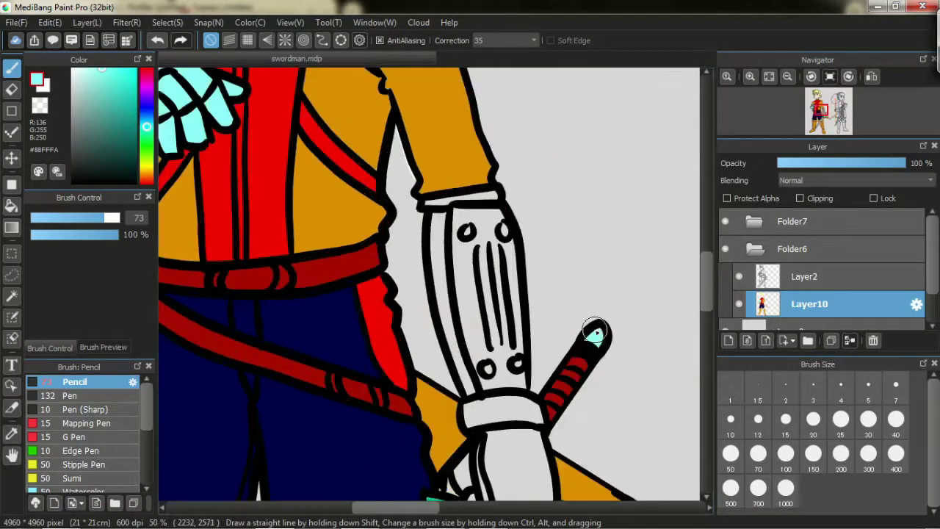
scroll(453, 332, "down", 3)
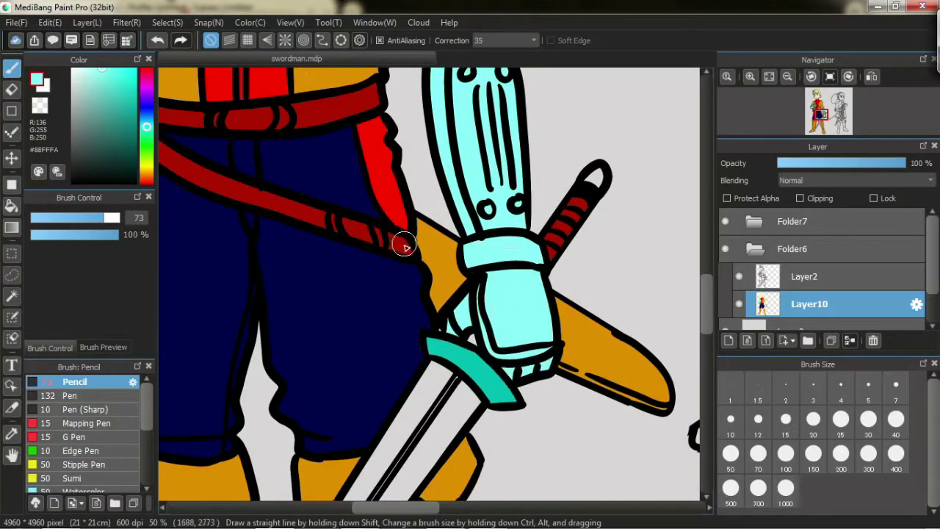
- Choose grey #9C9C9C and paint the blade and pommel of the first figure's sword
left_click(405, 244, "alt")
scroll(573, 122, "down", 1)
scroll(573, 122, "up", 1)
scroll(441, 294, "down", 1)
scroll(351, 332, "up", 1)
left_click_drag(273, 449, 507, 133)
scroll(692, 252, "up", 2)
scroll(711, 334, "down", 1)
left_click_drag(547, 85, 502, 151)
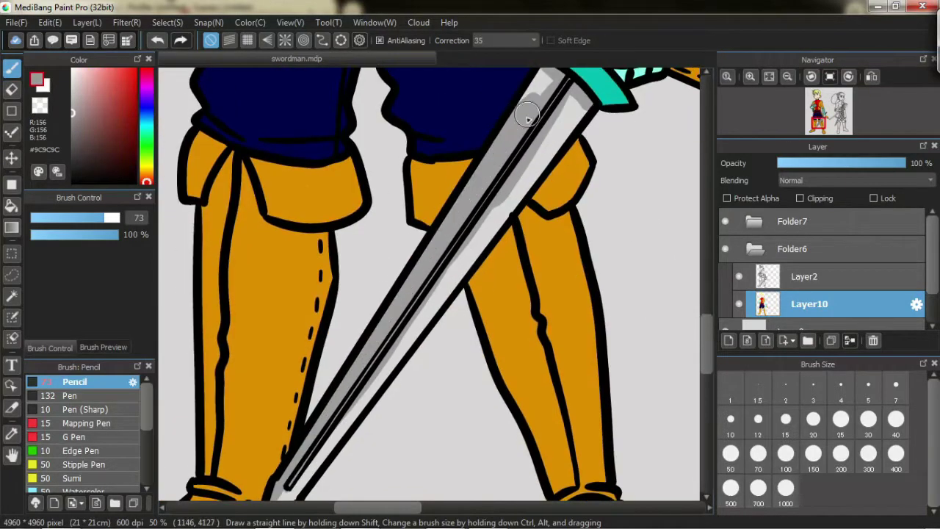
scroll(514, 155, "down", 4)
scroll(468, 99, "down", 5)
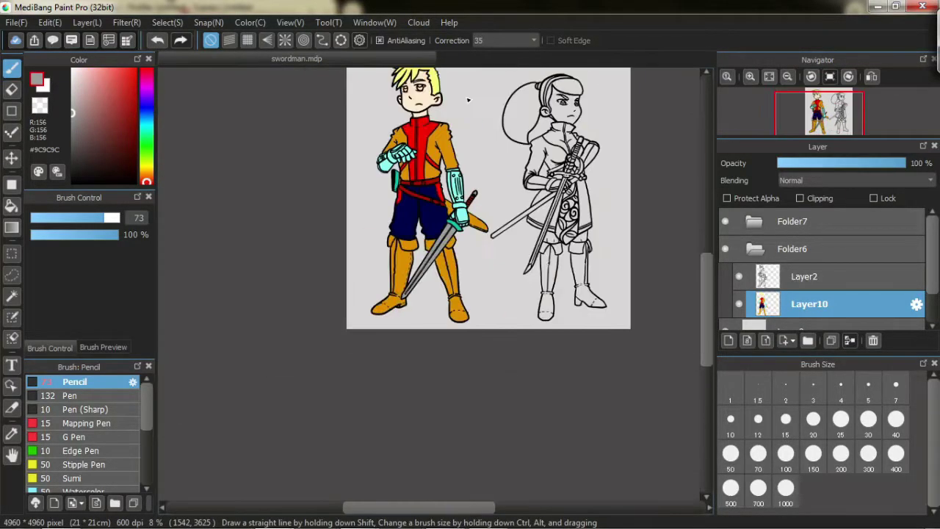
- Paint the first figure's eye whites #FFFFFF and the irises light cyan #7BF9FF, reducing the brush size to 41
scroll(468, 99, "up", 5)
scroll(441, 294, "up", 5)
left_click(229, 158, "alt")
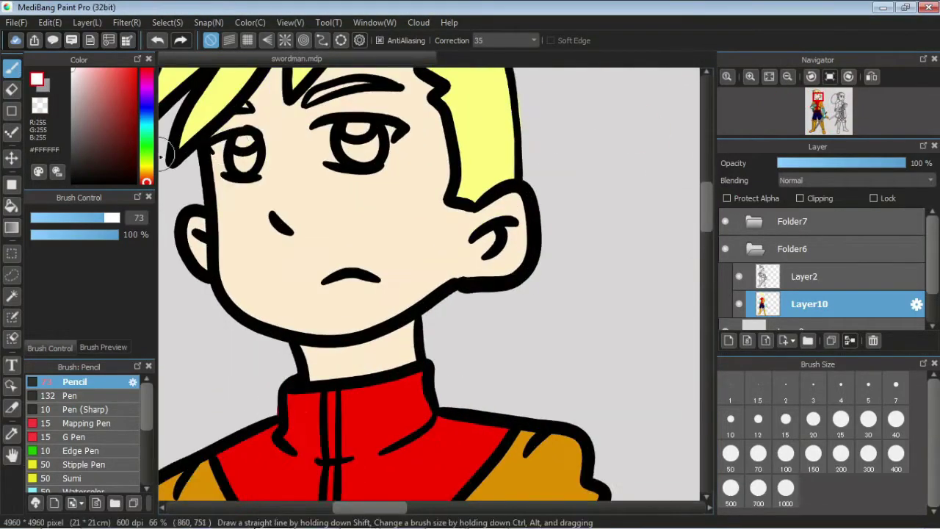
left_click_drag(229, 160, 250, 150)
left_click_drag(323, 150, 331, 126)
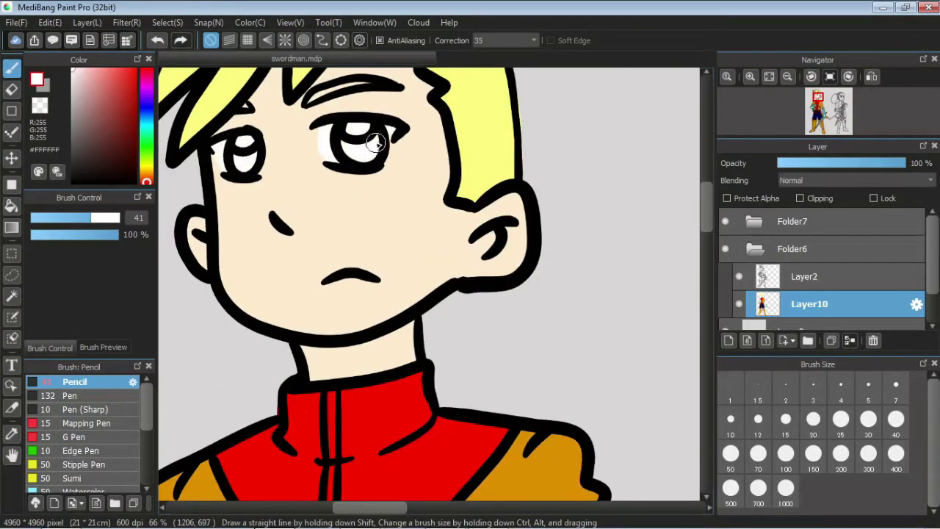
left_click(244, 160, "alt")
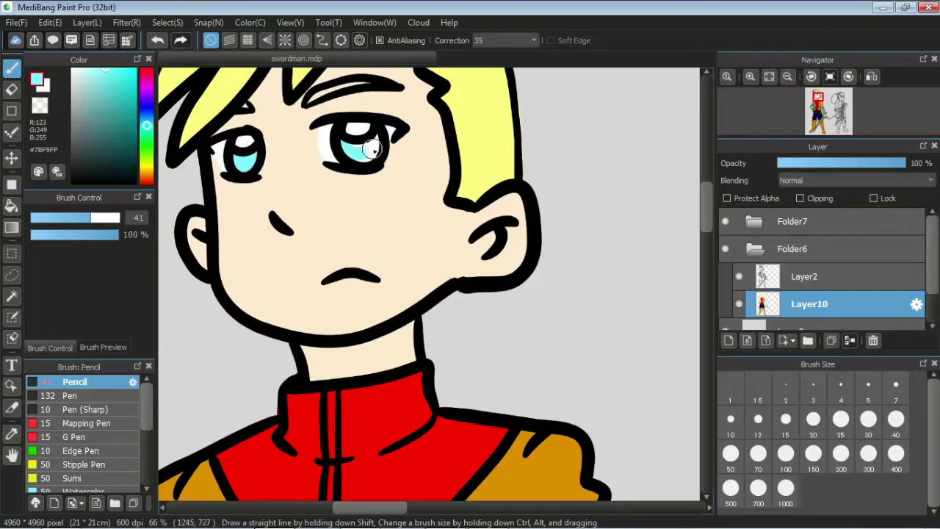
left_click(243, 96, "alt")
scroll(380, 78, "down", 4)
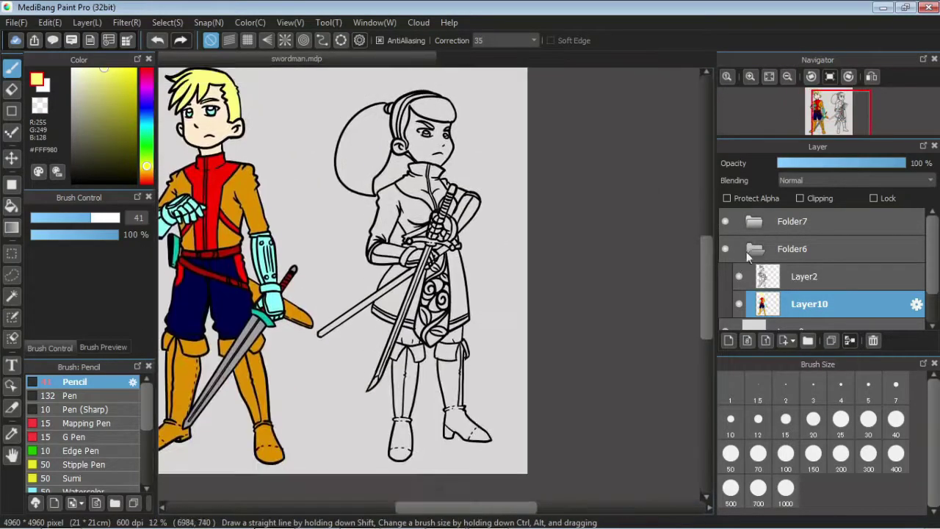
- Select Layer9 in Folder7 and paint the second figure's face and ear in skin tone #FFEAD0 at brush size 85
left_click(807, 276)
scroll(514, 257, "up", 2)
scroll(602, 184, "up", 3)
scroll(514, 220, "up", 3)
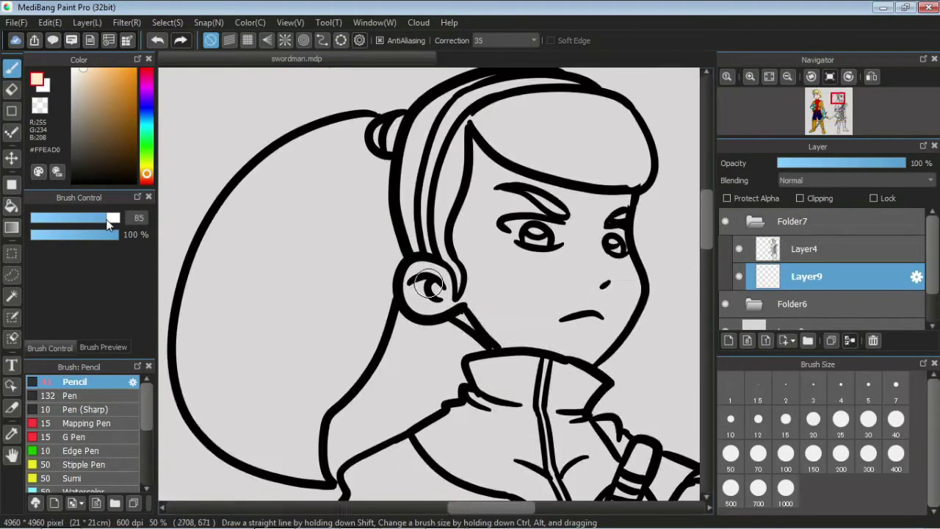
mouse_move(419, 279)
left_mouse_down()
mouse_move(449, 297)
mouse_move(476, 202)
left_mouse_up()
mouse_move(478, 158)
left_mouse_down()
mouse_move(619, 211)
mouse_move(631, 299)
mouse_move(511, 350)
mouse_move(478, 274)
mouse_move(545, 199)
mouse_move(532, 330)
mouse_move(573, 242)
left_mouse_up()
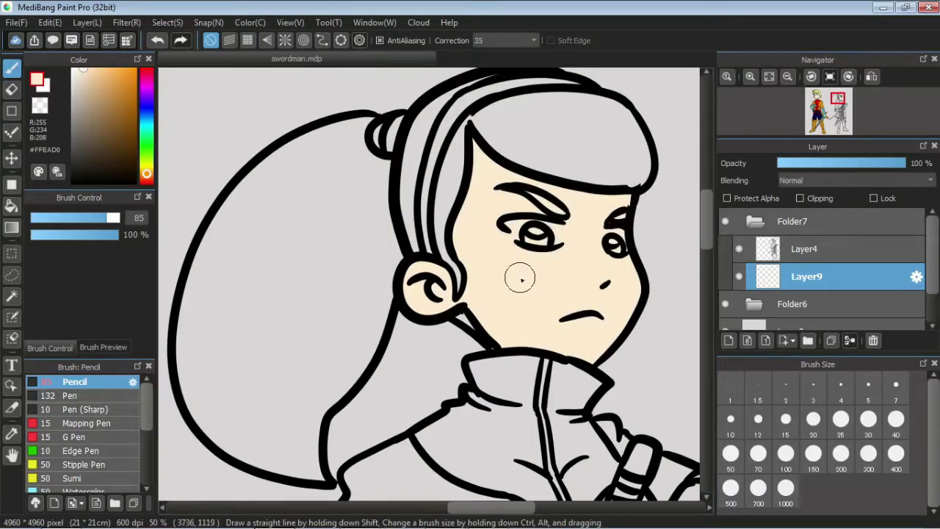
- Choose coral #FF7448 and paint the second figure's fringe, side hair and ponytail, leaving the headband unpainted
left_click(147, 180)
mouse_move(462, 290)
left_mouse_down()
mouse_move(451, 224)
mouse_move(467, 121)
mouse_move(634, 136)
left_mouse_up()
mouse_move(614, 189)
left_mouse_down()
mouse_move(626, 116)
mouse_move(649, 178)
mouse_move(535, 119)
mouse_move(419, 183)
left_mouse_up()
scroll(504, 147, "up", 3)
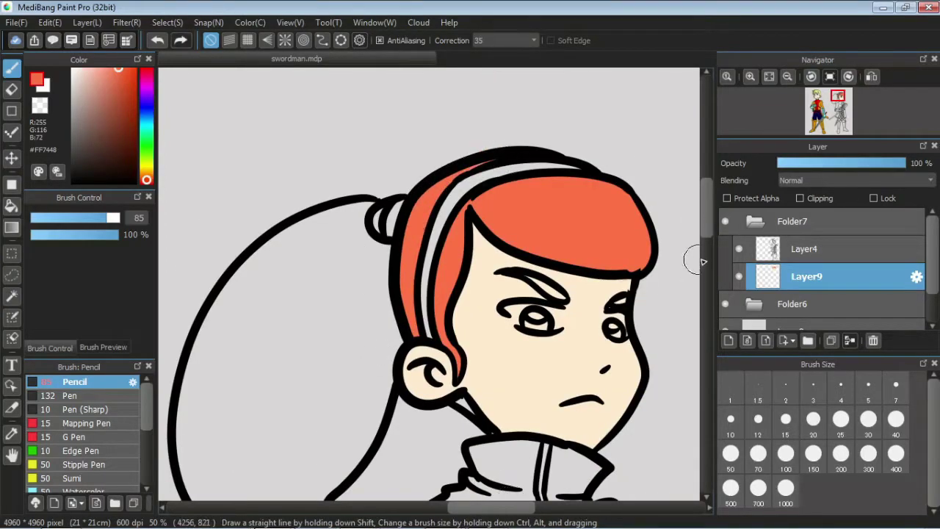
scroll(708, 246, "down", 5)
mouse_move(383, 147)
left_mouse_down()
mouse_move(371, 292)
mouse_move(290, 371)
mouse_move(195, 229)
mouse_move(176, 318)
mouse_move(294, 426)
left_mouse_up()
key("g")
left_click(377, 227)
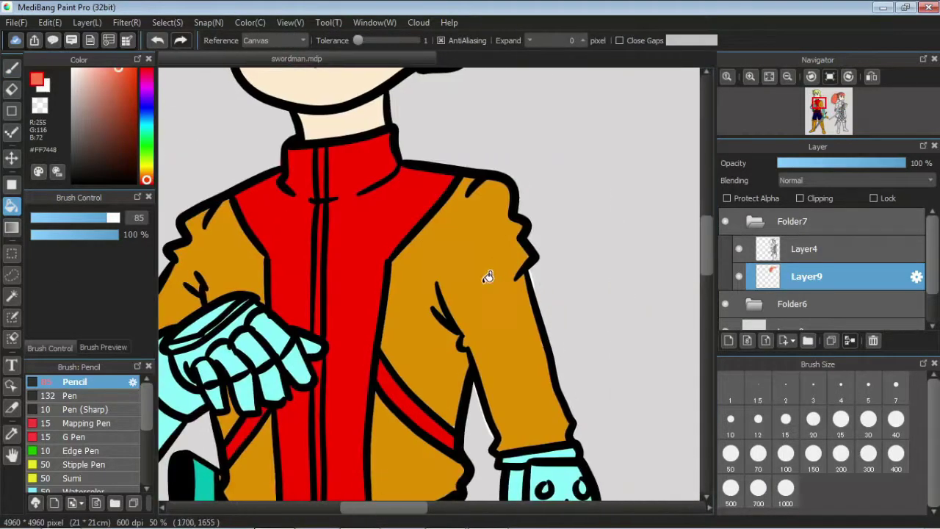
- Sample the first jacket's golden brown, then outline and fill the second figure's bent-arm sleeve and adjoining torso panel
left_click(487, 275, "alt")
key("b")
mouse_move(236, 353)
left_mouse_down()
mouse_move(283, 165)
mouse_move(467, 212)
mouse_move(378, 327)
mouse_move(441, 313)
left_mouse_up()
left_click_drag(352, 243, 441, 326)
left_click_drag(326, 257, 304, 326)
left_click_drag(342, 185, 323, 273)
left_click_drag(272, 321, 225, 334)
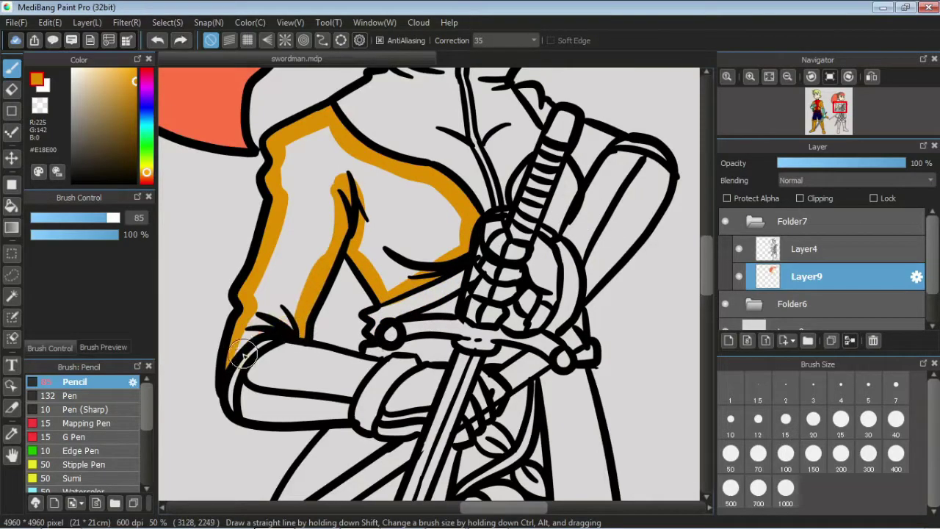
key("g")
left_click(268, 294)
- Paint the remaining golden-brown jacket areas around the second figure's sword grip, far shoulder and waist
key("ctrl+plus")
key("b")
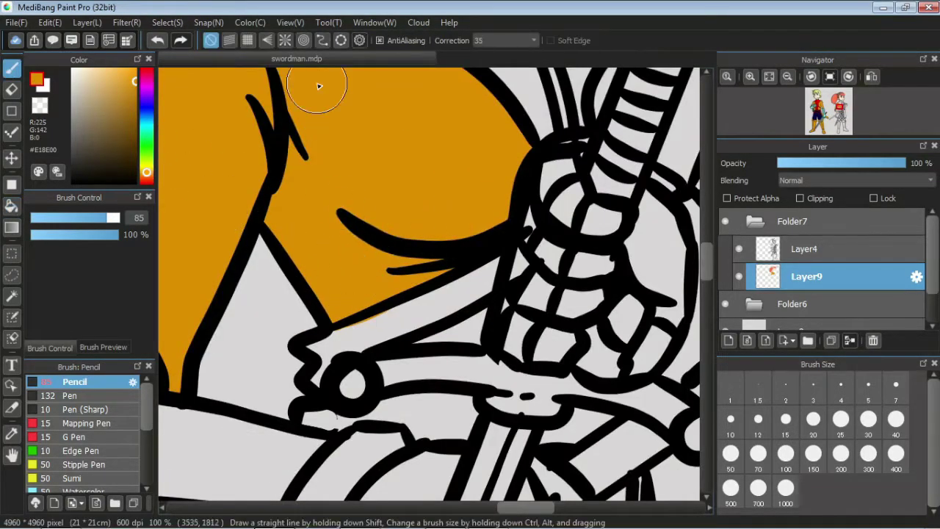
key("ctrl+minus")
left_click(519, 178)
left_click_drag(517, 185, 560, 199)
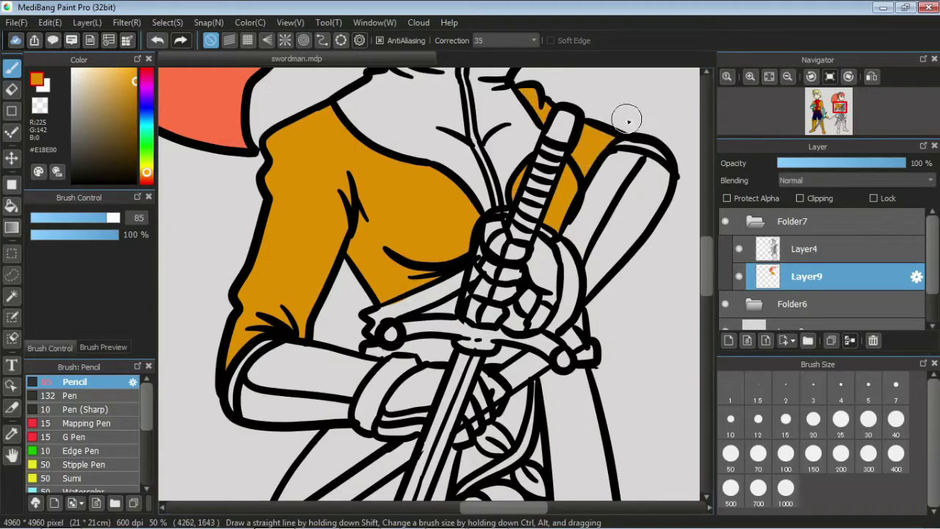
key("ctrl+minus")
scroll(686, 216, "down", 2)
key("ctrl+plus")
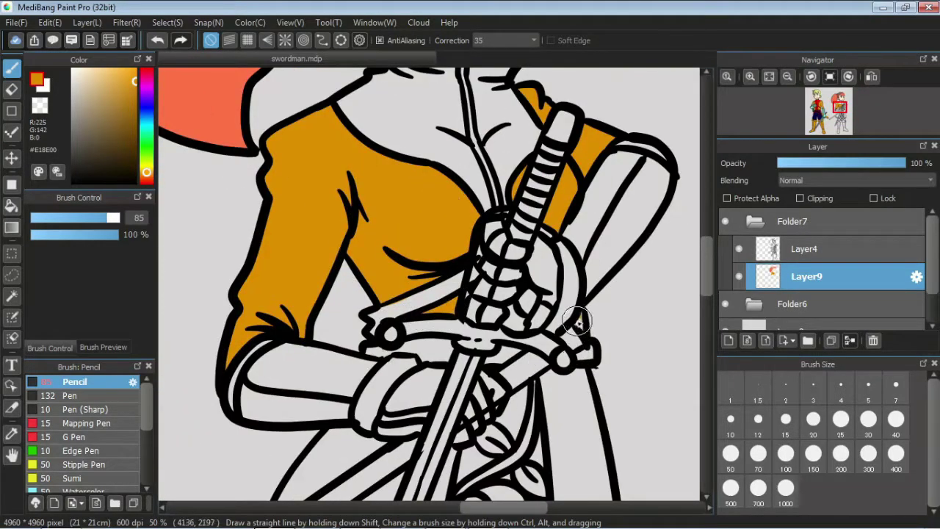
- Sample the first figure's dark red #AD1200 and paint the second figure's belt behind the sword guard
key("ctrl+minus")
left_click(371, 349, "alt")
key("ctrl+plus")
key("ctrl+z")
key("ctrl+minus")
left_click(249, 220, "alt")
key("ctrl+plus")
left_click_drag(508, 327, 538, 329)
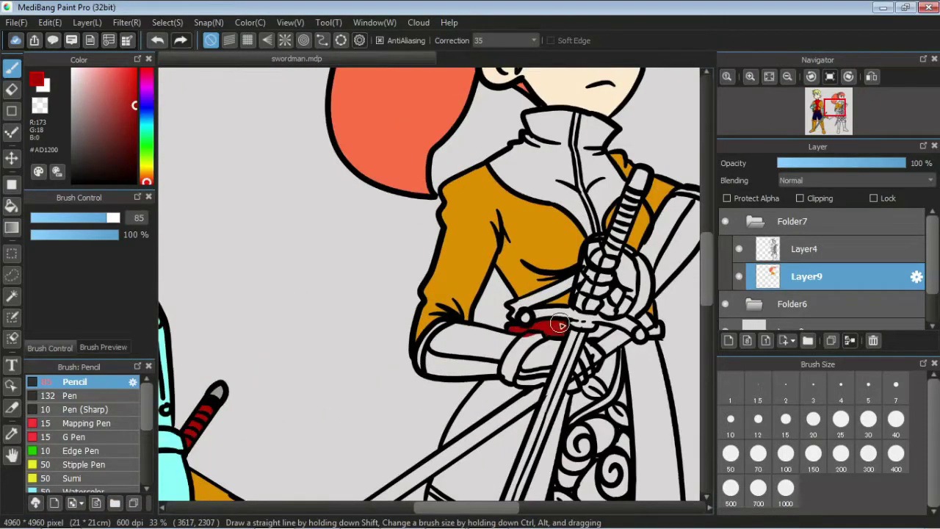
- Paint the second figure's skirt panels on both sides of the patterned cloth dark navy #00034A
key("ctrl+minus")
key("ctrl+plus")
mouse_move(440, 235)
left_mouse_down()
mouse_move(523, 163)
mouse_move(564, 171)
mouse_move(500, 211)
mouse_move(438, 307)
mouse_move(582, 205)
mouse_move(527, 242)
mouse_move(502, 388)
mouse_move(432, 336)
mouse_move(494, 373)
mouse_move(443, 353)
mouse_move(503, 335)
mouse_move(634, 181)
mouse_move(599, 311)
mouse_move(565, 397)
left_mouse_up()
scroll(484, 483, "right", 5)
mouse_move(447, 118)
left_mouse_down()
mouse_move(457, 416)
mouse_move(487, 115)
mouse_move(478, 265)
mouse_move(491, 122)
left_mouse_up()
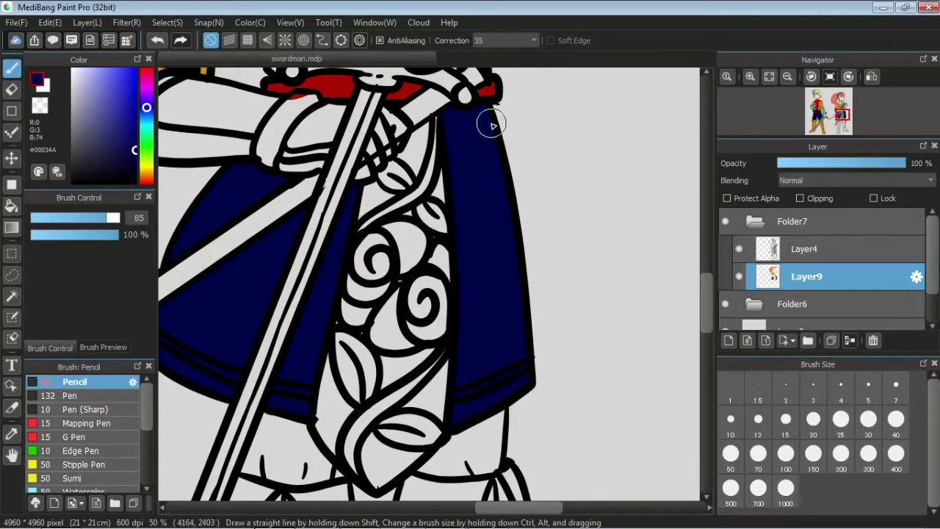
- Choose a purple and paint the second figure's shorts between the skirt hem and the knee cuffs
left_click(146, 92)
scroll(596, 260, "down", 3)
mouse_move(272, 253)
left_mouse_down()
mouse_move(287, 246)
mouse_move(307, 292)
mouse_move(470, 279)
left_mouse_up()
scroll(585, 189, "down", 5)
scroll(585, 189, "up", 4)
scroll(440, 257, "up", 3)
- Choose bright red #FF0900 and paint the second figure's collar, upper chest and the sash above the belt
left_click(146, 71)
mouse_move(308, 184)
left_mouse_down()
mouse_move(379, 135)
mouse_move(434, 205)
mouse_move(394, 232)
mouse_move(417, 220)
mouse_move(401, 151)
mouse_move(371, 203)
mouse_move(352, 174)
left_mouse_up()
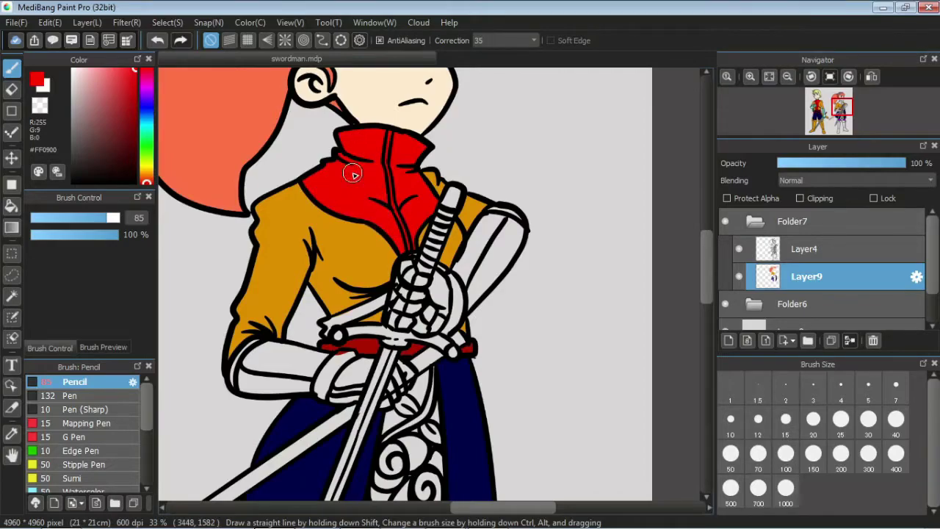
key("ctrl+z")
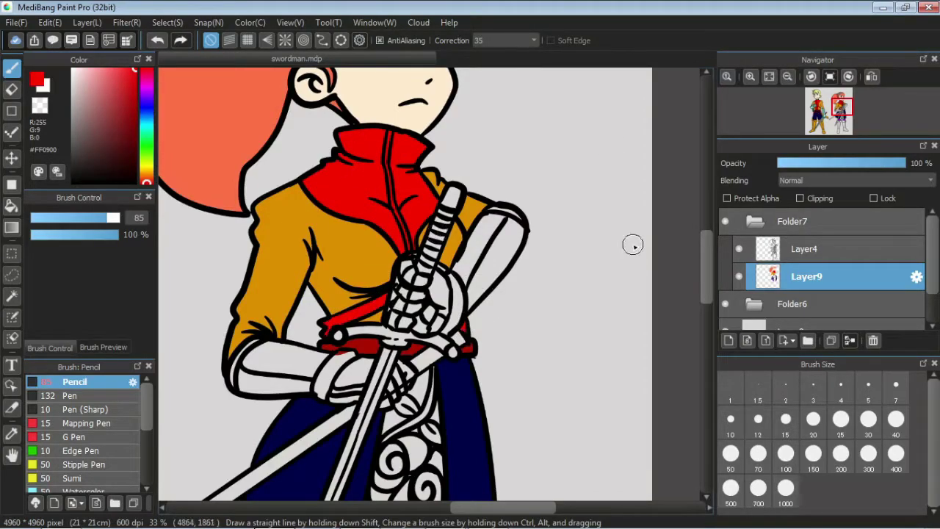
- Paint the swirl-patterned front cloth of the second figure's skirt in the same bright red
scroll(633, 245, "down", 3)
left_click_drag(430, 382, 380, 281)
mouse_move(432, 189)
left_mouse_down()
mouse_move(435, 232)
mouse_move(387, 239)
mouse_move(395, 414)
left_mouse_up()
scroll(435, 293, "down", 3)
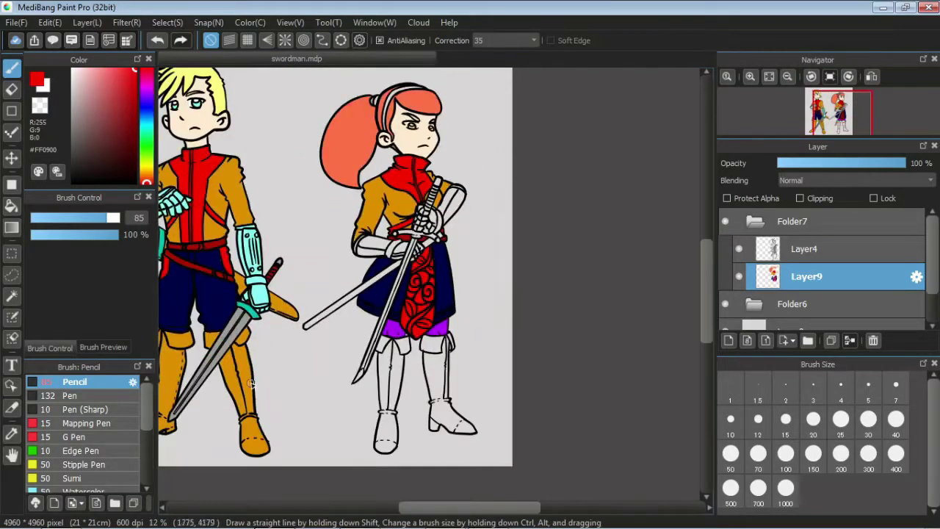
- Sample the golden brown of the first figure's boots and paint the second figure's boots with it
left_click(382, 235, "alt")
scroll(644, 301, "up", 3)
scroll(644, 301, "down", 3)
mouse_move(445, 247)
left_mouse_down()
mouse_move(365, 244)
mouse_move(411, 397)
mouse_move(485, 463)
mouse_move(429, 388)
mouse_move(389, 243)
mouse_move(405, 240)
left_mouse_up()
mouse_move(264, 228)
left_mouse_down()
mouse_move(255, 289)
mouse_move(296, 294)
mouse_move(255, 315)
mouse_move(256, 336)
mouse_move(276, 294)
mouse_move(253, 353)
left_mouse_up()
scroll(256, 335, "down", 3)
scroll(221, 221, "up", 3)
- Sample the dark red #AD1200 and paint the second figure's belt and the wrapped sword grip with it
left_click(189, 134, "alt")
scroll(190, 135, "down", 3)
scroll(190, 134, "up", 5)
left_click(379, 213, "alt")
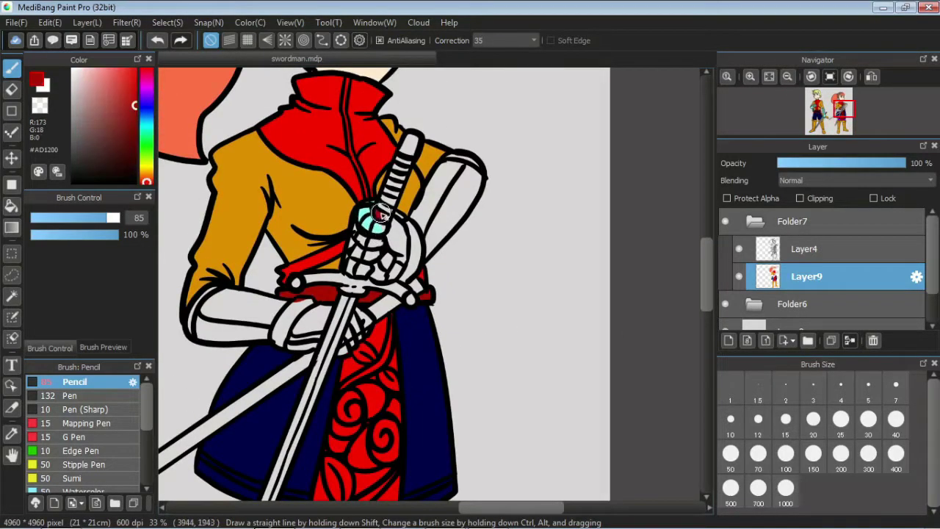
left_click_drag(387, 197, 405, 158)
- Paint both of the second figure's gauntlets with sampled light cyan #88FFFA, and set the colour to pink #FC7676
left_click(366, 220, "alt")
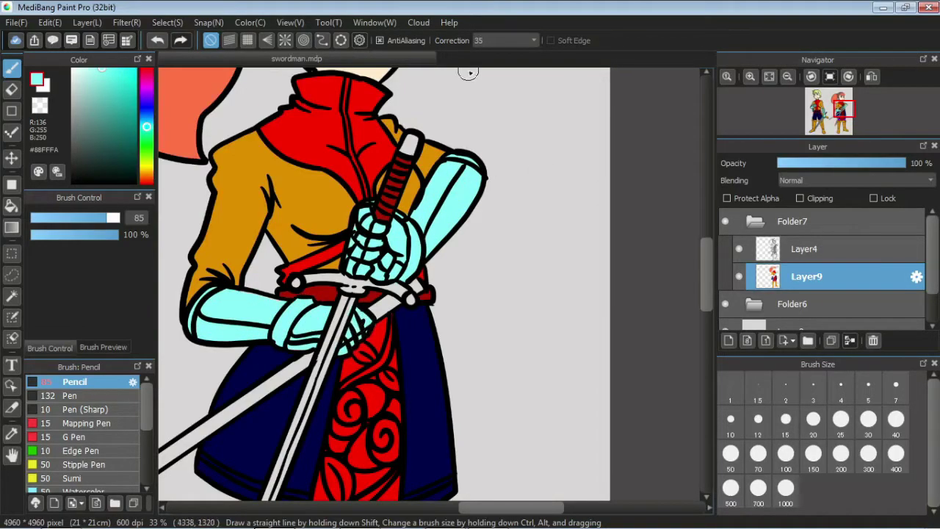
mouse_move(147, 125)
left_mouse_down()
mouse_move(146, 78)
mouse_move(105, 69)
left_mouse_up()
scroll(558, 338, "left", 3)
scroll(117, 70, "down", 5)
key("g")
left_click(472, 235)
scroll(472, 235, "up", 5)
key("ctrl+z")
scroll(490, 210, "down", 3)
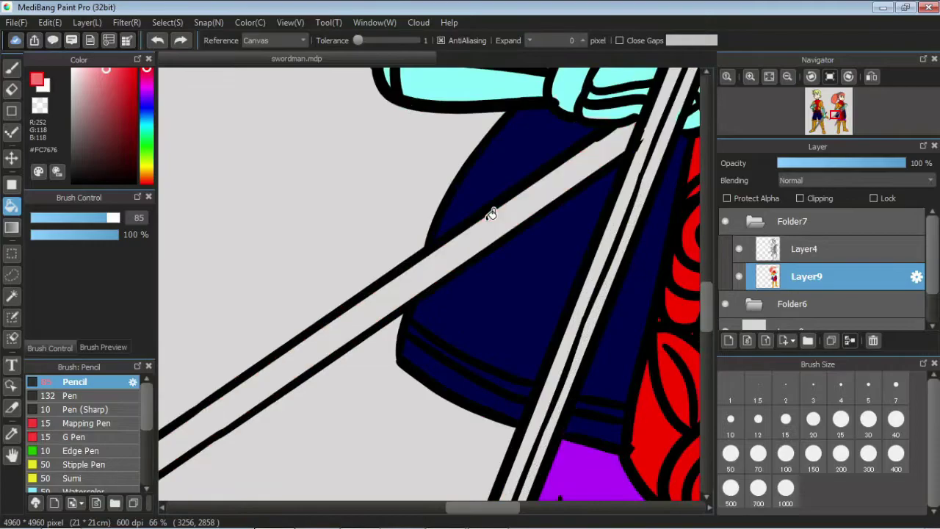
- Paint the second figure's scabbard pink with the Pencil, from the belt down along its length
key("b")
scroll(298, 199, "down", 3)
scroll(555, 191, "up", 3)
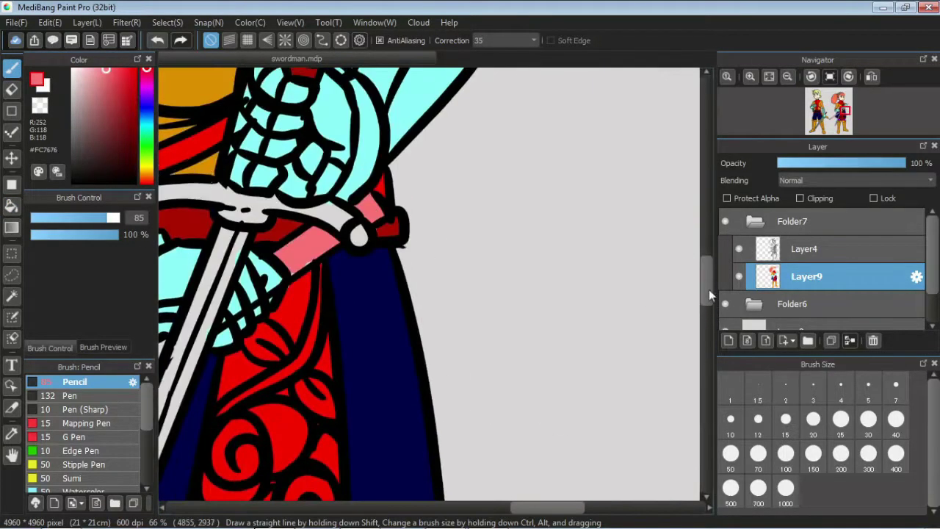
left_click(377, 210, "alt")
left_click_drag(377, 210, 632, 145)
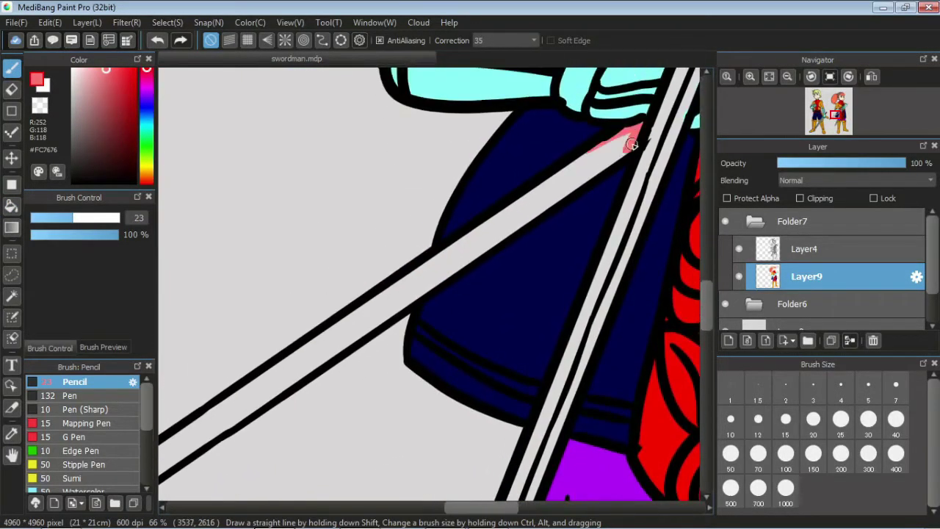
left_click(94, 218)
scroll(405, 217, "down", 3)
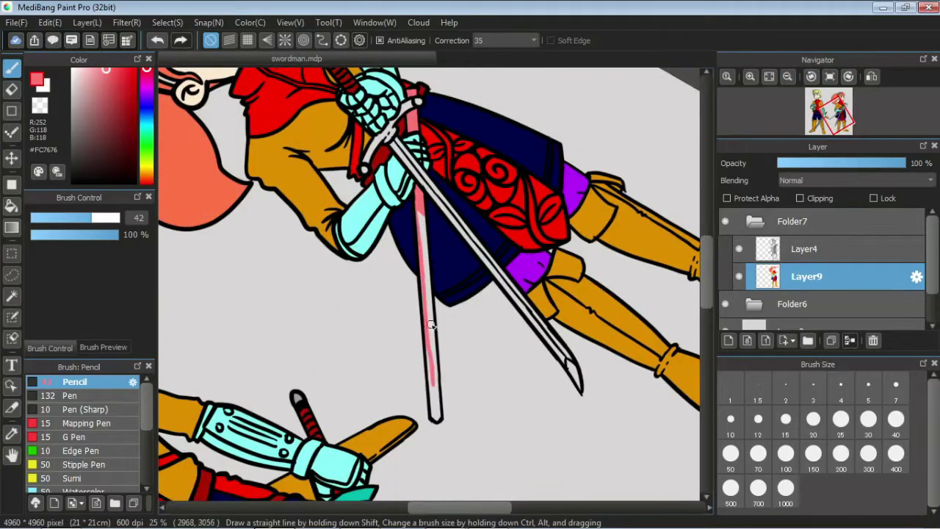
- Finish the pink fill to the scabbard's tip and erase the colour spilling past its outline
scroll(423, 229, "up", 3)
key("e")
left_click_drag(394, 319, 418, 502)
scroll(419, 502, "down", 3)
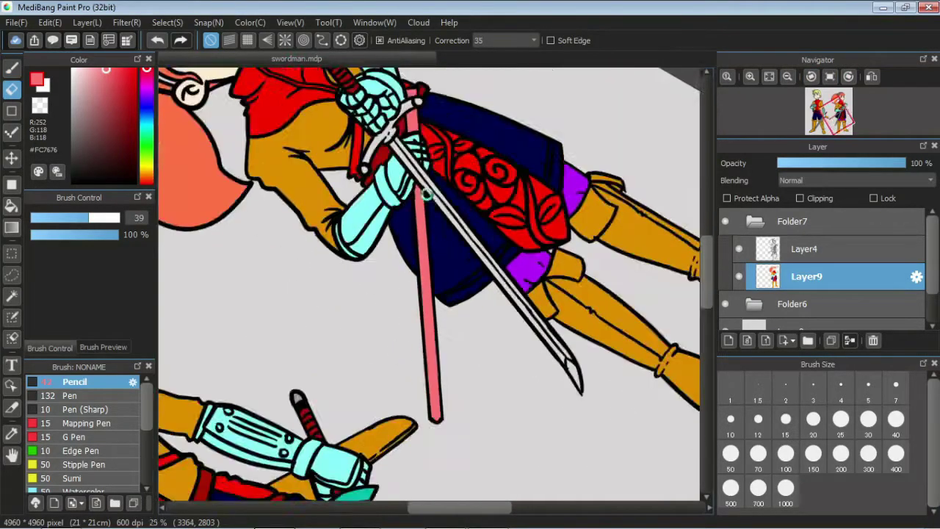
- Paint the second figure's sword crossguard blue #2261FC and the pommel grey #9C9C9C
scroll(374, 156, "up", 1)
key("p")
scroll(657, 152, "down", 3)
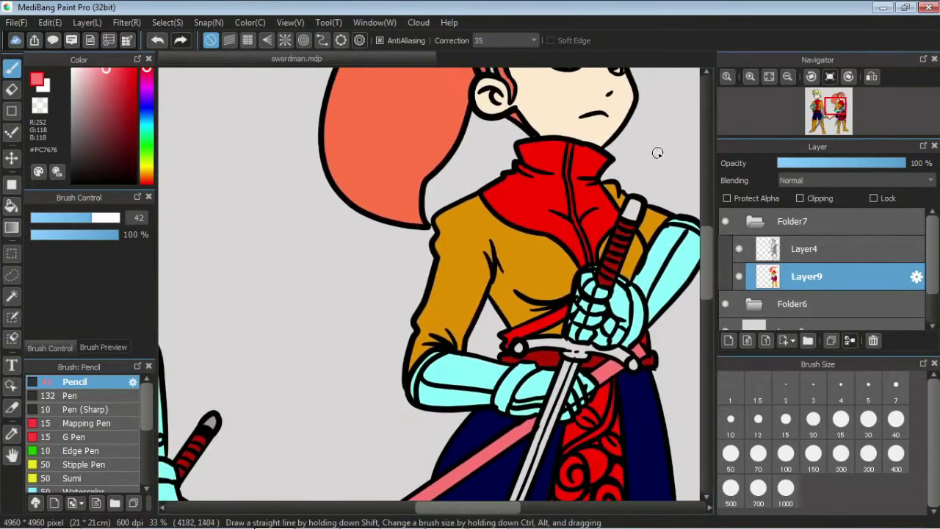
scroll(653, 154, "up", 2)
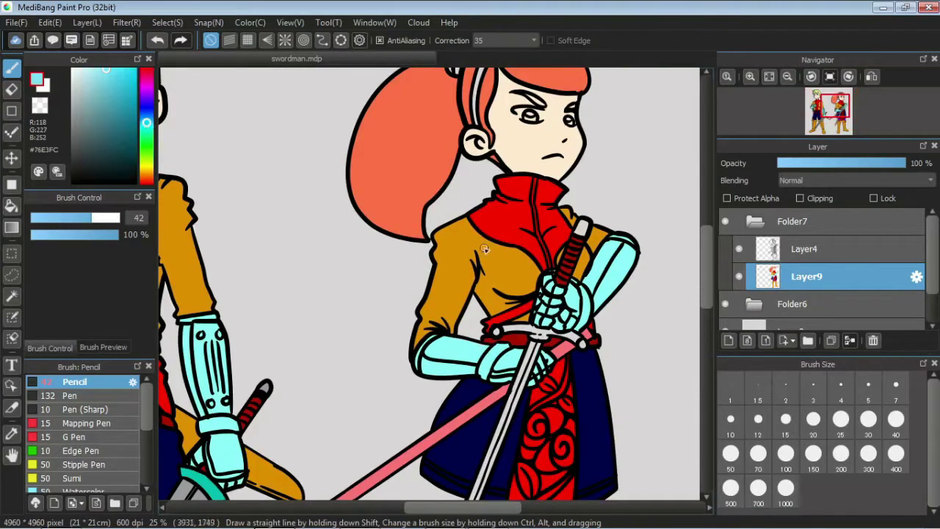
scroll(652, 155, "up", 2)
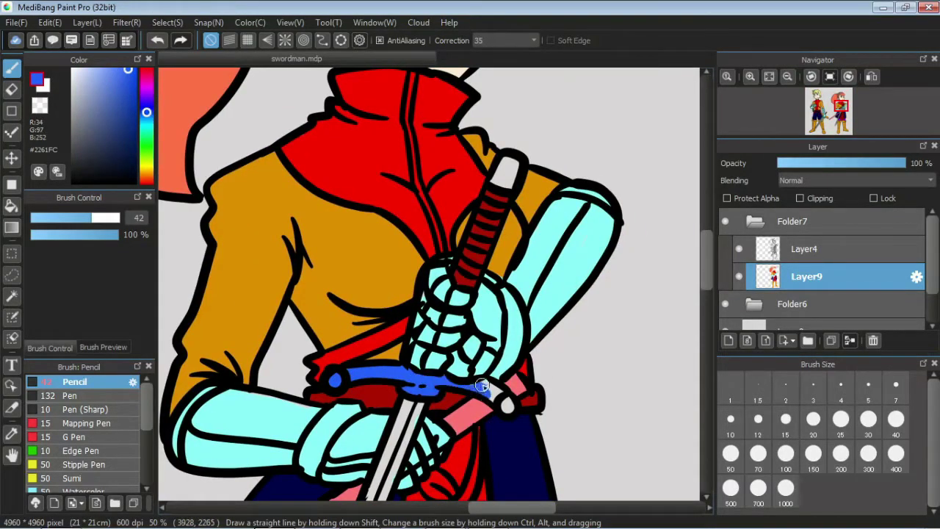
scroll(517, 173, "down", 3)
scroll(514, 175, "up", 3)
left_click(504, 178)
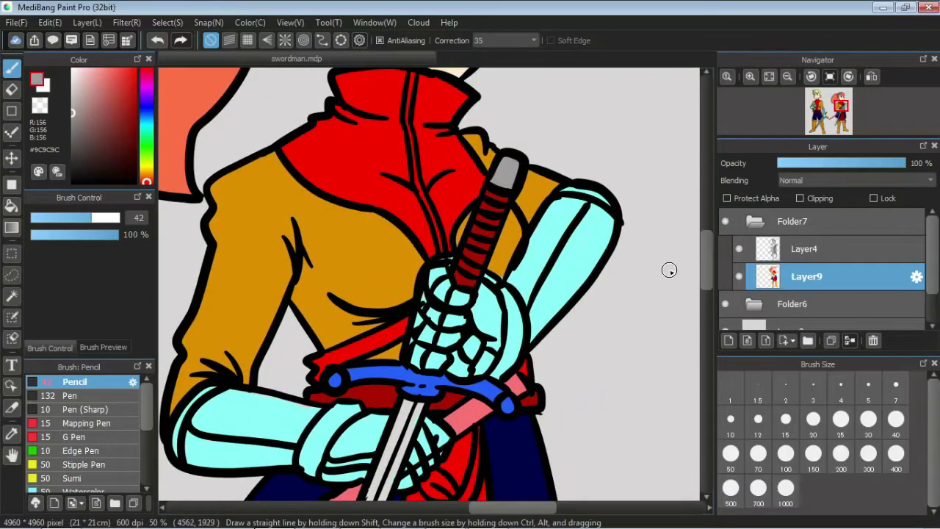
- Rotate the canvas, enlarge the Pencil to 73 and paint the second figure's sword blade grey #9C9C9C down to the tip
left_click(812, 77)
left_click(100, 223)
left_click_drag(353, 254, 358, 177)
scroll(358, 177, "up", 2)
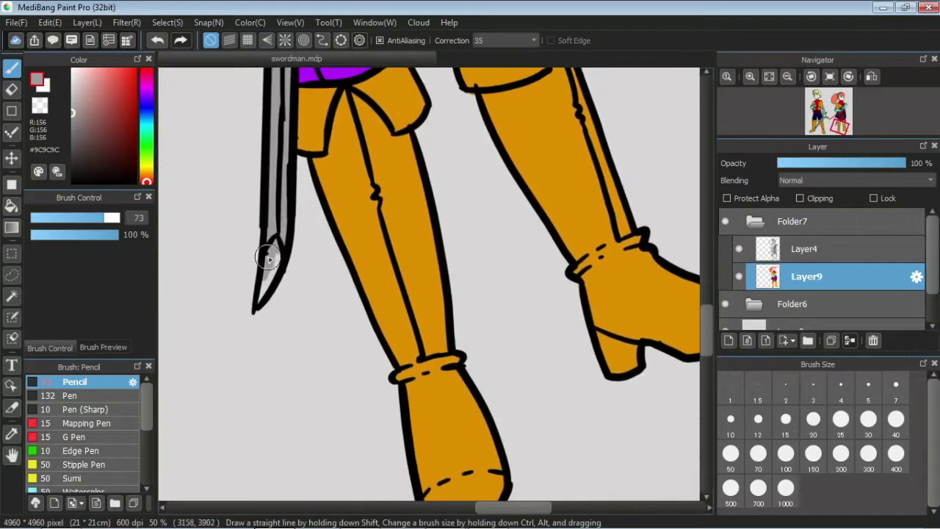
- Select the hair's orange-red #FF7448 and paint inside the second figure's eyebrows
scroll(269, 152, "down", 3)
scroll(326, 134, "up", 3)
left_click(325, 134, "alt")
scroll(325, 134, "up", 2)
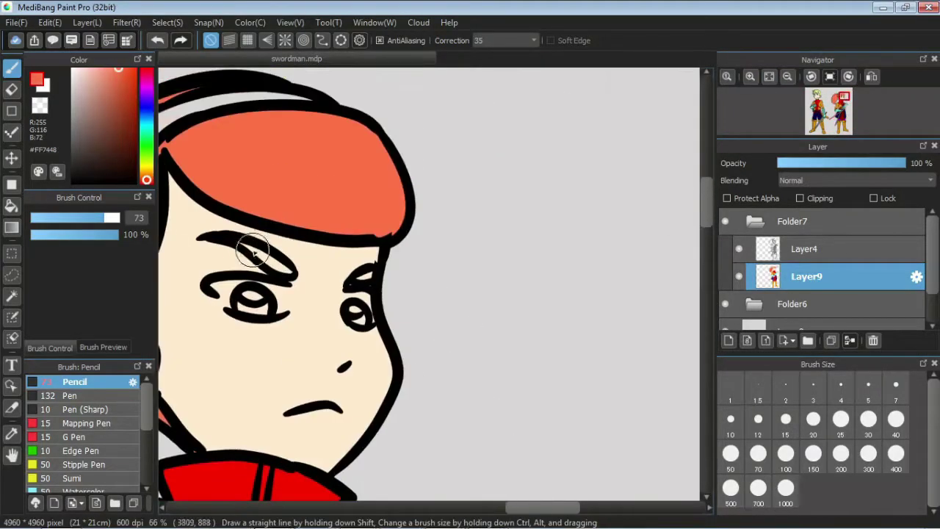
- Switch to white and paint the whites of both of the second figure's eyes
key("x")
left_click_drag(225, 297, 278, 288)
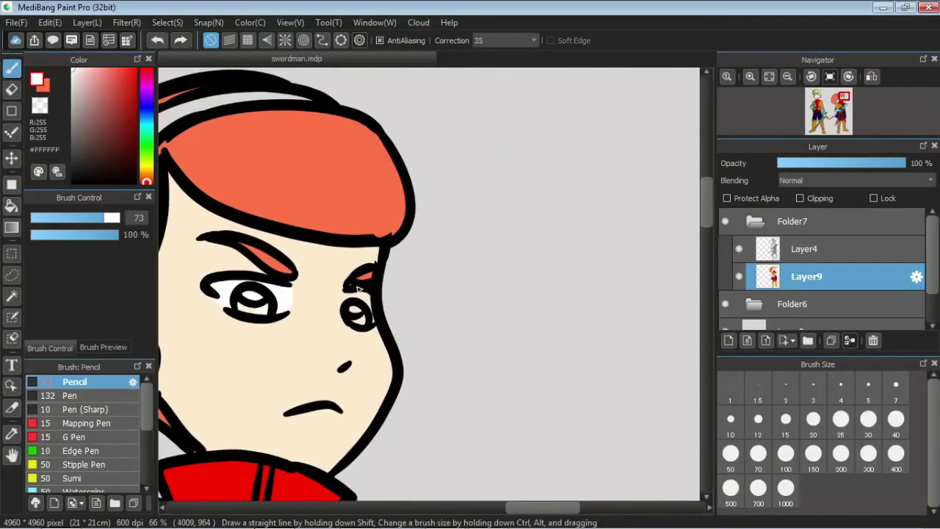
scroll(358, 288, "up", 3)
left_click_drag(588, 345, 621, 316)
scroll(646, 308, "up", 2)
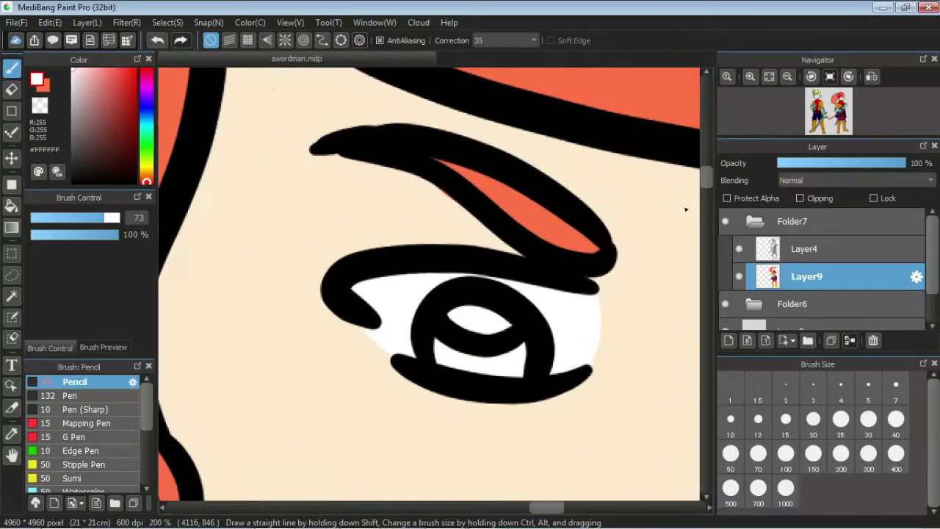
- Choose magenta #FE07C6 and paint the lower irises of both eyes with the Pencil at size 27
scroll(686, 209, "right", 5)
left_click(135, 71)
left_click(146, 82)
left_click_drag(172, 350, 246, 365)
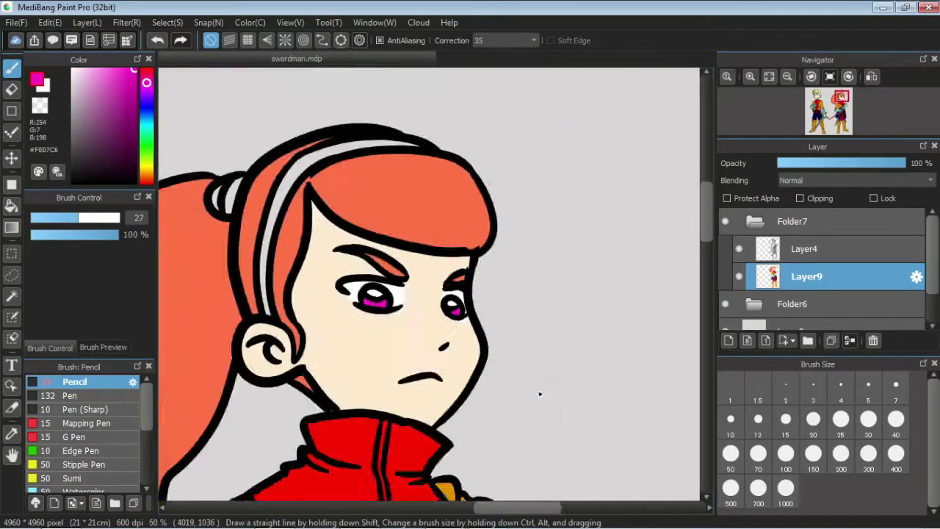
- Sample the skirt's dark navy #00034A and paint the second figure's headband with it
scroll(541, 390, "down", 2)
scroll(453, 456, "up", 1)
left_click(453, 456, "alt")
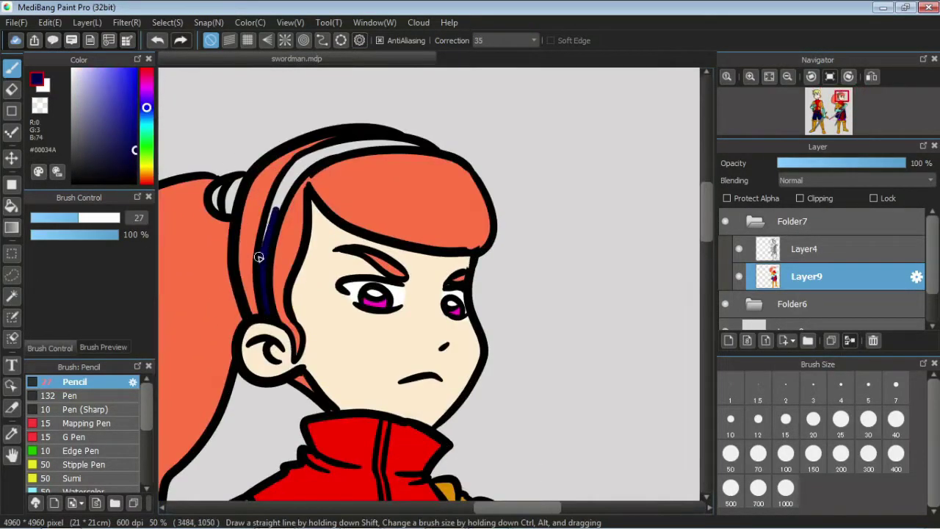
left_click_drag(307, 153, 389, 144)
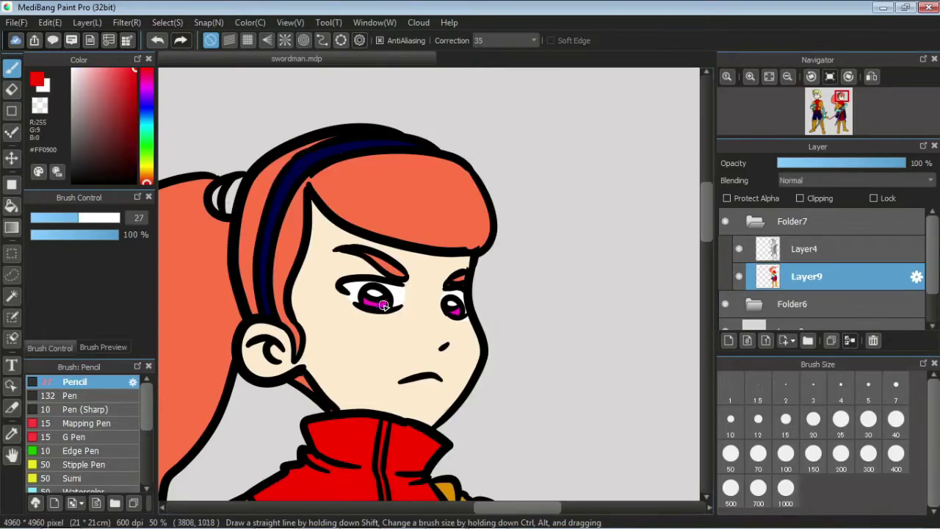
scroll(220, 191, "down", 3)
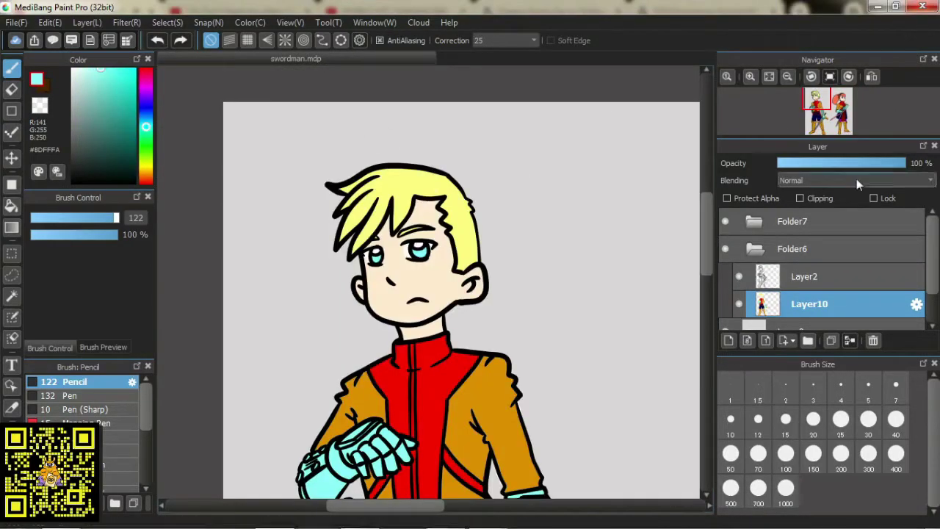
- On Layer10, shade the first figure's hair with stronger yellow #FBEF0A, leaving pale highlights along the crown and fringe
left_click(402, 184, "alt")
left_click_drag(365, 193, 368, 188)
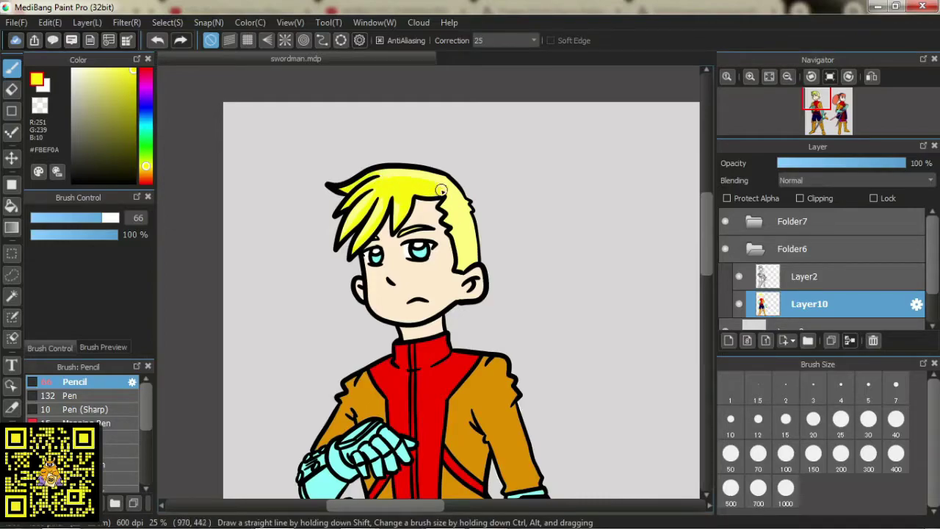
key("g")
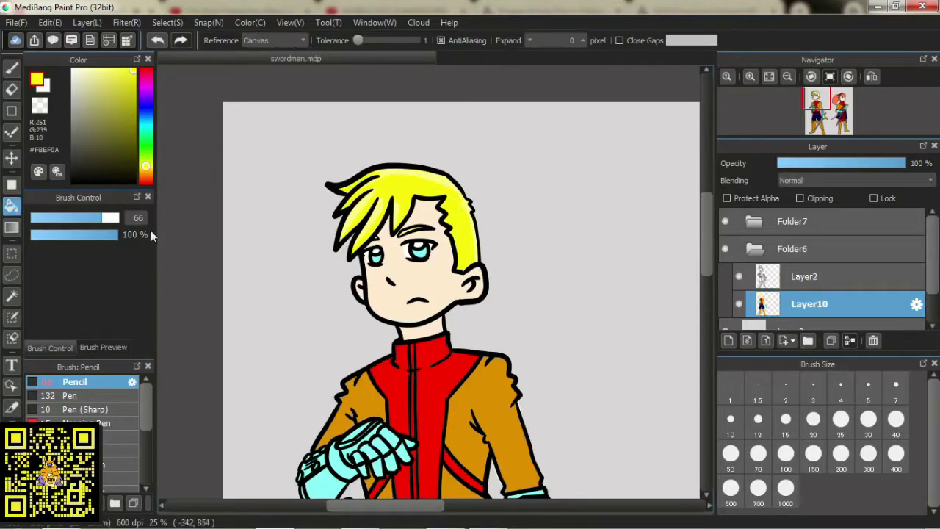
- Choose orange #FBA20A and paint the deeper shadows under the fringe strands and along the hairline beside the ear
left_click(147, 173)
key("b")
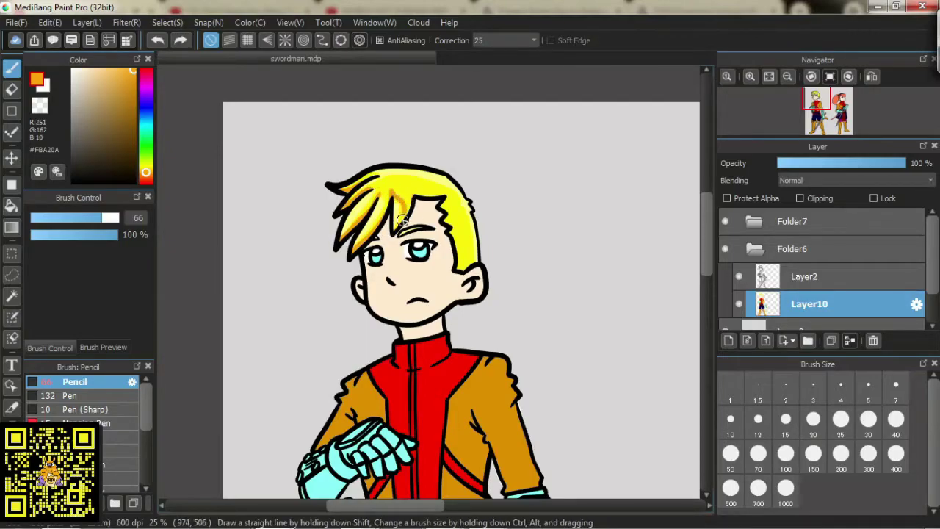
left_click(458, 220, "alt")
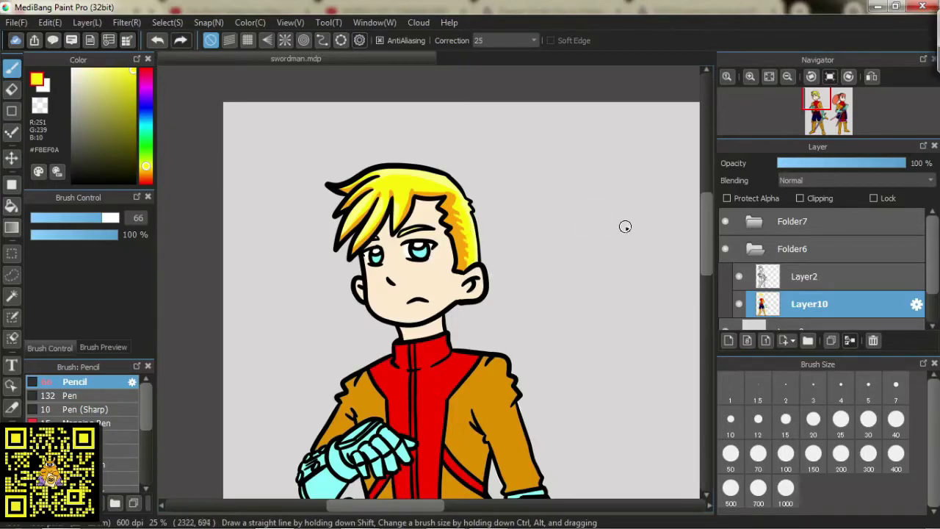
- Shade the first figure's skin with light orange #FFD18C beneath the fringe, beside the nose, along the jaw and in the ears
scroll(625, 226, "up", 1)
left_click(355, 211, "alt")
scroll(355, 211, "up", 1)
mouse_move(352, 207)
left_mouse_down()
mouse_move(339, 197)
mouse_move(345, 187)
left_mouse_up()
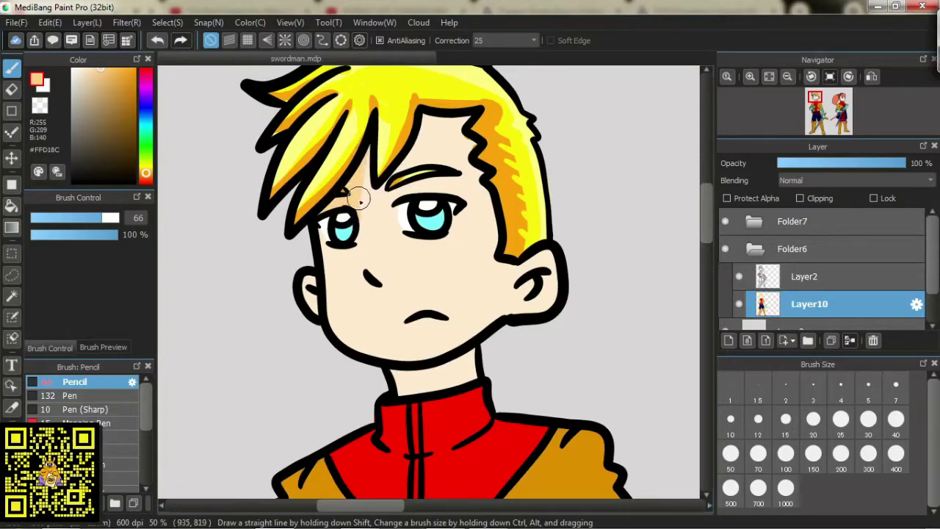
left_click_drag(418, 136, 423, 110)
key("ctrl+z")
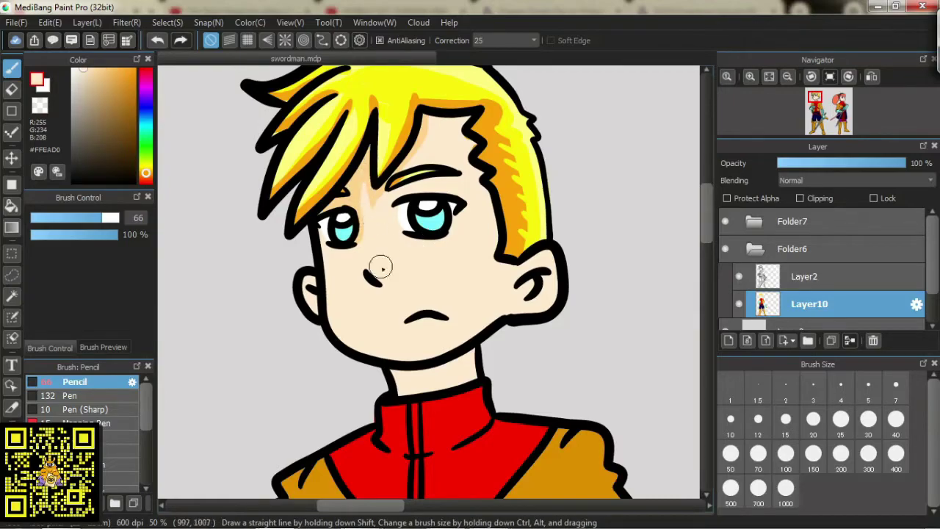
left_click(368, 210, "alt")
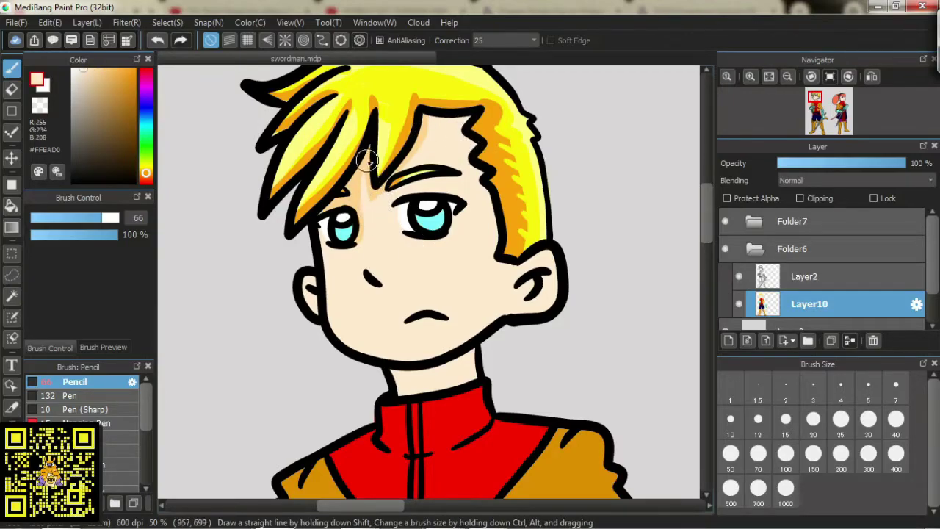
left_click_drag(321, 232, 327, 336)
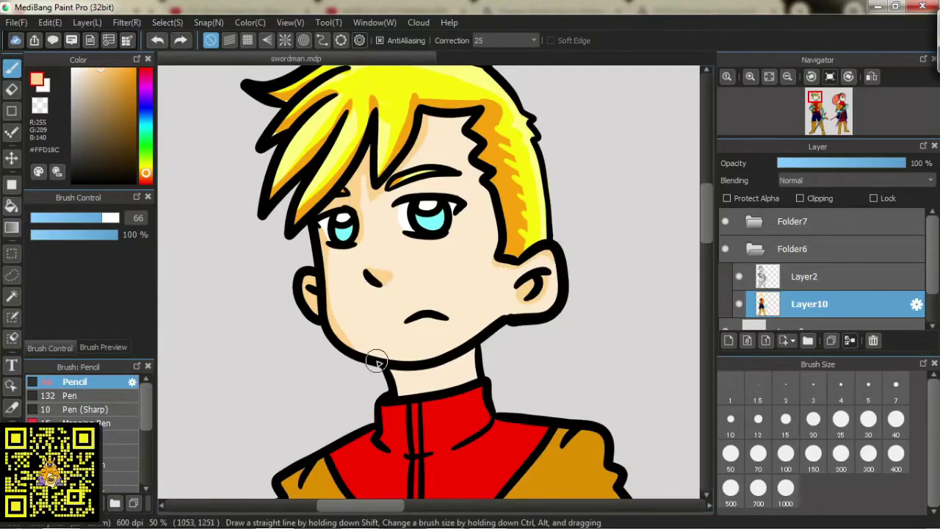
- Refine the edges between the yellow and orange hair shading using colours sampled from the hair
scroll(692, 210, "up", 3)
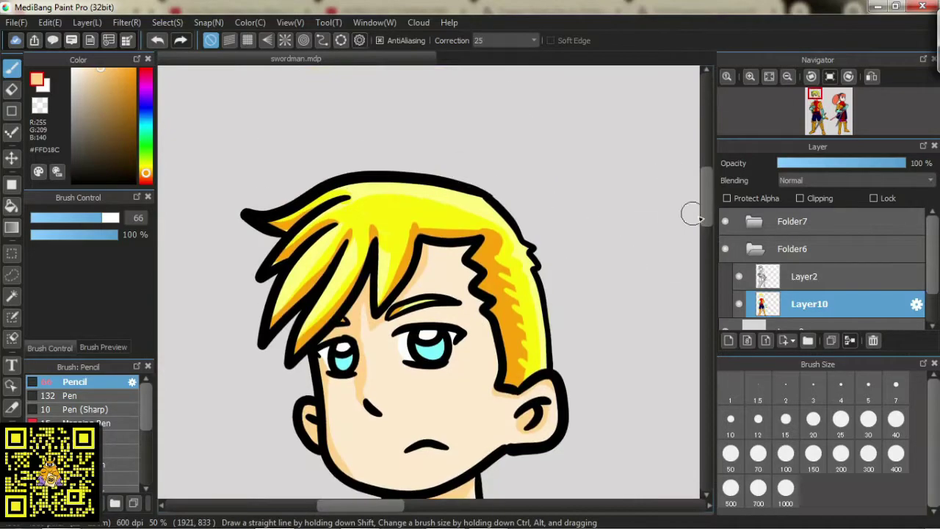
left_click(410, 223, "alt")
left_click(370, 233, "alt")
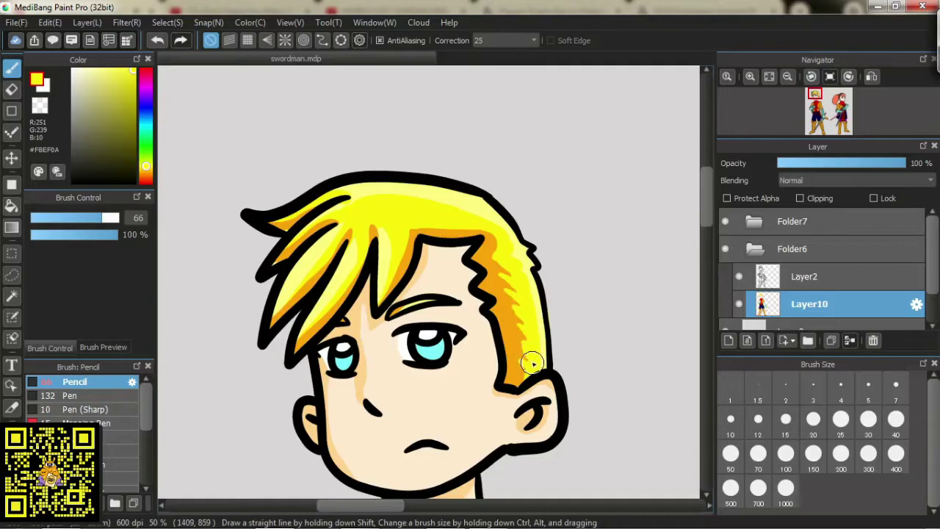
- Choose deeper orange #FFB341, darken the skin shadow under the fringe, and undo the strokes beside the nose
key("ctrl+minus")
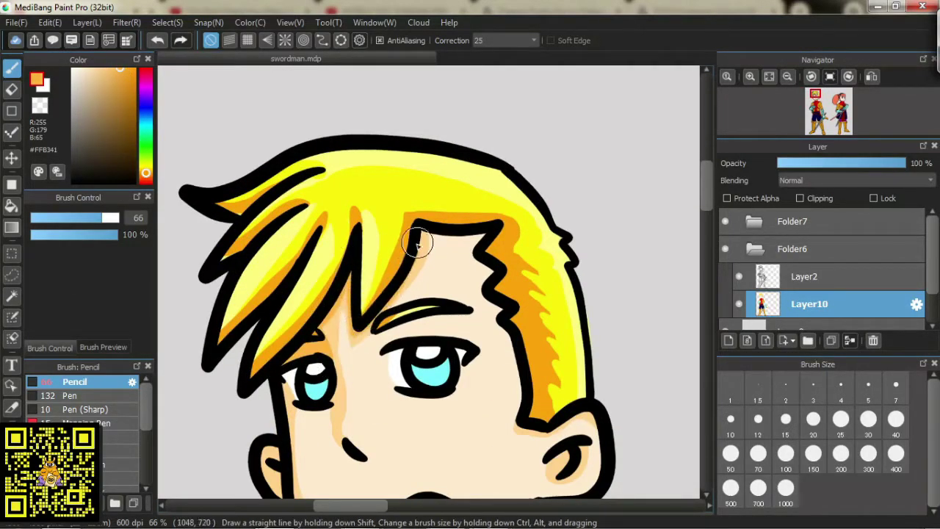
scroll(360, 315, "up", 2)
left_click_drag(262, 168, 292, 323)
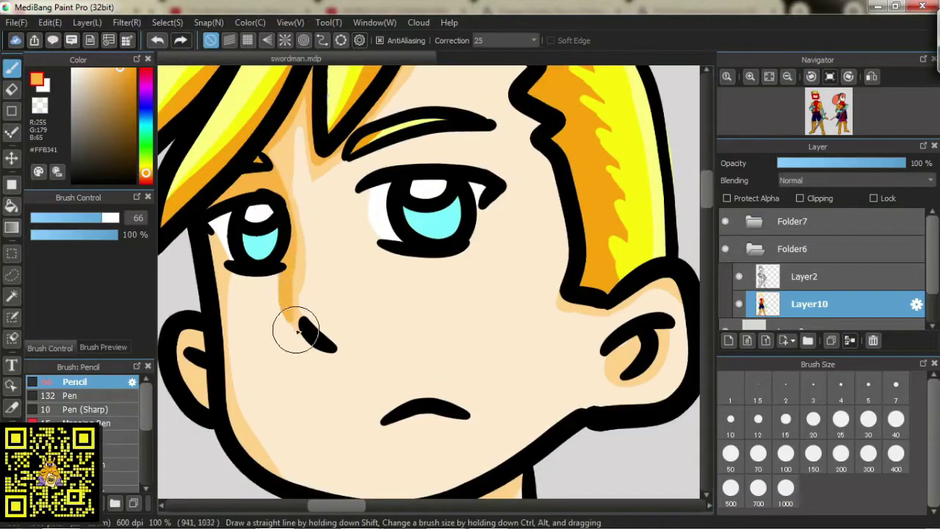
key("ctrl+z")
key("ctrl+z")
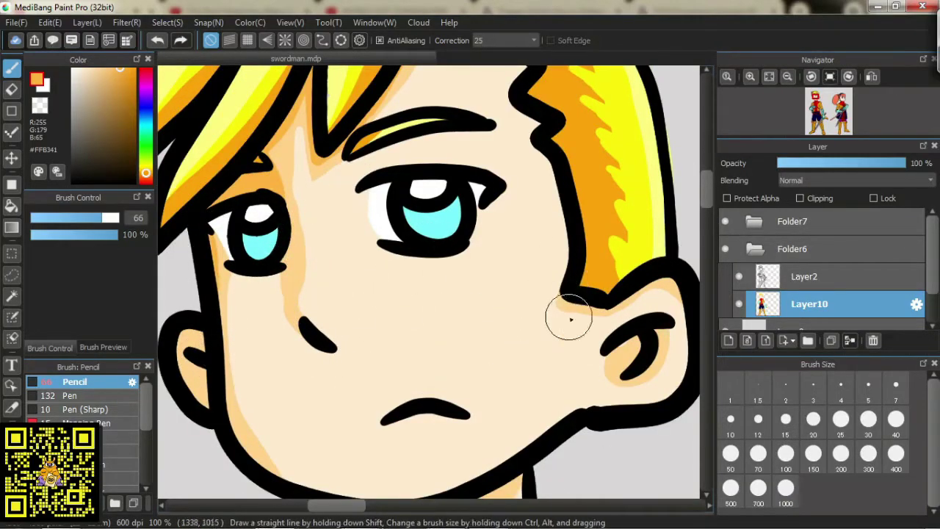
- Deepen the shadows inside both ears with #FFB341 and shade below the mouth and the neck with #FFD18C
left_click_drag(633, 342, 609, 365)
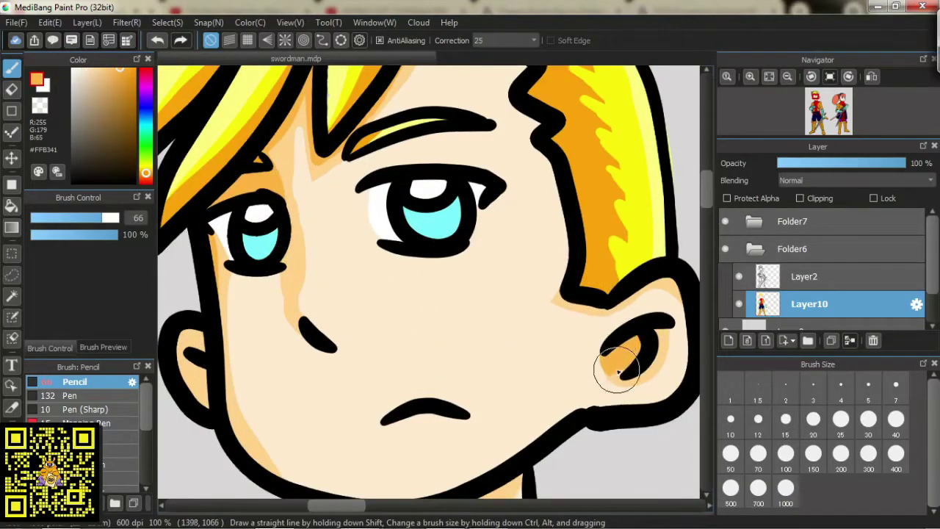
mouse_move(203, 378)
left_mouse_down()
mouse_move(197, 363)
mouse_move(193, 393)
left_mouse_up()
left_click_drag(444, 441, 414, 441)
scroll(413, 441, "down", 2)
left_click_drag(705, 190, 710, 234)
scroll(451, 200, "down", 2)
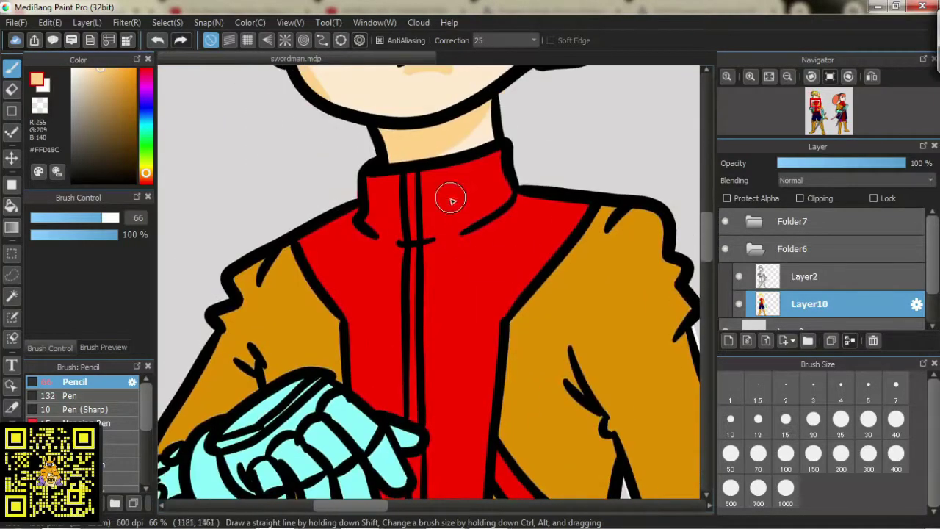
- Switch to white and paint the narrow zip strip down the first figure's jacket from the collar to the belt
key("x")
left_click_drag(413, 173, 413, 271)
scroll(413, 270, "down", 5)
left_click_drag(417, 124, 420, 312)
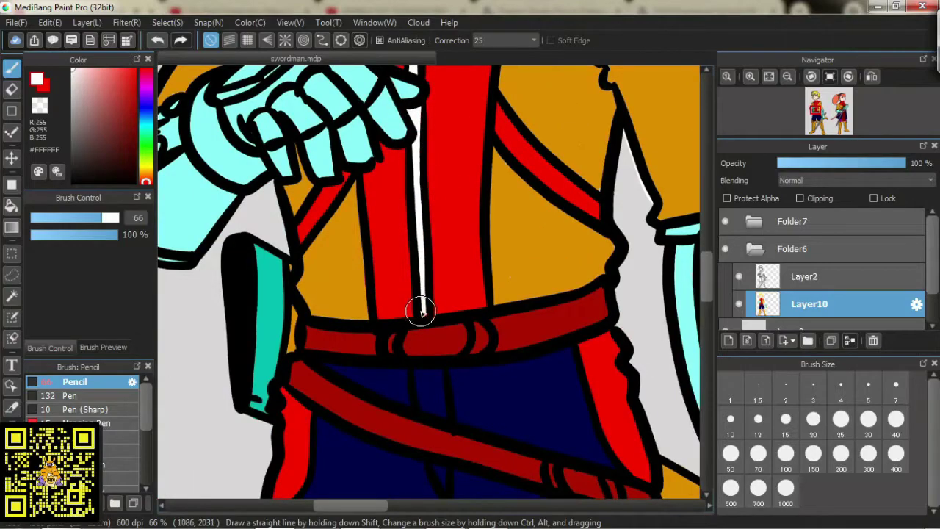
- Paint white edging along the red diagonal pocket bands on both sides of the first figure's jacket
mouse_move(495, 127)
left_mouse_down()
mouse_move(514, 158)
mouse_move(599, 216)
left_mouse_up()
scroll(342, 178, "down", 3)
scroll(546, 257, "up", 4)
- Fill the collar's left half with dark red #8D0400 and paint the same shadow over part of its right half
left_click(321, 246, "alt")
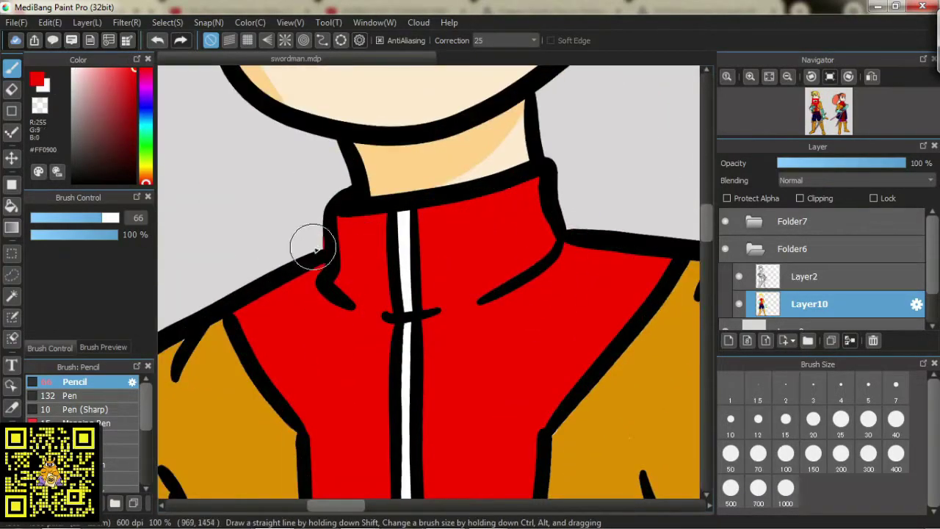
left_click(325, 301, "alt")
key("g")
left_click(383, 254)
key("b")
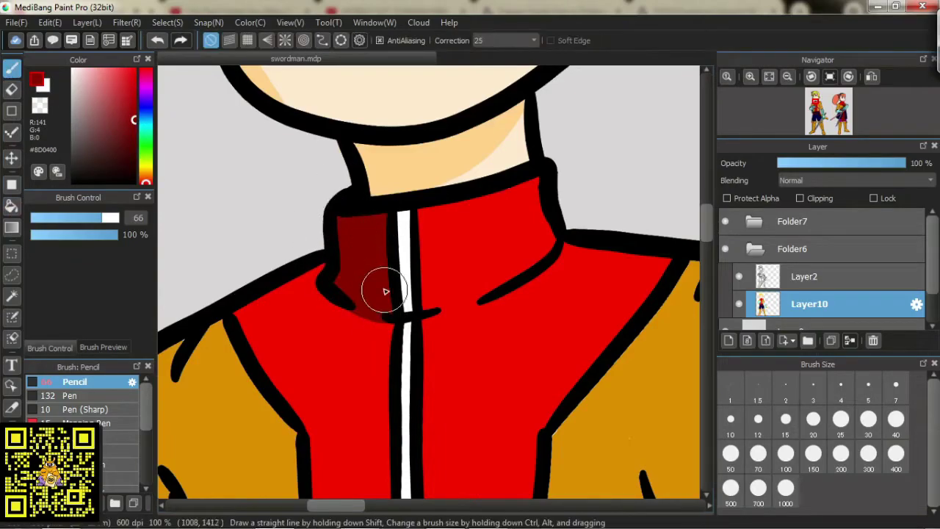
mouse_move(521, 210)
left_mouse_down()
mouse_move(523, 184)
mouse_move(429, 291)
mouse_move(504, 282)
mouse_move(422, 327)
mouse_move(497, 290)
mouse_move(504, 246)
mouse_move(485, 280)
mouse_move(539, 254)
mouse_move(468, 263)
mouse_move(523, 292)
mouse_move(529, 204)
left_mouse_up()
left_click(426, 326, "alt")
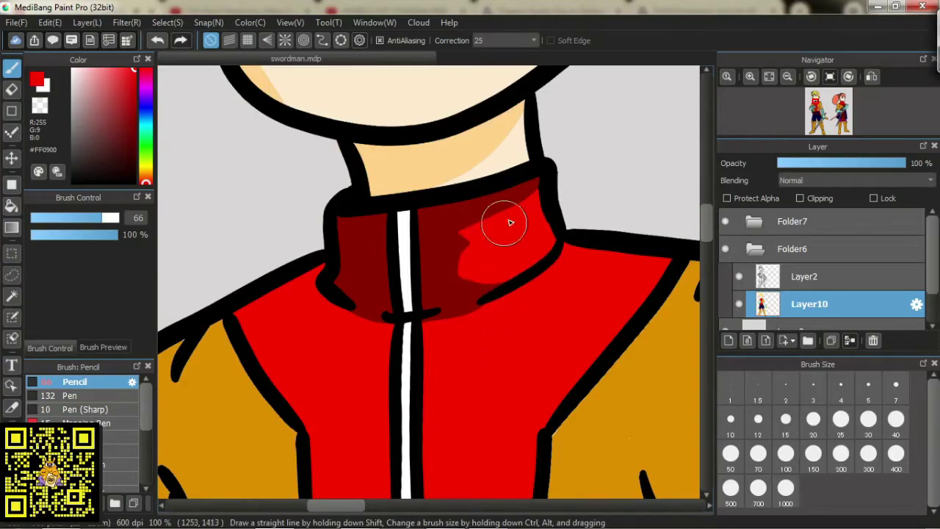
key("ctrl+z")
- Shade the red shoulder area below the collar's left side with #8D0400 and reshape the collar's bright red patch with sampled red
left_click(367, 325, "alt")
mouse_move(368, 325)
left_mouse_down()
mouse_move(311, 279)
mouse_move(301, 331)
left_mouse_up()
left_click(501, 253, "alt")
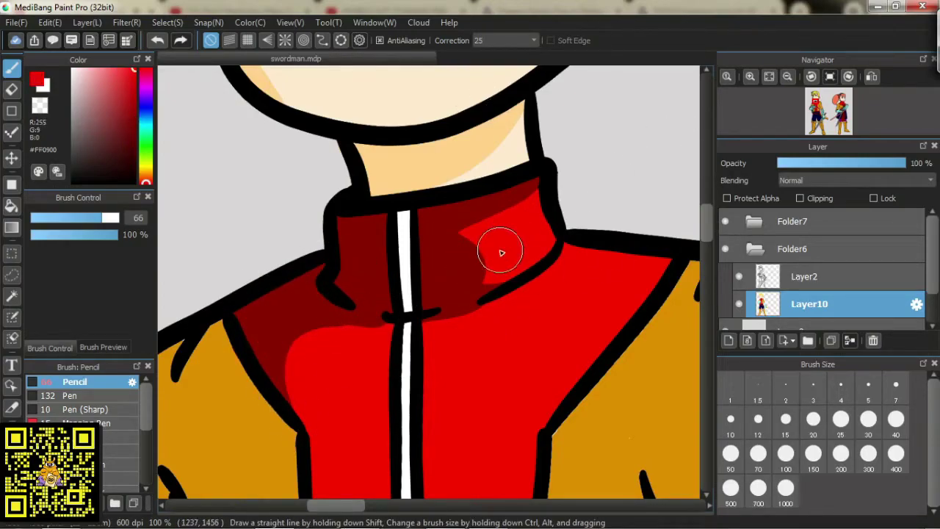
left_click_drag(501, 252, 470, 254)
left_click(463, 268, "alt")
- Shade the red panel's left edge above the raised gauntlet and its right shoulder corner with #8D0400, undoing stray strokes
scroll(676, 213, "down", 2)
mouse_move(540, 128)
left_mouse_down()
mouse_move(511, 143)
mouse_move(514, 154)
left_mouse_up()
key("ctrl+z")
scroll(350, 227, "down", 3)
mouse_move(298, 125)
left_mouse_down()
mouse_move(290, 183)
mouse_move(348, 287)
left_mouse_up()
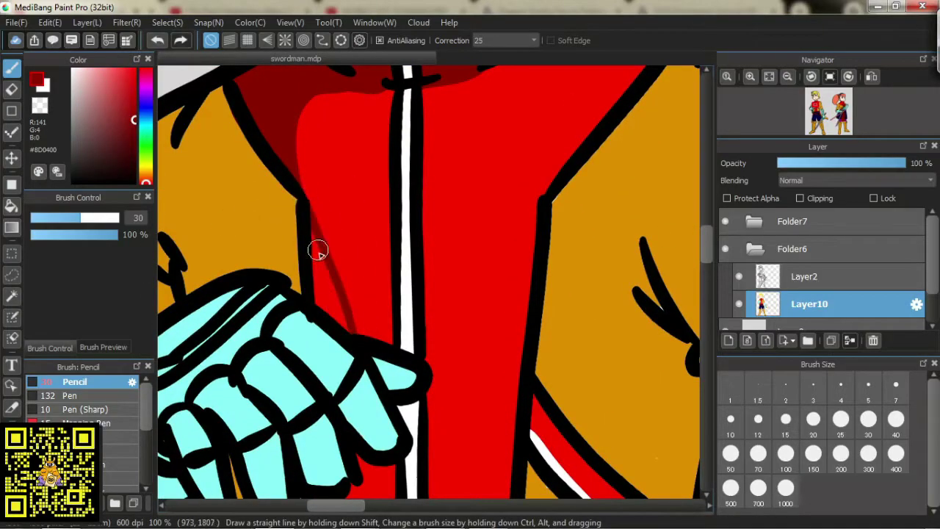
key("ctrl+z")
scroll(348, 145, "down", 1)
left_click_drag(564, 107, 529, 183)
left_click_drag(555, 151, 580, 118)
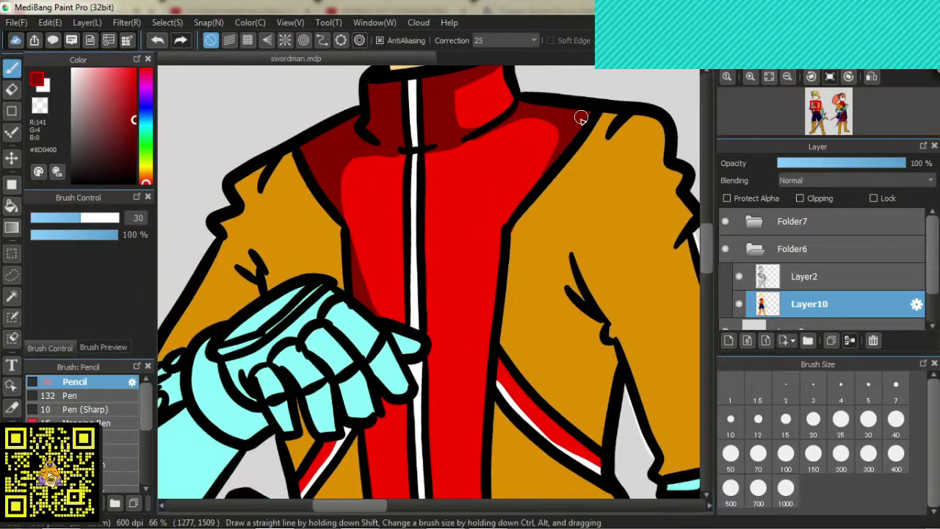
scroll(510, 212, "down", 3)
left_click_drag(506, 89, 482, 426)
left_click_drag(486, 306, 499, 139)
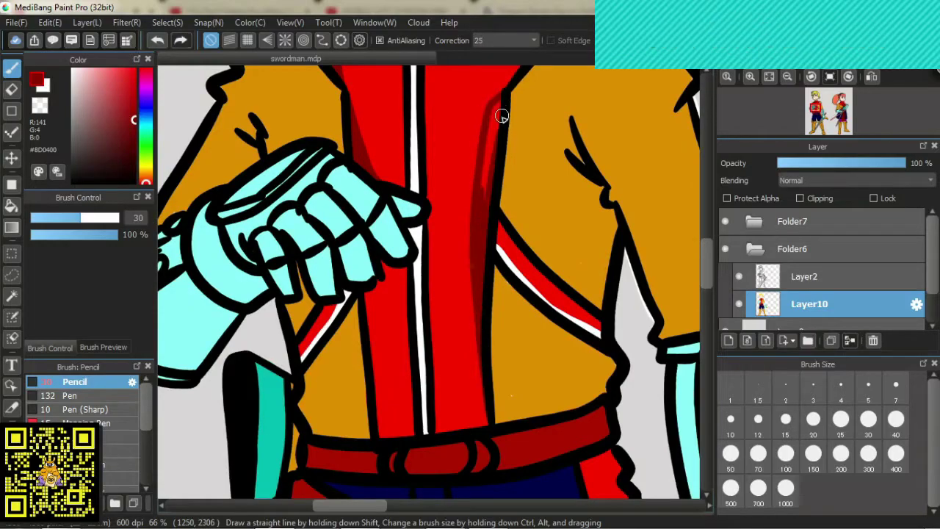
scroll(498, 139, "down", 1)
key("ctrl+z")
- Fill the red front panel below the raised hand with #8D0400 and shade the area beside the lower zip
key("g")
left_click(389, 312)
key("b")
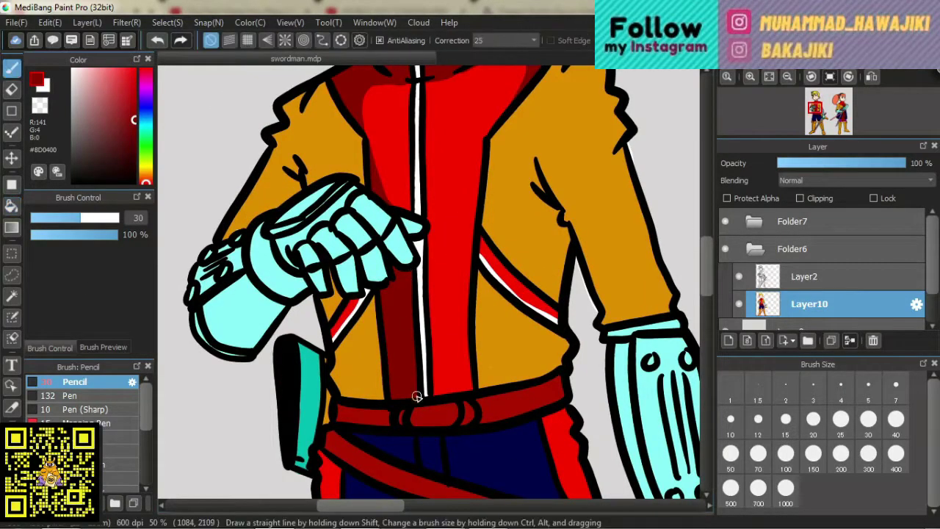
left_click_drag(434, 329, 443, 354)
key("ctrl+z")
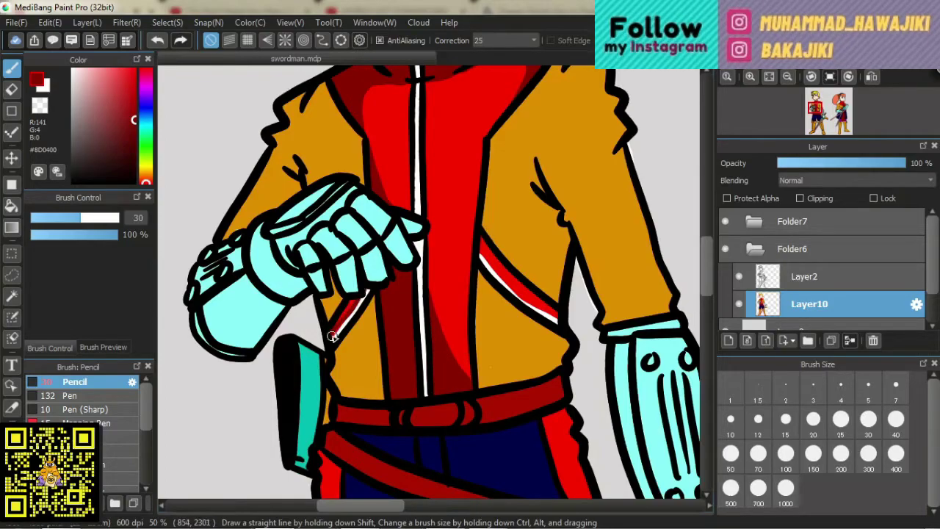
- Fill the zip strip below the raised hand with light grey #C0C0C0
left_click(350, 314, "alt")
key("g")
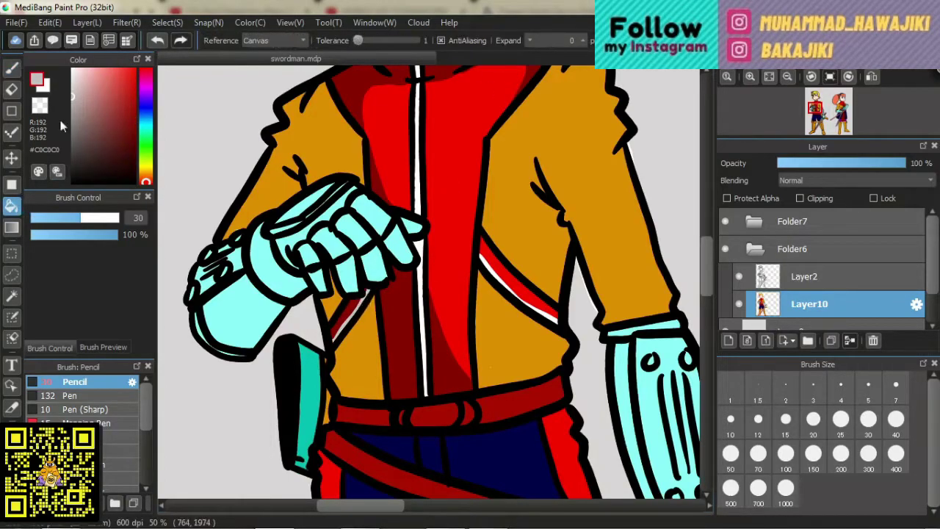
left_click(424, 280)
key("b")
- Fill the raised arm's sleeve and the lower jacket section beneath it with brown #905B00
left_click(353, 307, "alt")
key("g")
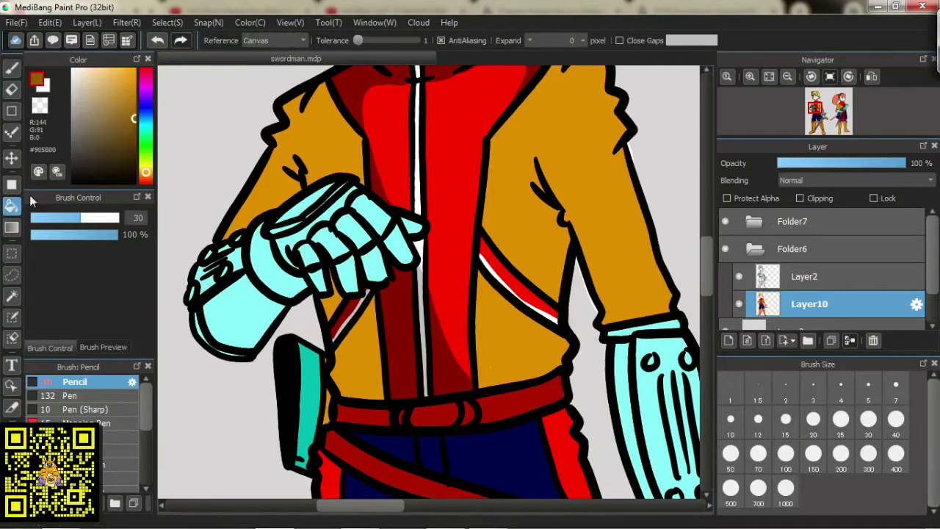
left_click(309, 154)
left_click(352, 307)
key("b")
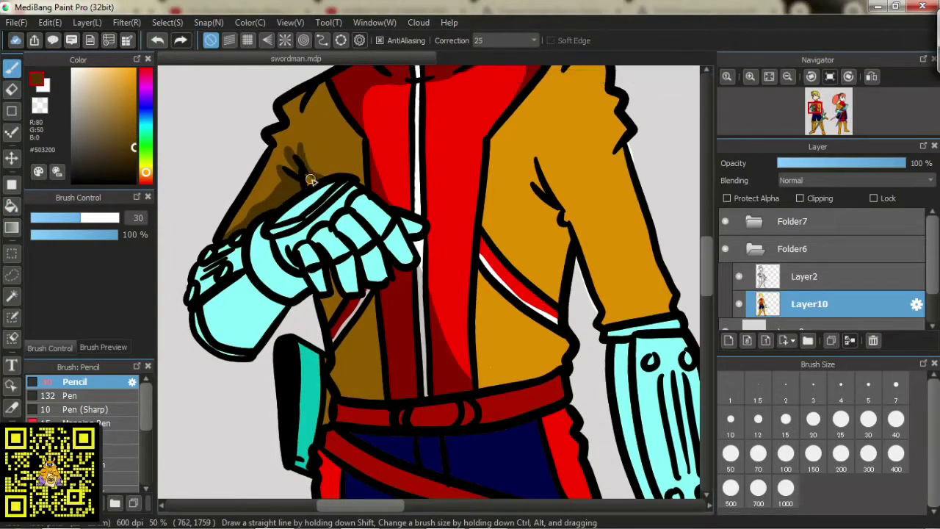
- Darken the lower jacket section and the chest area beside the raised arm's sleeve with deep brown #503200
left_click_drag(325, 353, 380, 370)
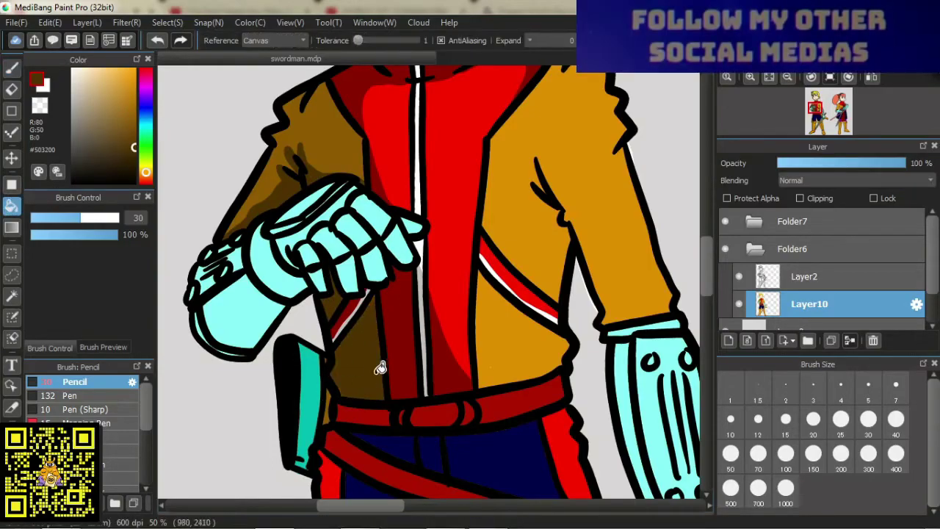
mouse_move(299, 107)
left_mouse_down()
mouse_move(325, 87)
mouse_move(354, 127)
left_mouse_up()
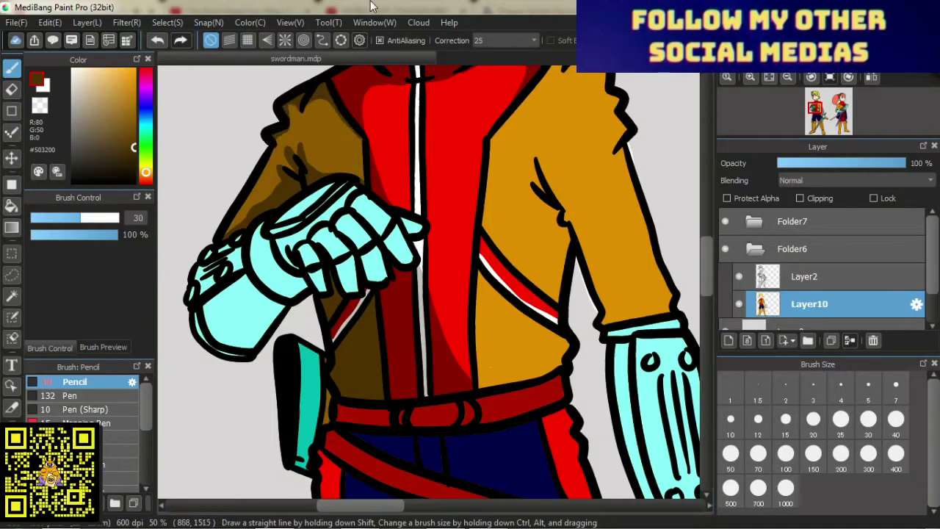
scroll(307, 112, "down", 2)
- Shade the lowered arm's sleeve, its shoulder and folds, and the adjoining jacket side with brown #905B00
left_click(133, 118)
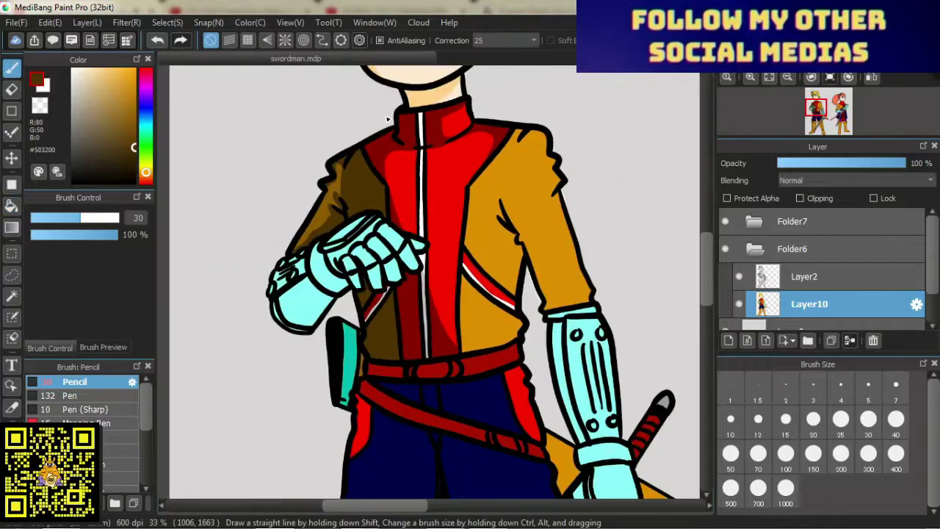
scroll(549, 198, "up", 2)
mouse_move(533, 176)
left_mouse_down()
mouse_move(560, 242)
mouse_move(564, 297)
left_mouse_up()
scroll(558, 336, "up", 3)
left_click_drag(566, 138, 619, 193)
left_click_drag(577, 137, 601, 164)
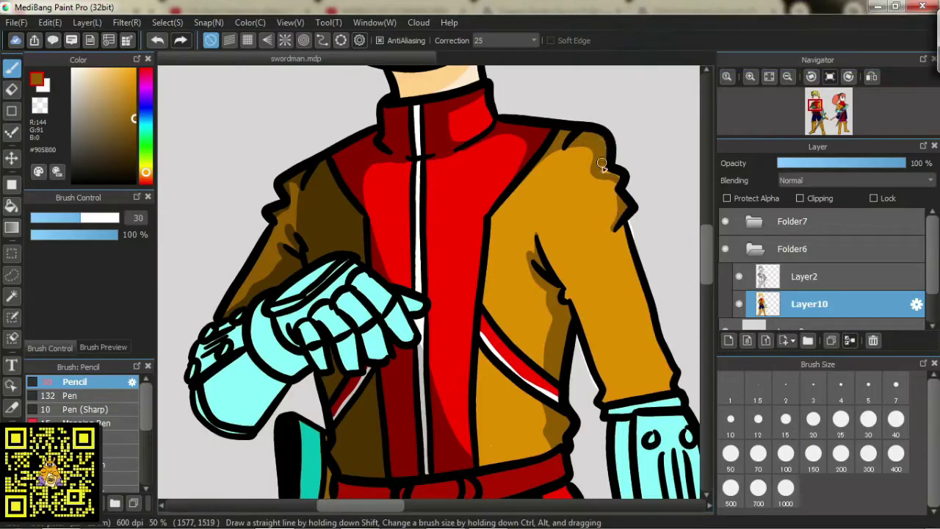
left_click_drag(619, 222, 664, 360)
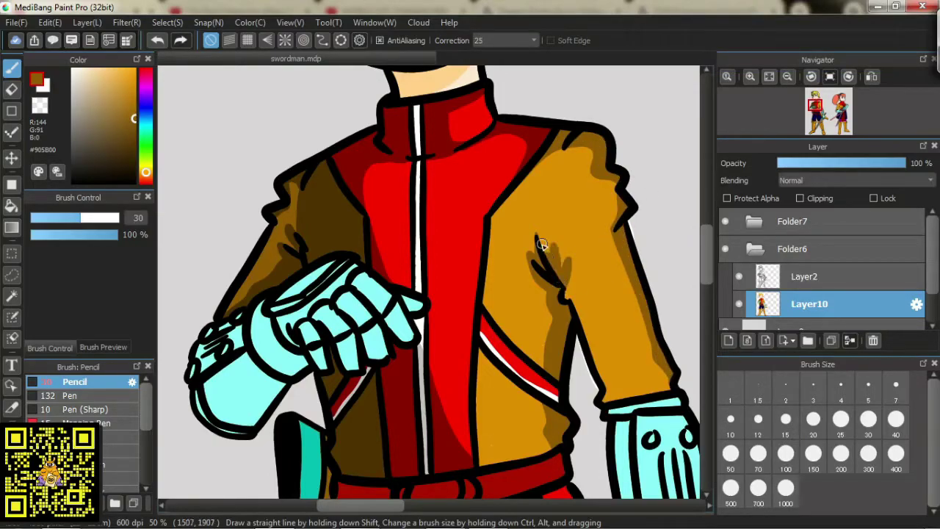
left_click_drag(564, 300, 606, 397)
key("ctrl+minus")
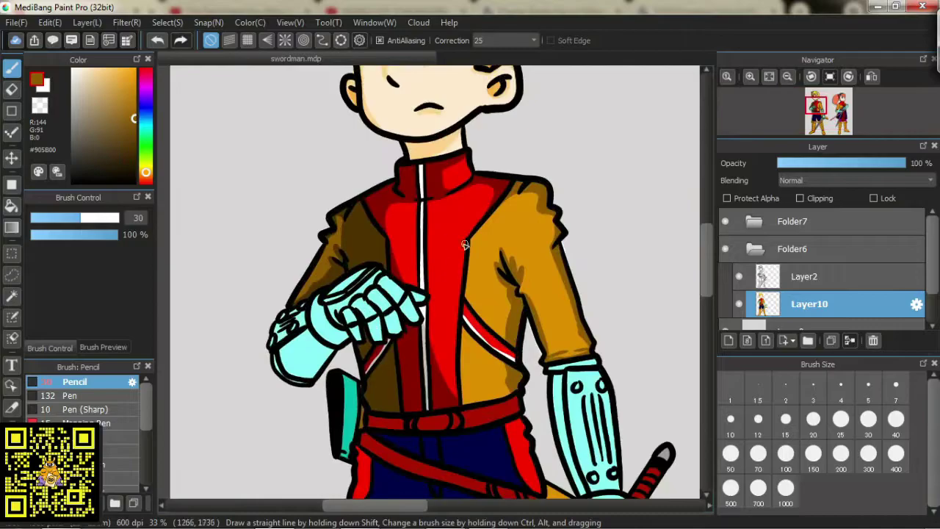
- Shade the diagonal pocket bands with #8D0400 and darken their white edging and the collar zip with grey #C0C0C0
left_click(506, 350, "alt")
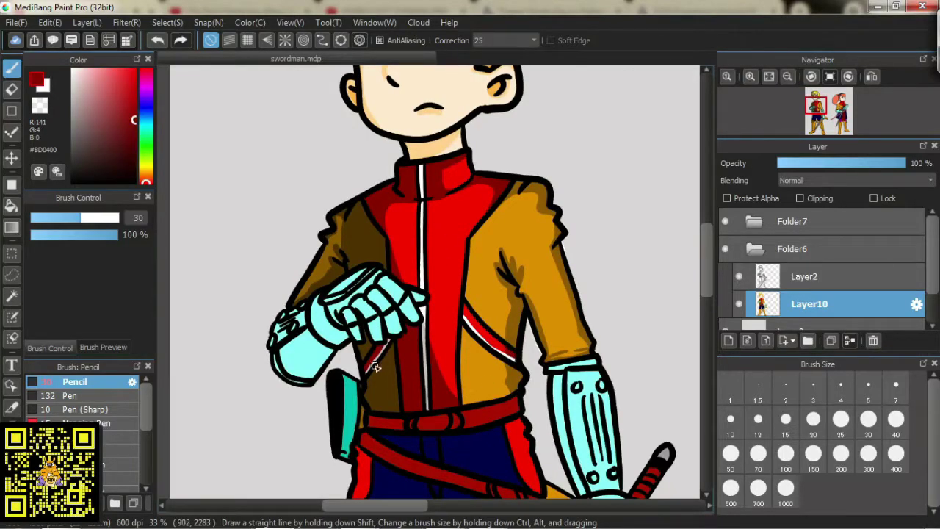
left_click(513, 373, "alt")
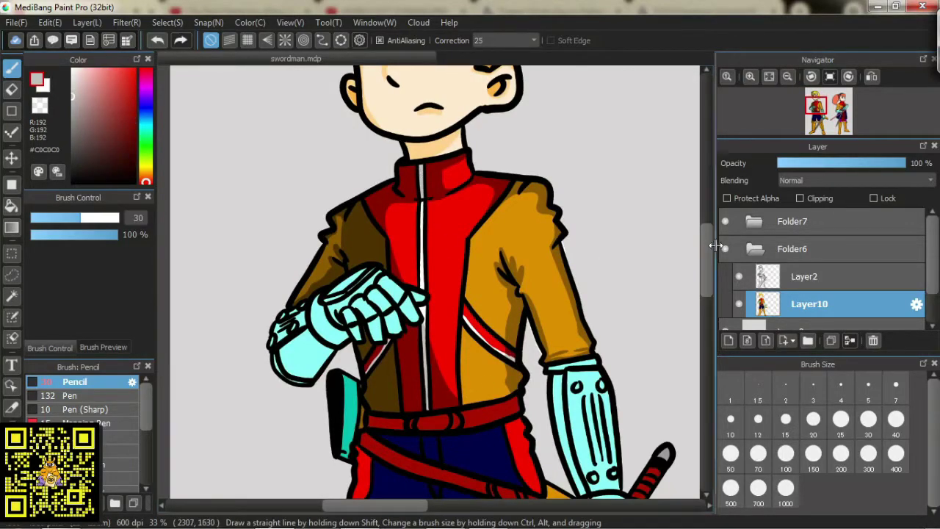
key("ctrl+minus")
key("ctrl+plus")
key("ctrl+plus")
- Extend the brown #905B00 shadow around the armpit folds beside the lowered arm
left_click(535, 324, "alt")
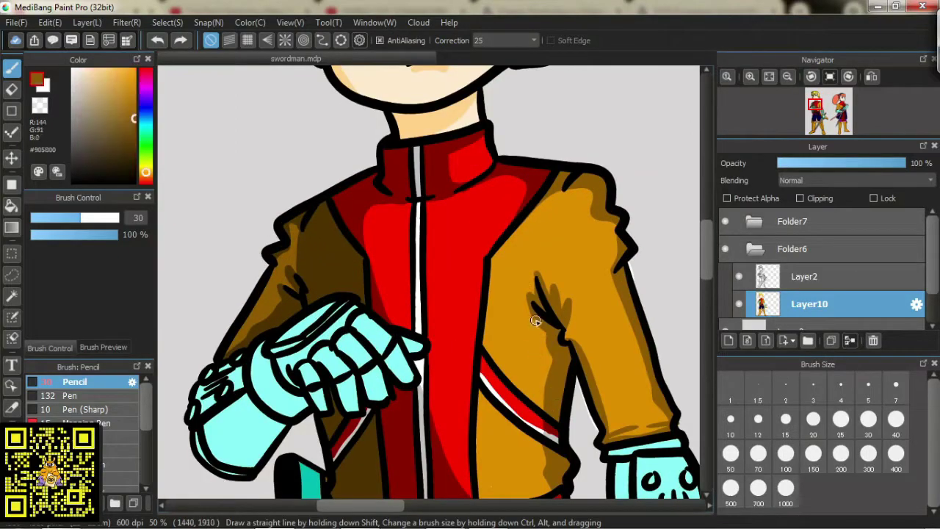
scroll(706, 285, "down", 3)
scroll(707, 285, "up", 3)
left_click(541, 275, "alt")
left_click_drag(543, 287, 565, 347)
key("ctrl+minus")
key("ctrl+plus")
- Choose dark teal #005753 and shade the raised gauntlet's forearm, cuff, knuckles and fingers
left_click(336, 390, "alt")
left_click(134, 145)
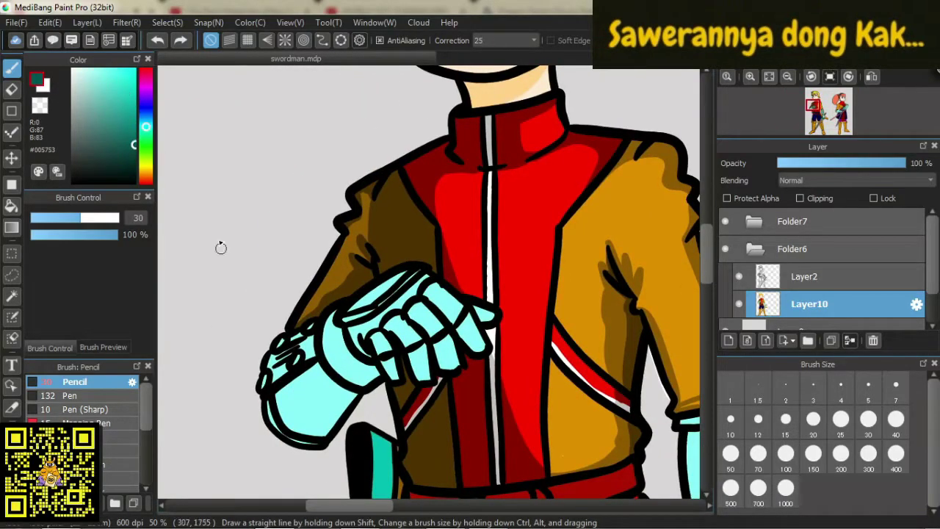
left_click_drag(298, 433, 374, 378)
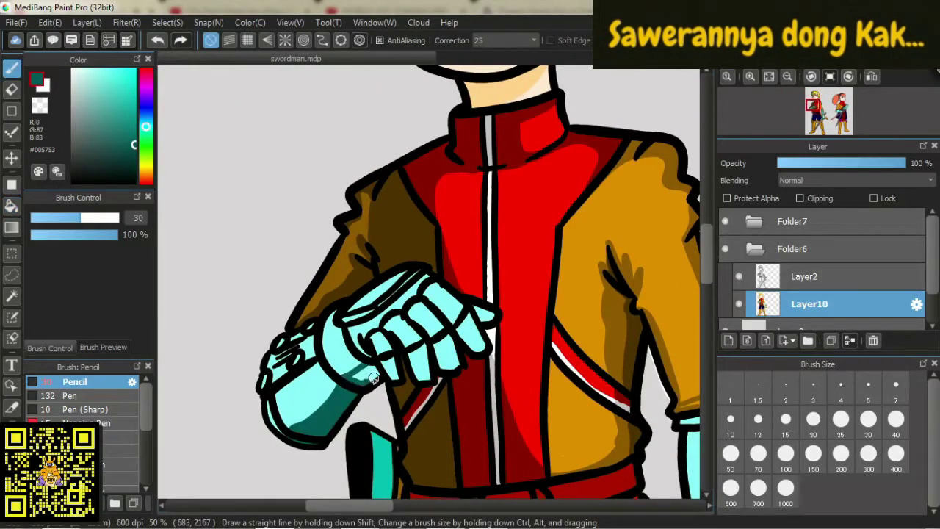
left_click_drag(373, 335, 395, 378)
mouse_move(410, 323)
left_mouse_down()
mouse_move(389, 348)
mouse_move(436, 379)
left_mouse_up()
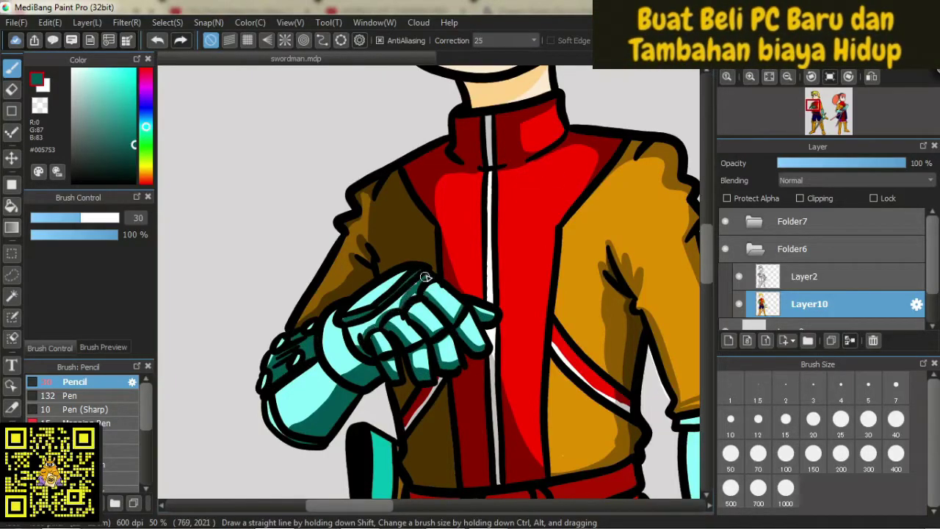
- Paint white highlights on the raised gauntlet's forearm and cuff, alternating with dark teal #005753 for touch-ups
key("x")
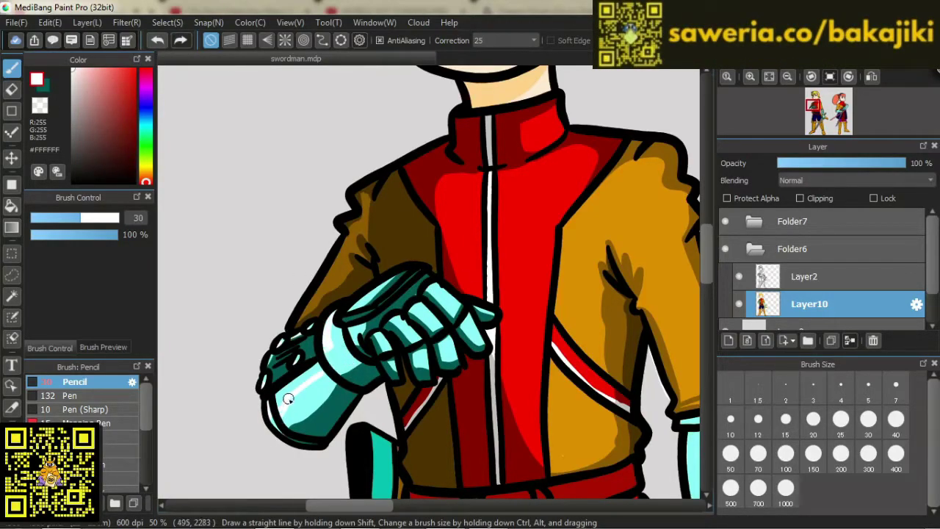
key("x")
key("x")
scroll(367, 353, "down", 2)
scroll(334, 389, "up", 2)
key("x")
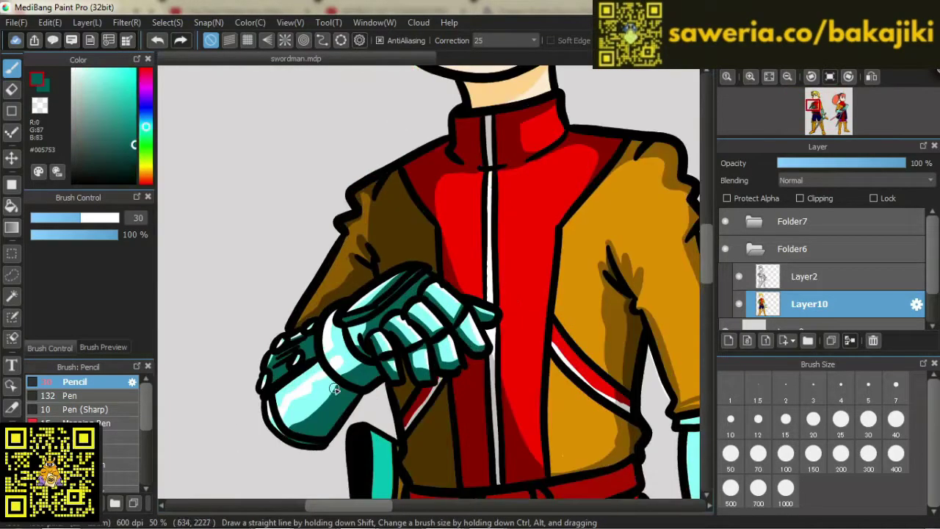
- Shade the teal pouch at the hip with dark teal, choosing #002624 for the deepest tone
scroll(335, 389, "down", 3)
left_click(135, 161)
left_click(133, 167)
scroll(394, 272, "down", 1)
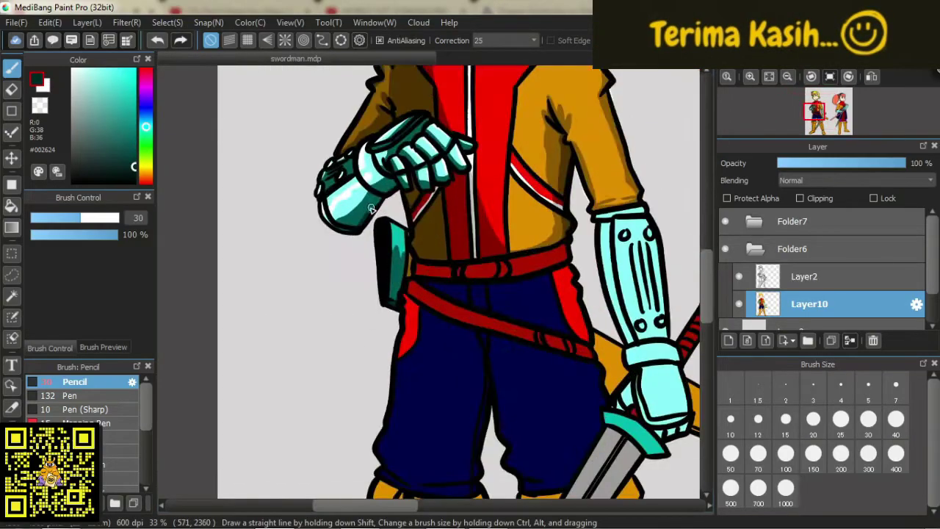
- Shade the lowered gauntlet's forearm, cuff and hand with dark teal #005753 and add white highlights
left_click(357, 219, "alt")
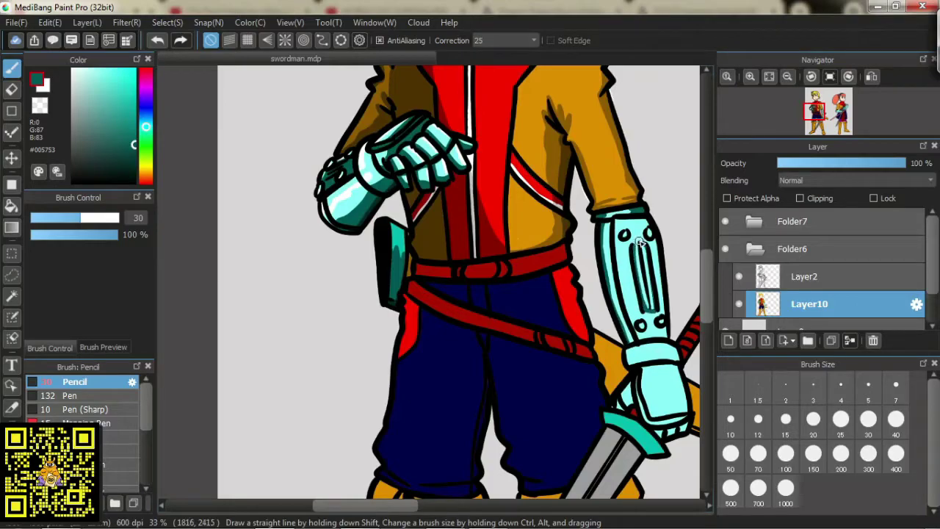
left_click_drag(640, 242, 653, 307)
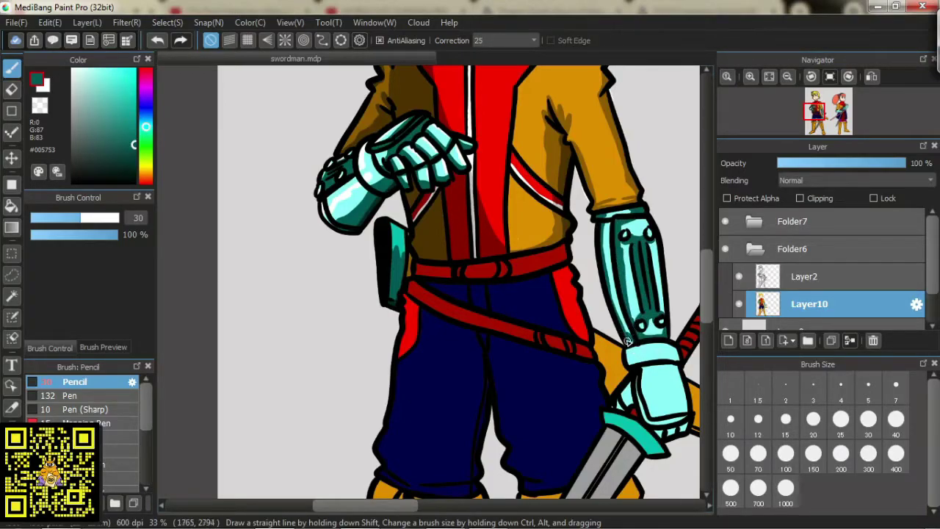
scroll(682, 326, "down", 2)
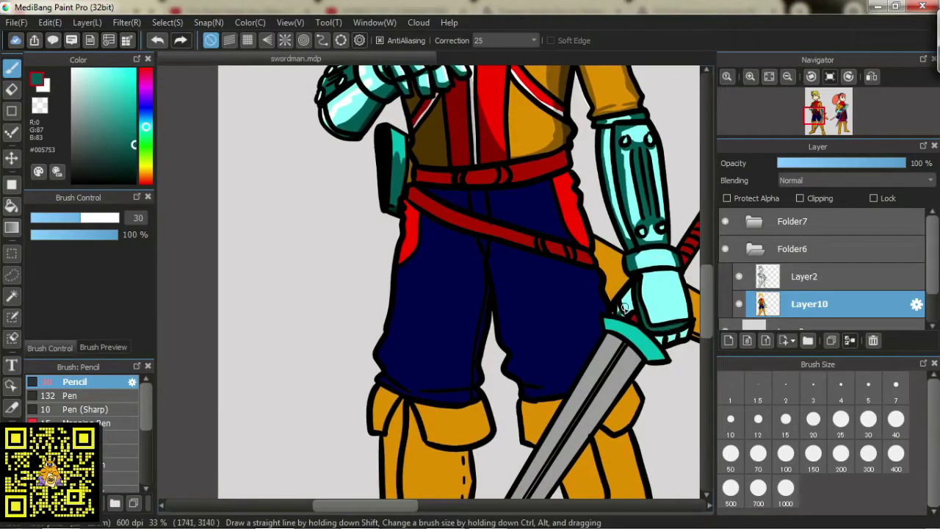
key("x")
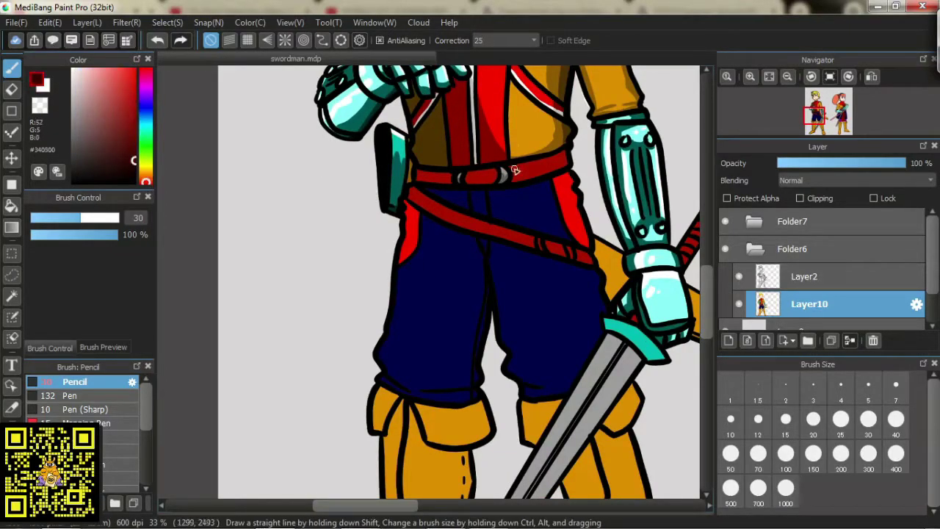
- Shade the waist belt and the diagonal belt with very dark red #340500 and colour the diagonal belt's buckle ring grey
left_click(448, 180, "alt")
left_click(542, 242, "alt")
left_click(571, 249, "alt")
left_click(446, 187, "alt")
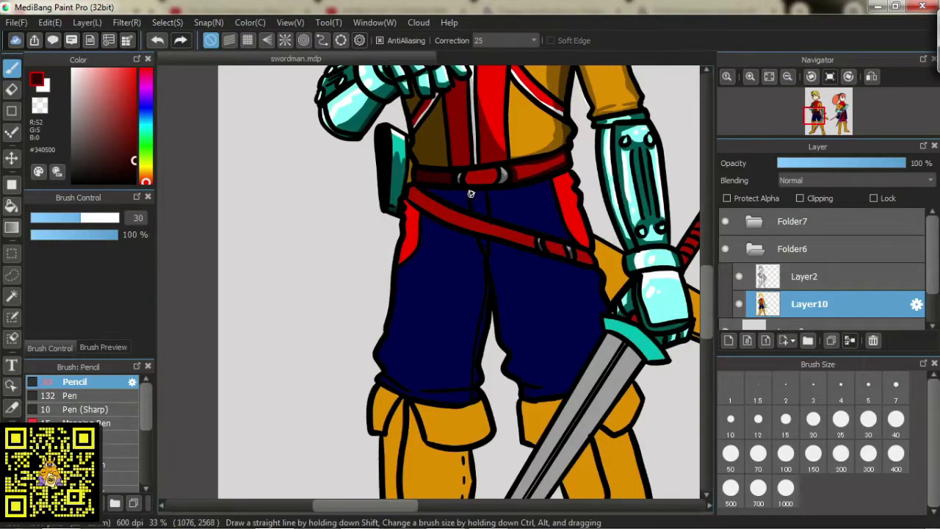
left_click_drag(507, 232, 441, 208)
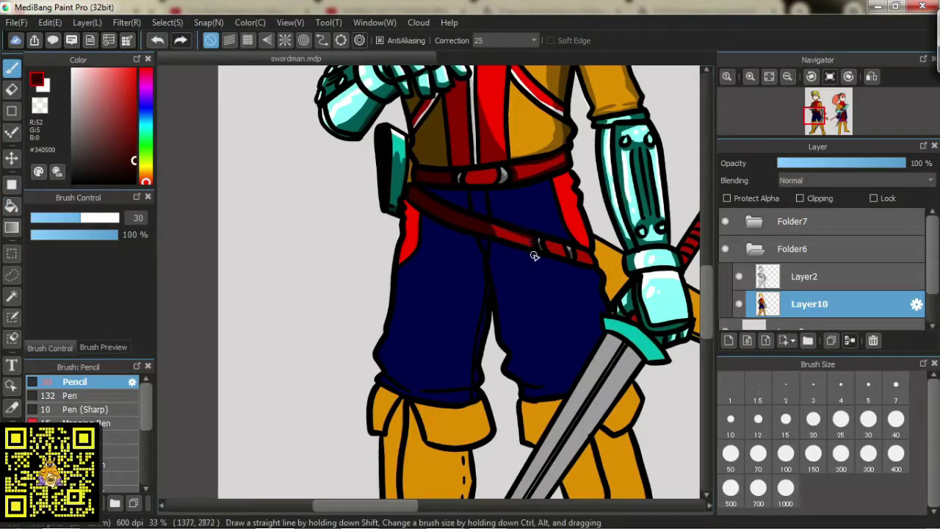
- Shade the red side panels on both hips of the trousers with dark red #8D0400
left_click(507, 174, "alt")
left_click_drag(410, 203, 405, 258)
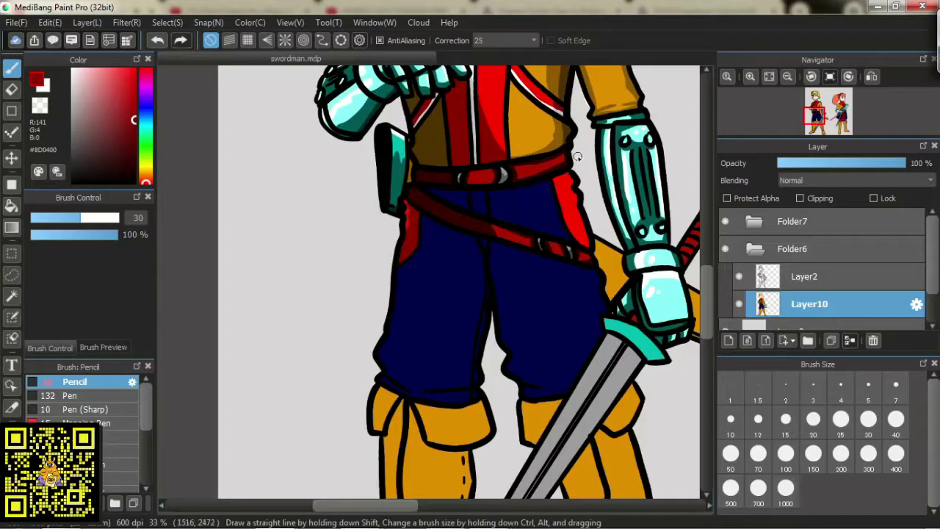
left_click_drag(556, 178, 573, 212)
key("g")
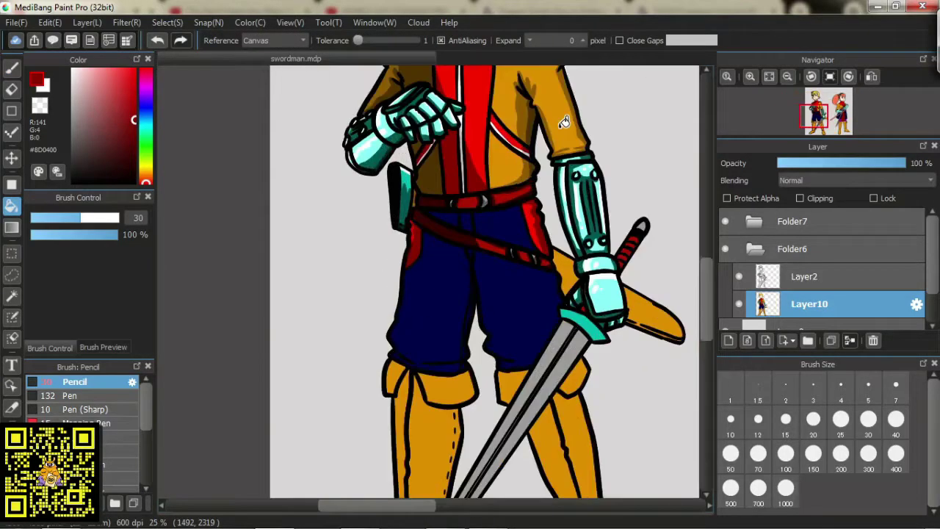
- Shade the trouser leg below the hip pouch with dark navy #00012B and paint a bright blue highlight along its outer edge
left_click(434, 287, "alt")
key("b")
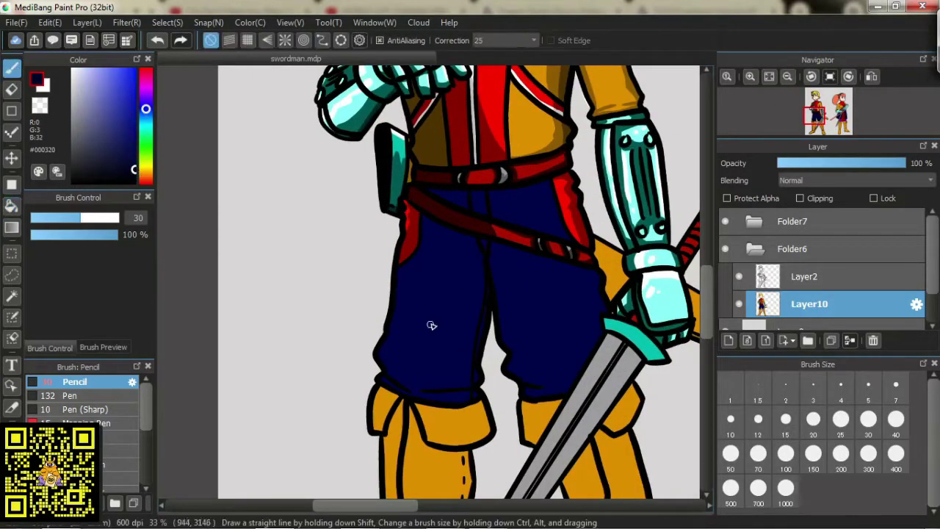
mouse_move(394, 335)
left_mouse_down()
mouse_move(415, 407)
mouse_move(470, 298)
mouse_move(481, 336)
left_mouse_up()
left_click(134, 161)
left_click(134, 165)
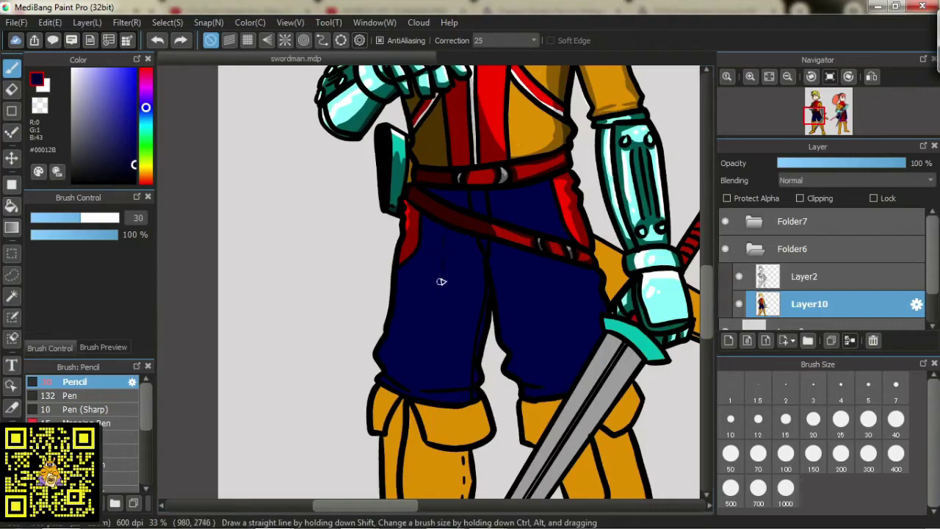
left_click(133, 83)
left_click_drag(395, 290, 379, 356)
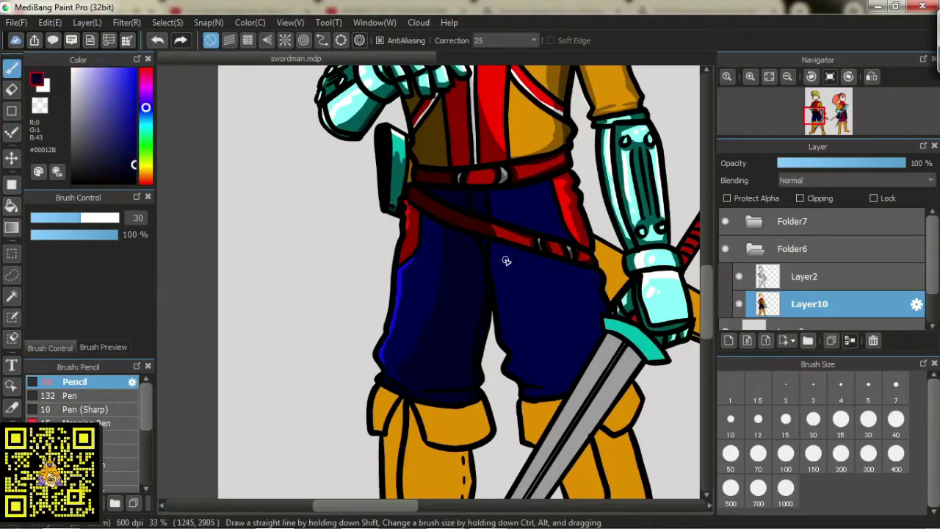
- Shade the trouser leg beside the sword with dark navy #00012B and paint a bright blue #0C14DD highlight along its outer edge
left_click(507, 219, "alt")
left_click(468, 300, "alt")
key("g")
left_click(403, 292, "alt")
key("b")
key("super")
key("Escape")
left_click_drag(592, 269, 601, 304)
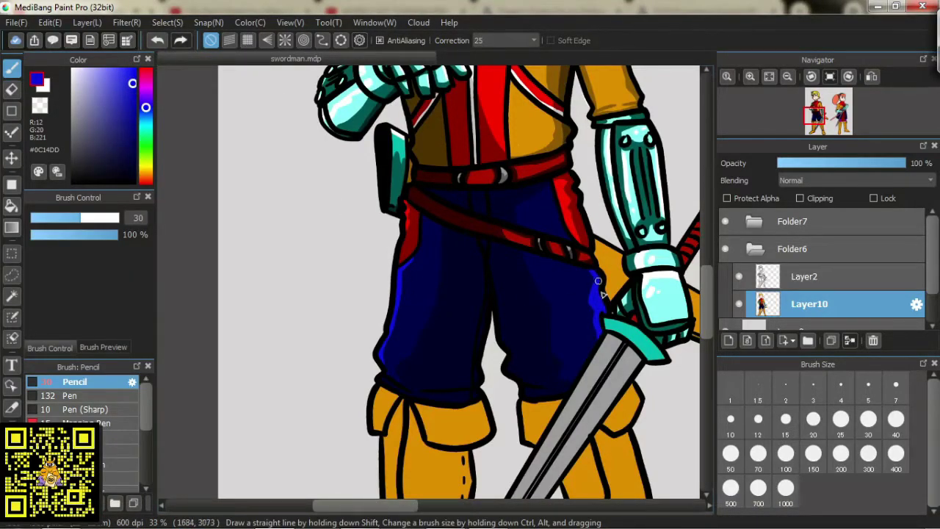
key("ctrl+minus")
left_click(441, 330, "alt")
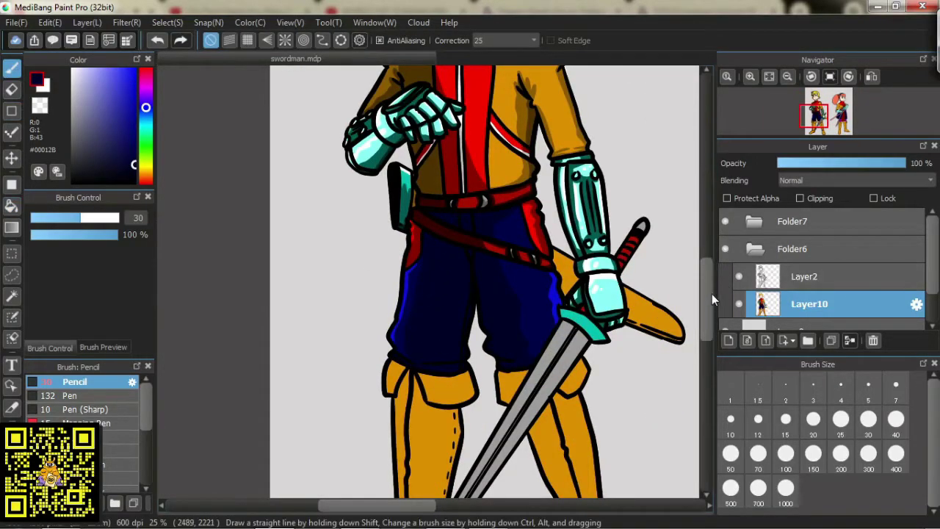
- Shade the sword grip with dark red #8D0400 and the scabbard with dark brown #503200, adding a white highlight along the scabbard's upper edge
left_click(628, 243, "alt")
left_click(536, 249, "alt")
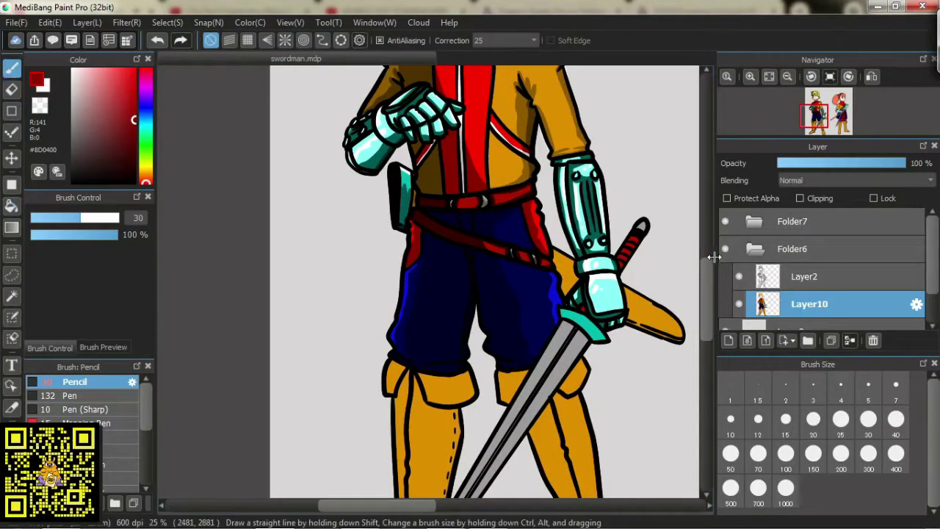
left_click_drag(694, 266, 542, 269)
left_click(412, 272, "alt")
left_click(485, 314, "alt")
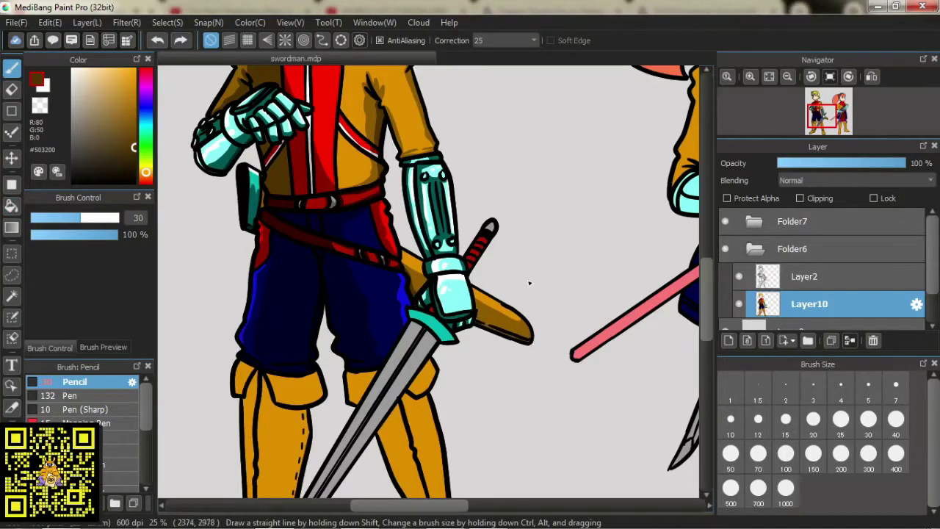
left_click(482, 292, "alt")
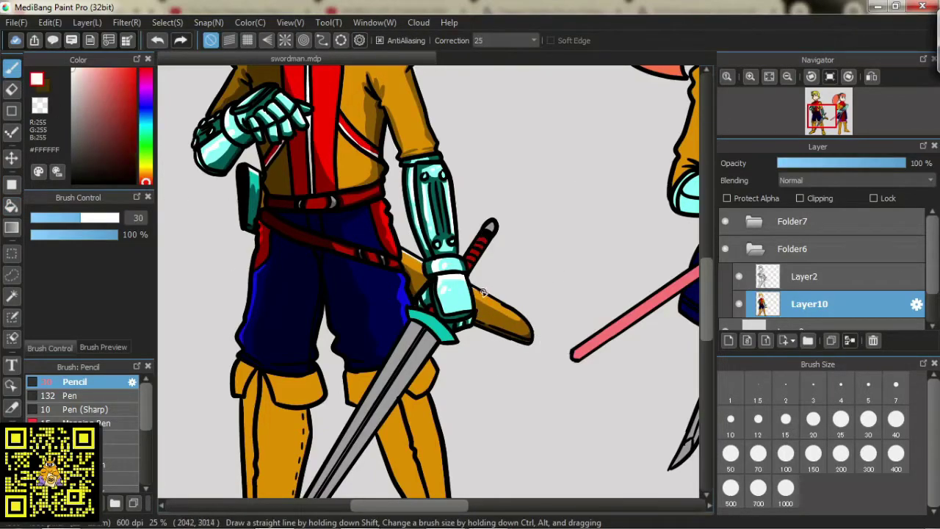
- Shade the pommel with dark grey #444444 and the sword's teal crossguard with dark teal #005D59, adding white highlights to both
left_click(488, 229, "alt")
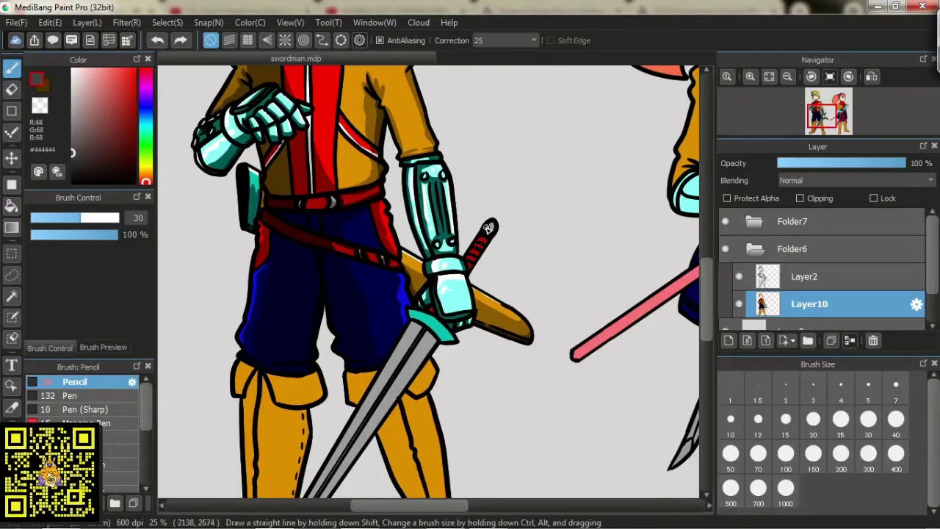
scroll(440, 245, "down", 2)
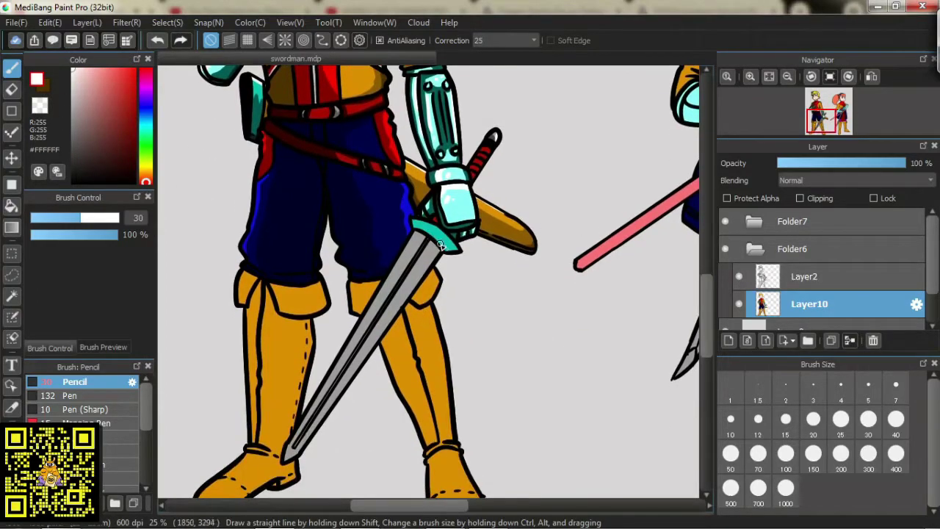
left_click(444, 239, "alt")
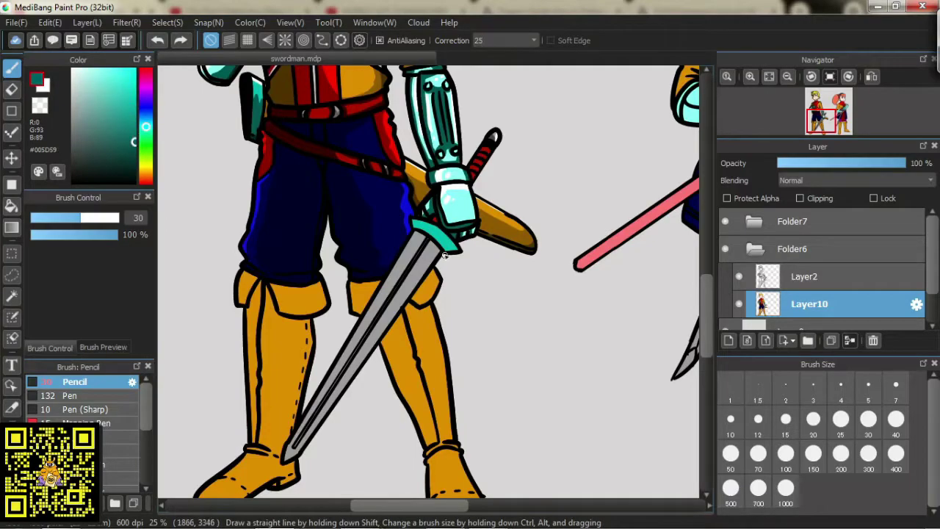
left_click(434, 232, "alt")
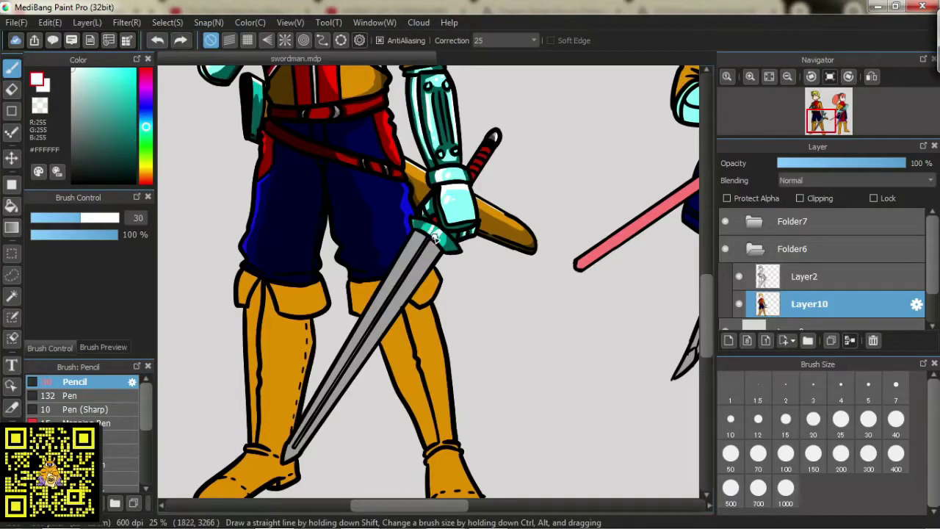
left_click(437, 253, "alt")
left_click(444, 236, "alt")
left_click(439, 234, "alt")
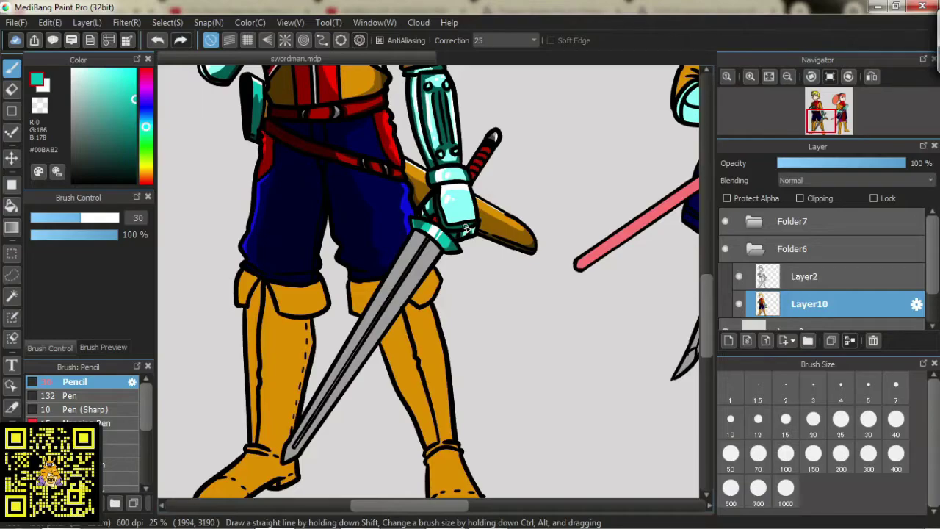
- Shade the cuff, shaft and foot of the boot at the sword's tip with orange #E15700
left_click(246, 294)
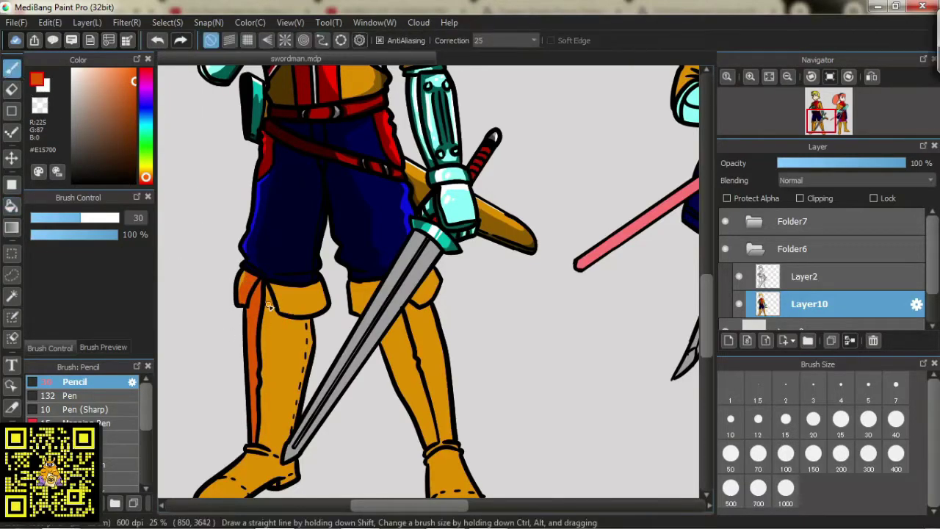
left_click(11, 206)
left_click(273, 312)
left_click(11, 67)
scroll(268, 299, "down", 2)
key("g")
left_click(304, 290)
key("b")
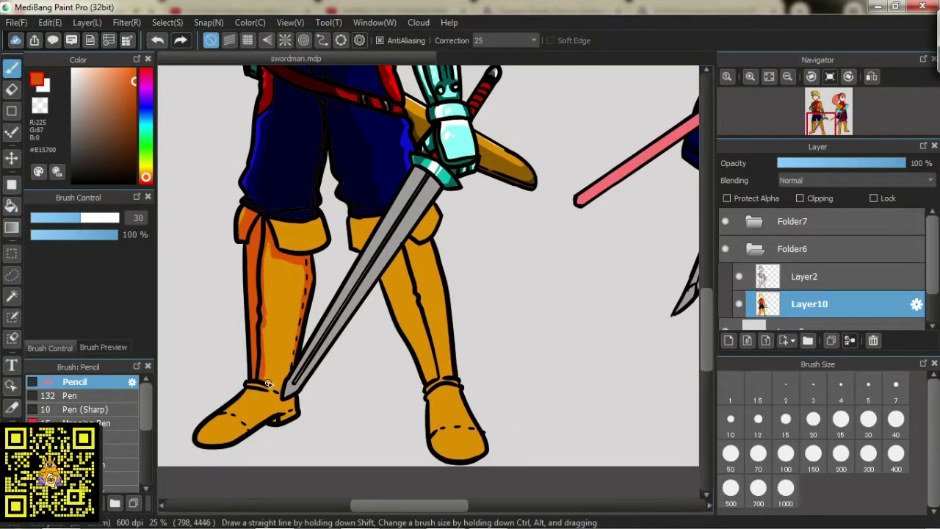
left_click_drag(258, 407, 285, 418)
left_click_drag(203, 439, 243, 426)
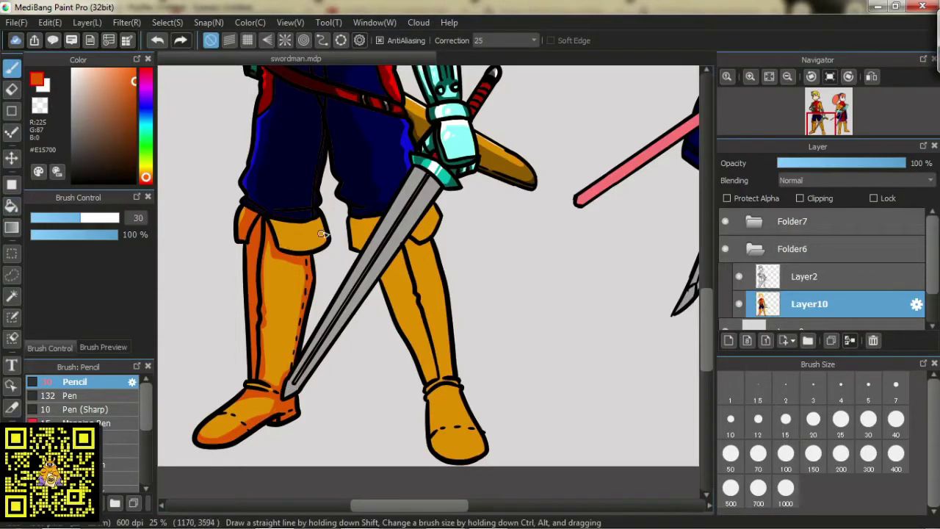
key("g")
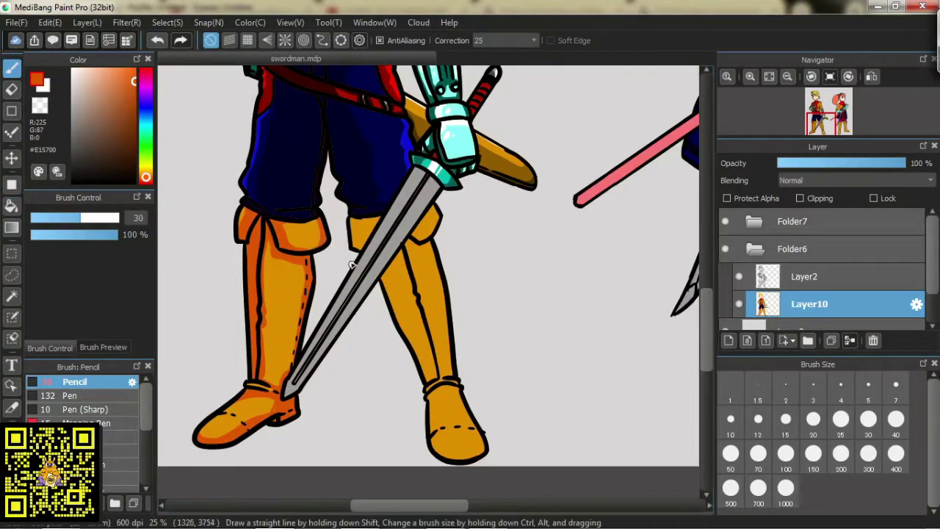
- Shade the cuff and shaft of the boot partly behind the blade with orange #E15700
key("g")
left_click(351, 230)
key("b")
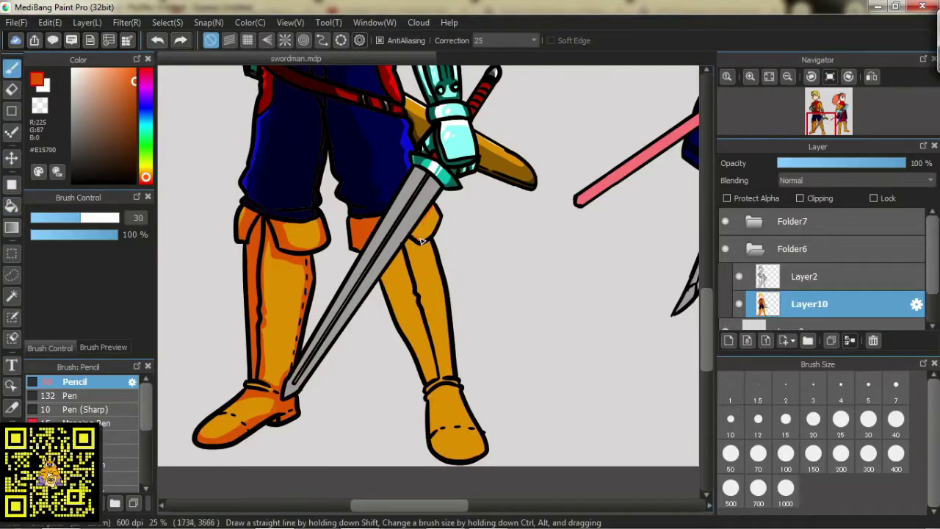
left_click_drag(412, 333, 428, 378)
key("g")
left_click(399, 312)
key("ctrl+z")
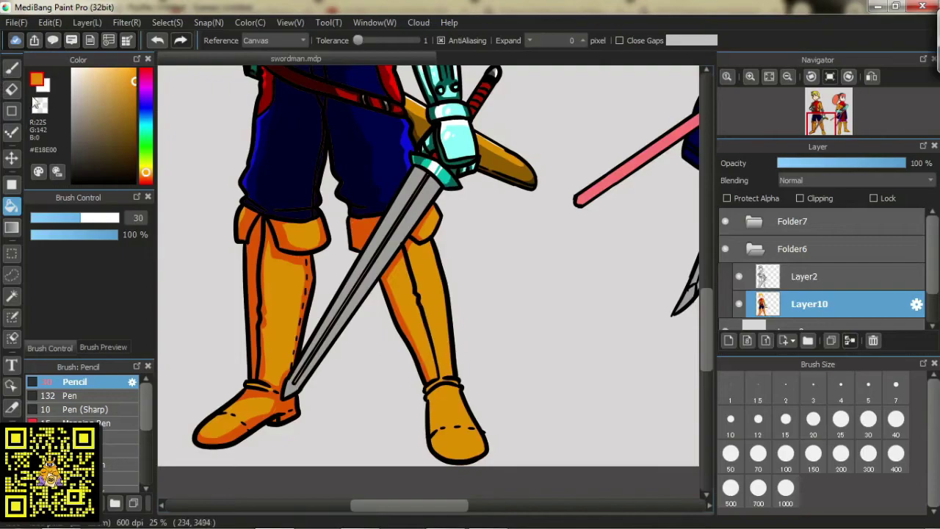
- Shade the foot of that same boot with orange #E15700 below the ankle and around the toe
key("b")
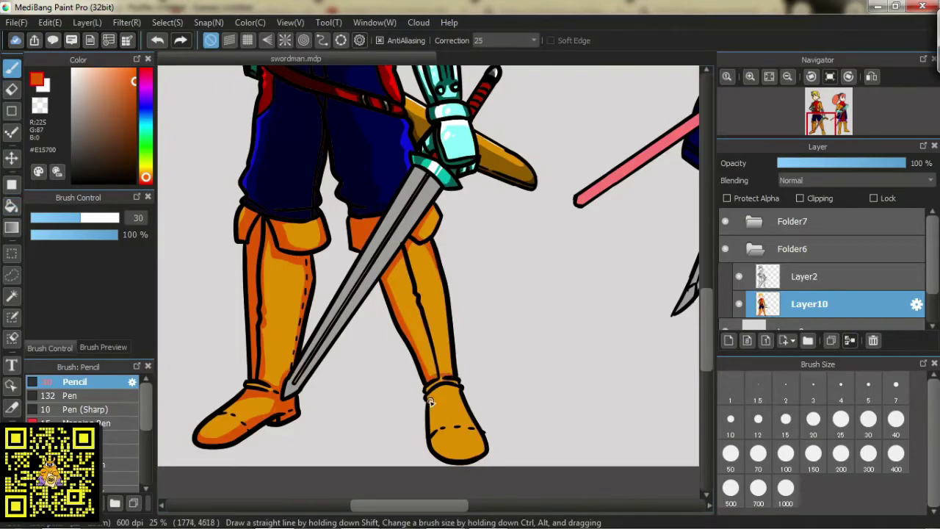
key("g")
key("b")
left_click_drag(440, 416, 430, 332)
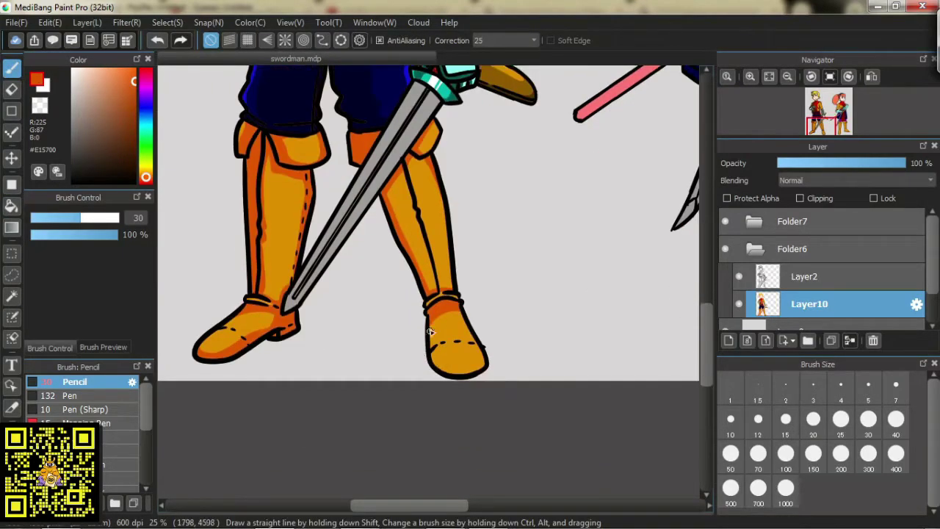
left_click(469, 353, "alt")
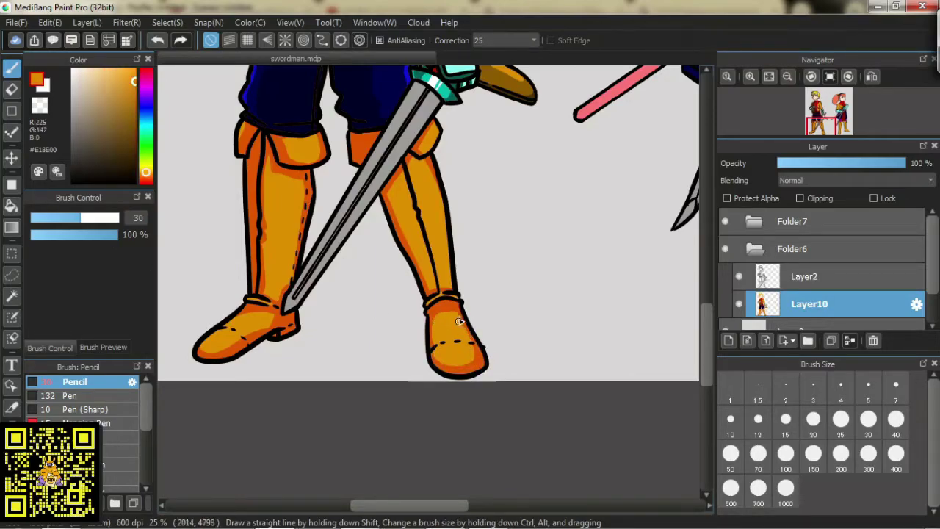
- Add deeper brown #883400 shadows to the cuffs, shaft edges and soles of both boots
left_click(352, 141, "alt")
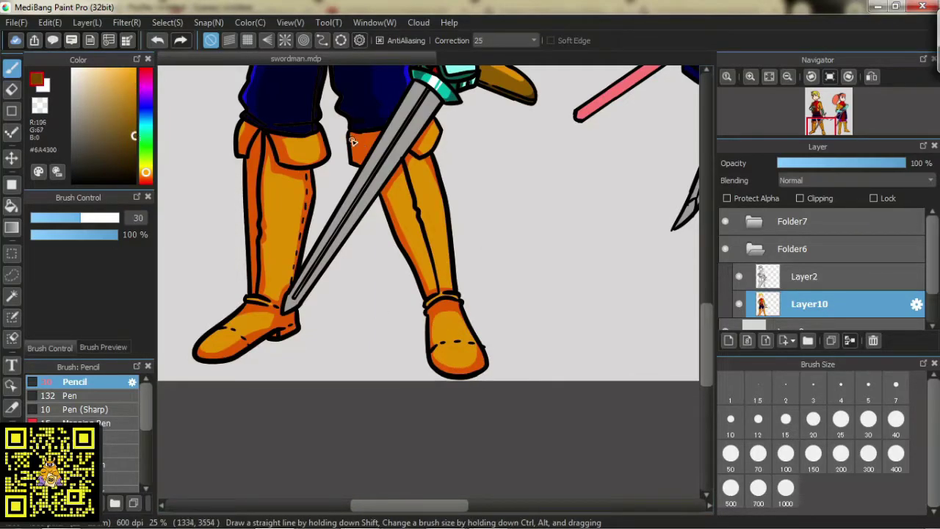
left_click(359, 145, "alt")
left_click_drag(359, 146, 356, 164)
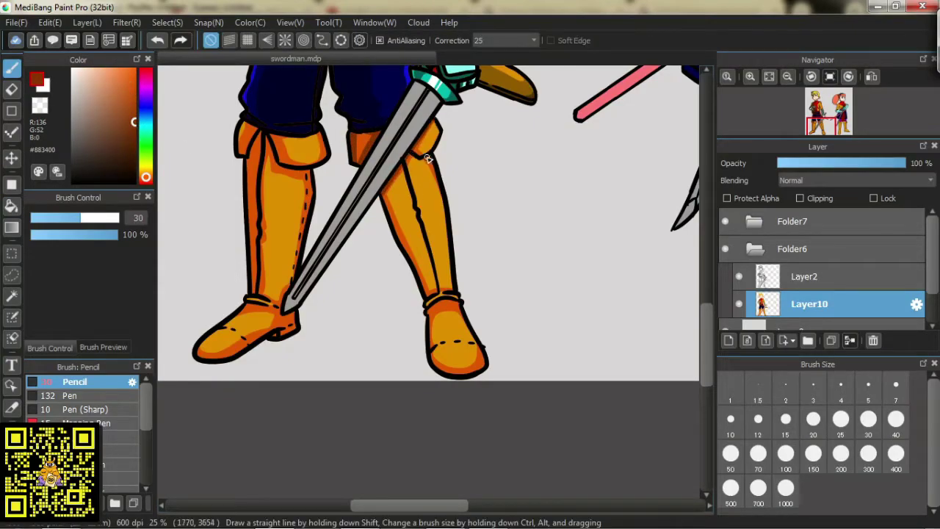
left_click_drag(392, 209, 400, 239)
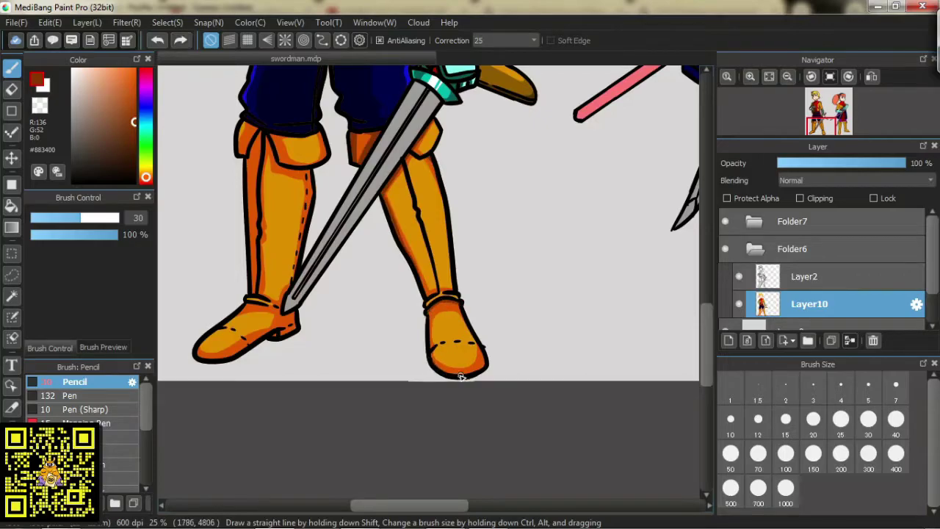
left_click_drag(477, 371, 463, 376)
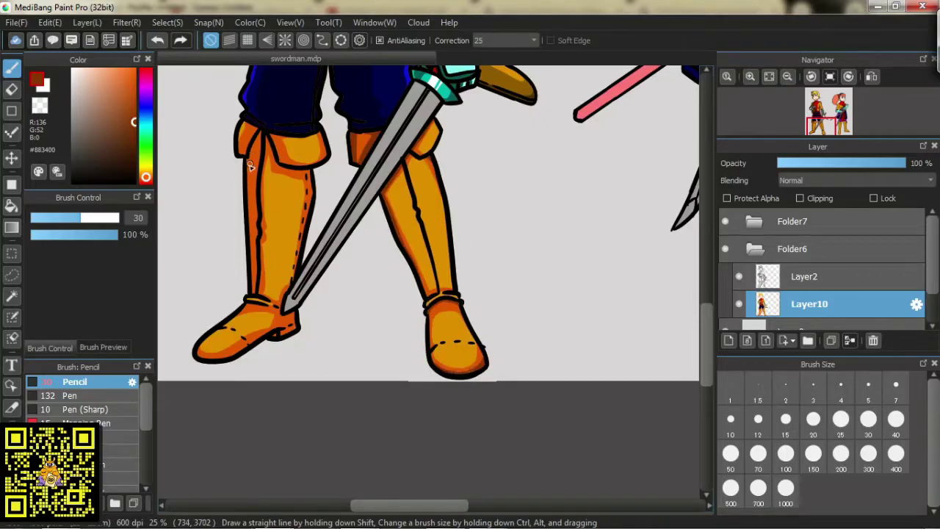
left_click_drag(259, 137, 252, 274)
left_click_drag(320, 162, 277, 166)
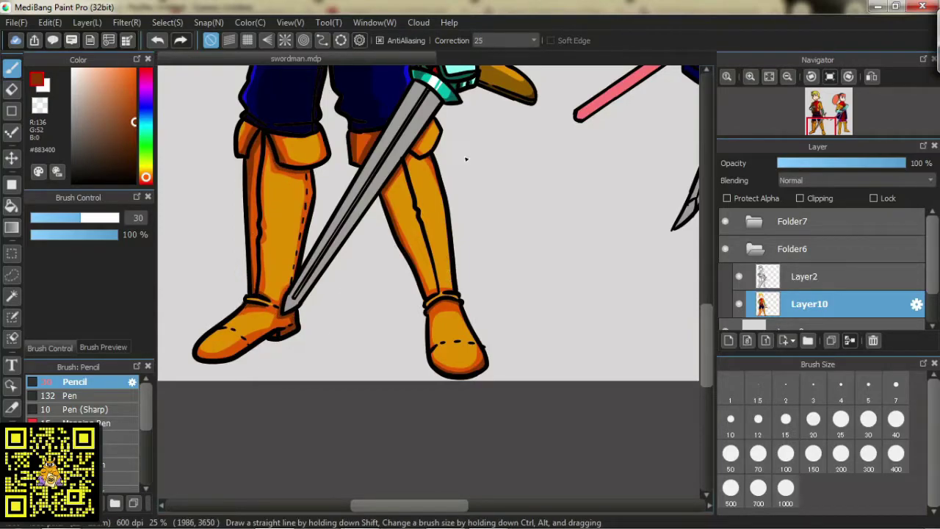
- Shade the sword blade with dark grey #3D3C3C and add a white highlight along its opposite edge
left_click(417, 104, "alt")
mouse_move(284, 314)
left_mouse_down()
mouse_move(367, 200)
mouse_move(351, 233)
left_mouse_up()
scroll(455, 265, "up", 3)
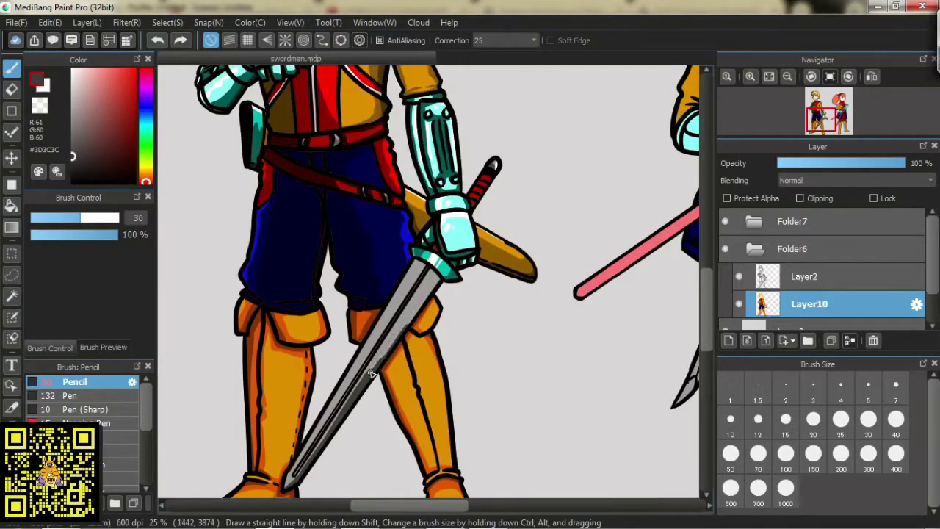
left_click_drag(375, 364, 424, 300)
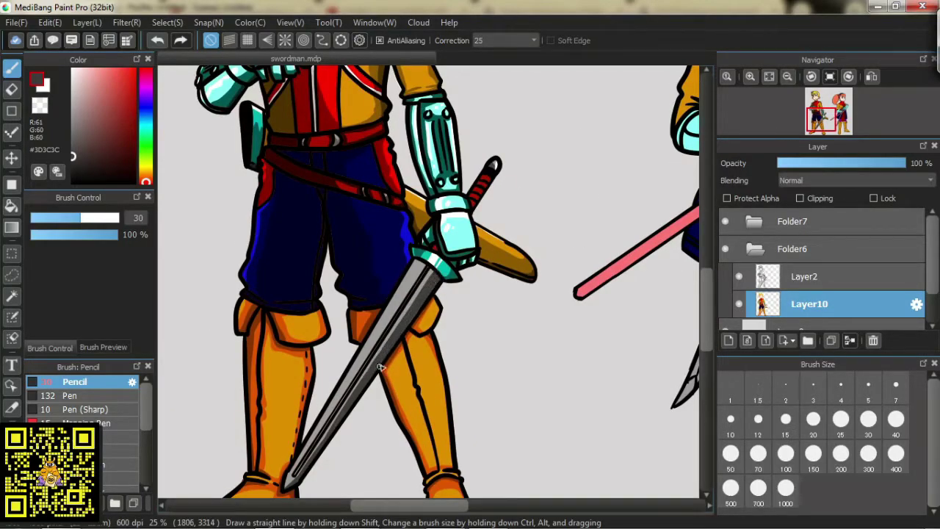
left_click_drag(292, 484, 295, 476)
key("ctrl+z")
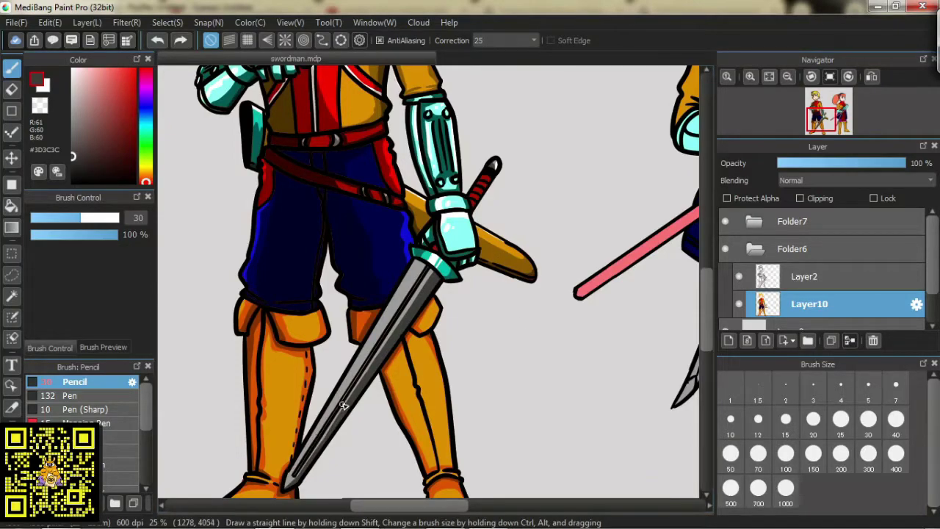
key("x")
mouse_move(291, 485)
left_mouse_down()
mouse_move(293, 466)
mouse_move(416, 266)
left_mouse_up()
- Shade the inner side of the second character's ponytail with orange-red #FF5E2B on Layer9
scroll(393, 308, "down", 2)
scroll(390, 319, "down", 1)
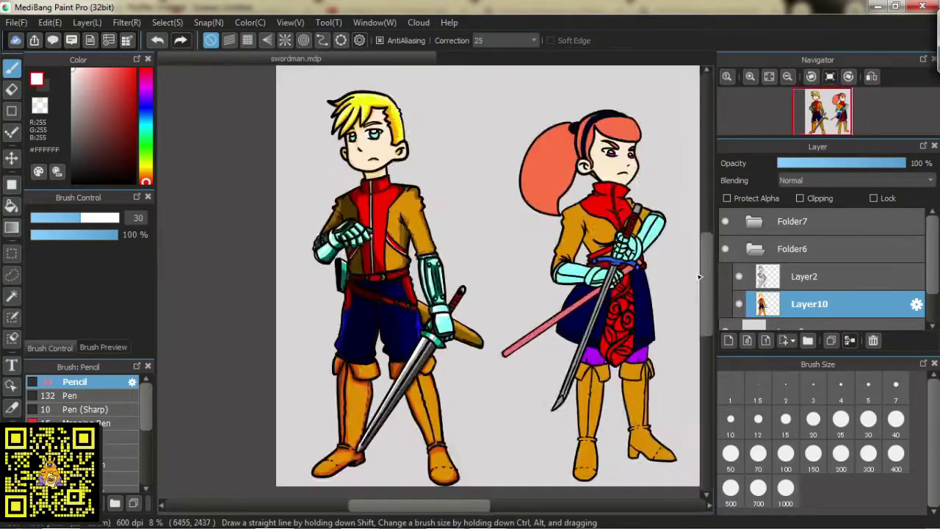
scroll(404, 309, "up", 3)
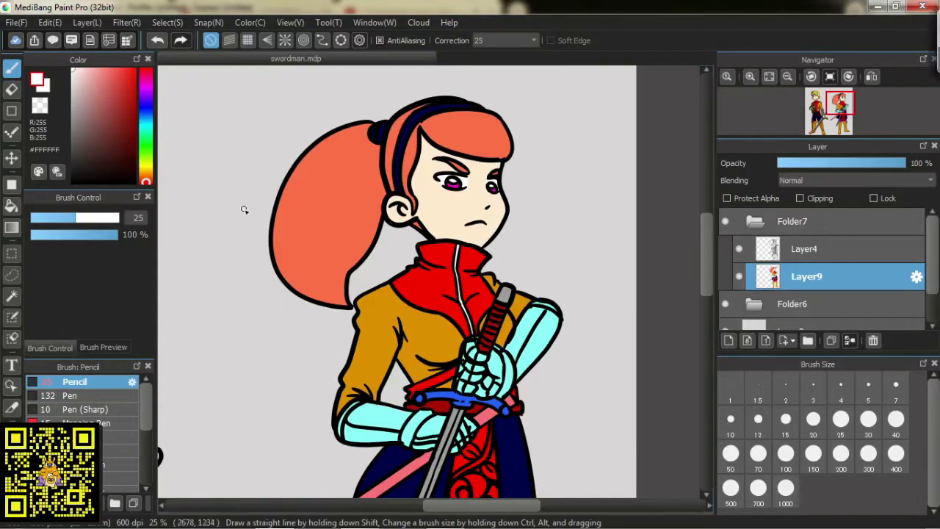
left_click(279, 213, "alt")
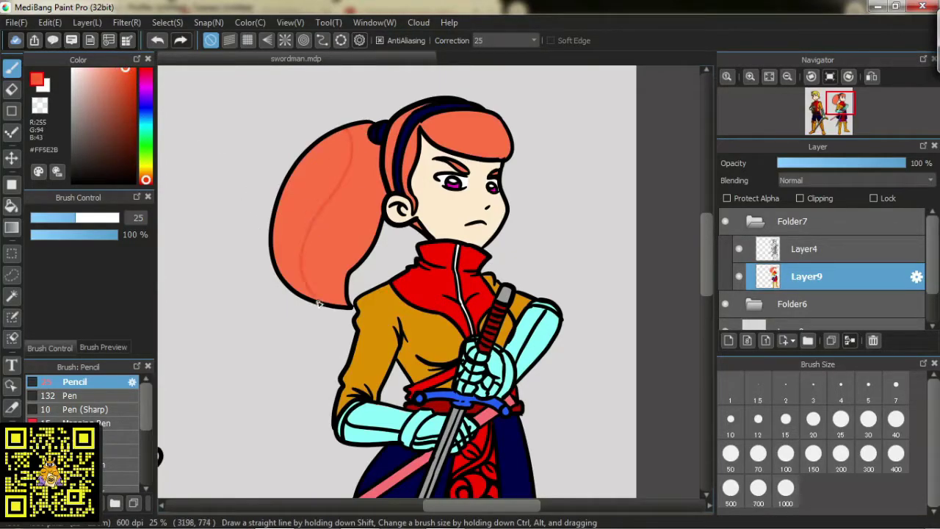
key("ctrl+z")
mouse_move(351, 140)
left_mouse_down()
mouse_move(314, 293)
mouse_move(352, 206)
mouse_move(308, 297)
left_mouse_up()
key("ctrl+z")
key("g")
left_click(376, 170)
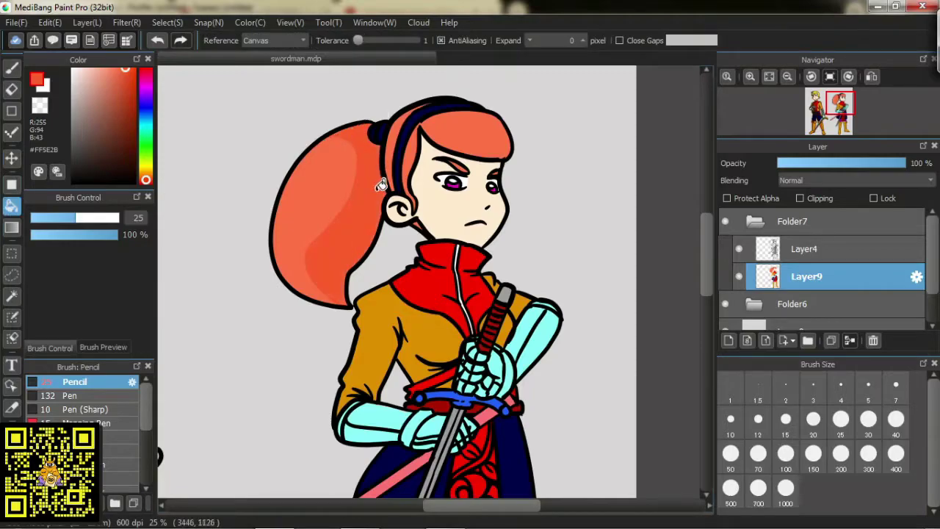
- Try to add a pale peach #FEB098 highlight along the outer side of the ponytail
left_click(320, 199, "alt")
key("b")
mouse_move(330, 150)
left_mouse_down()
mouse_move(279, 268)
mouse_move(290, 294)
left_mouse_up()
key("g")
left_click(321, 174)
left_click(287, 264)
key("ctrl+z")
key("ctrl+z")
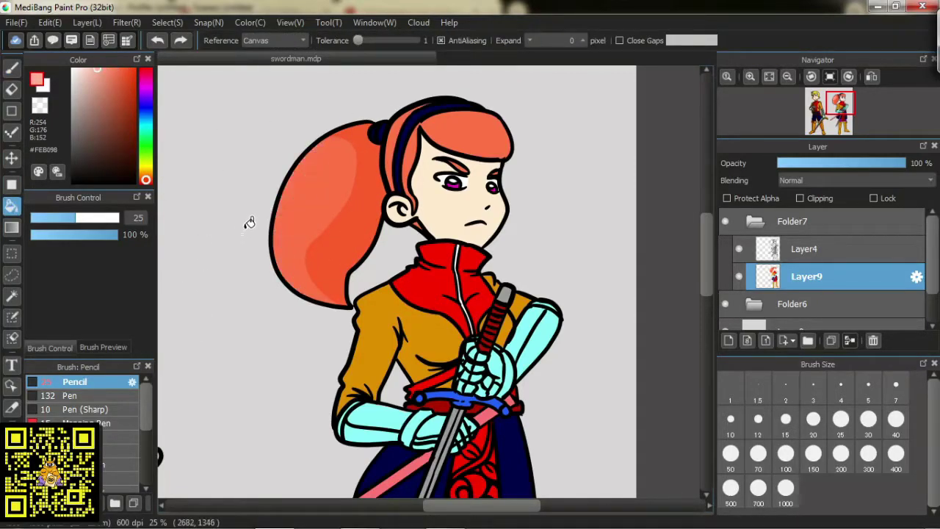
- Paint pale peach #FEB098 highlights on the upper and lower outer side of the second character's ponytail
key("b")
mouse_move(325, 168)
left_mouse_down()
mouse_move(278, 236)
mouse_move(321, 152)
mouse_move(328, 172)
mouse_move(304, 245)
left_mouse_up()
scroll(304, 245, "up", 1)
- Outline and fill a deeper orange-red #FF3E00 shadow along the ponytail's inner side next to the head
left_click(428, 281, "alt")
left_click(90, 220)
left_click(101, 217)
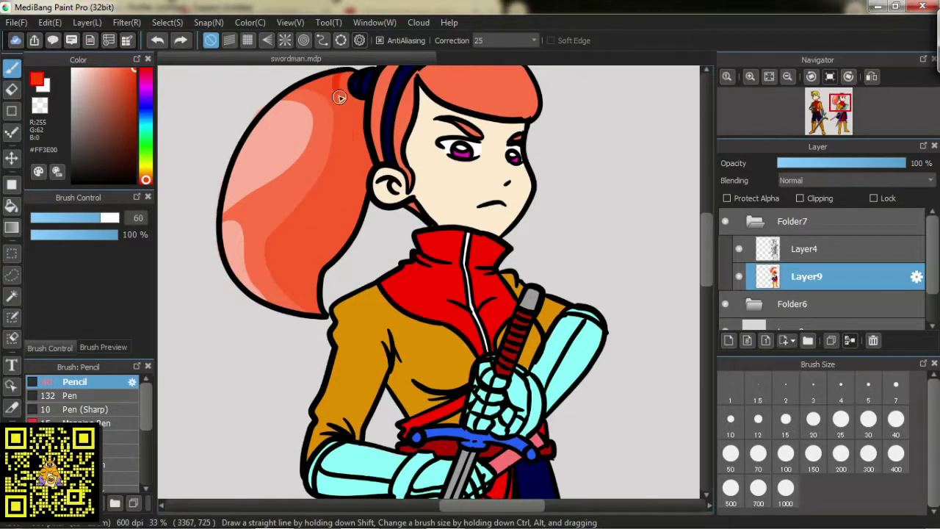
left_click_drag(343, 74, 349, 122)
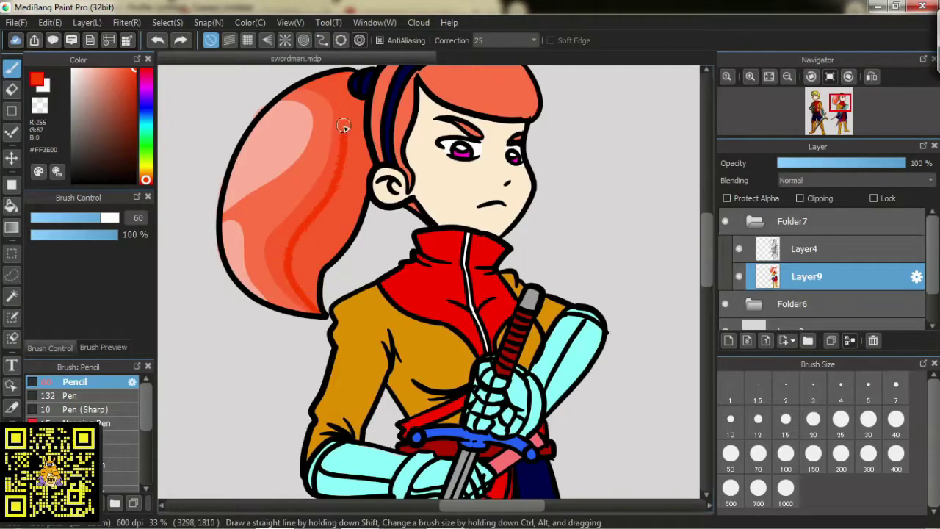
key("g")
left_click(327, 197)
scroll(327, 220, "down", 1)
scroll(327, 271, "up", 1)
- Shade the edges of the second character's fringe with orange-red #FF5E2B
key("b")
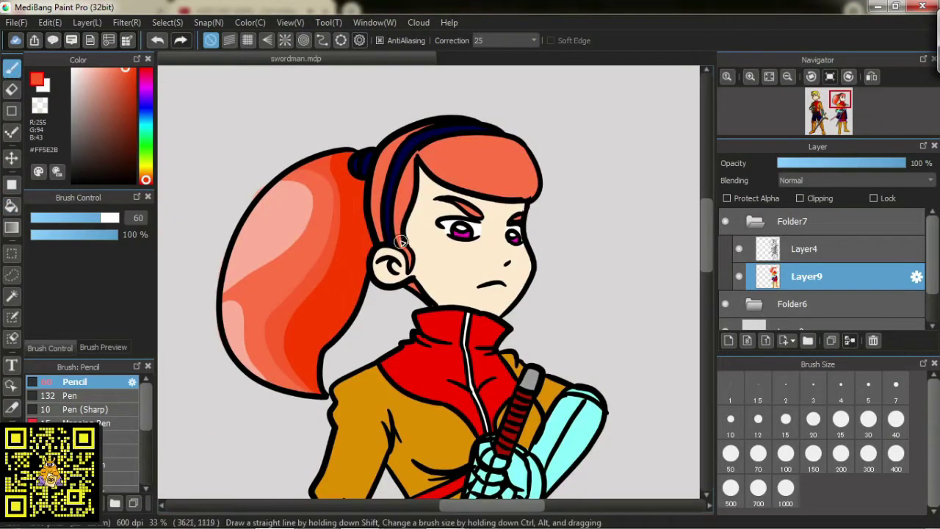
left_click(450, 166, "alt")
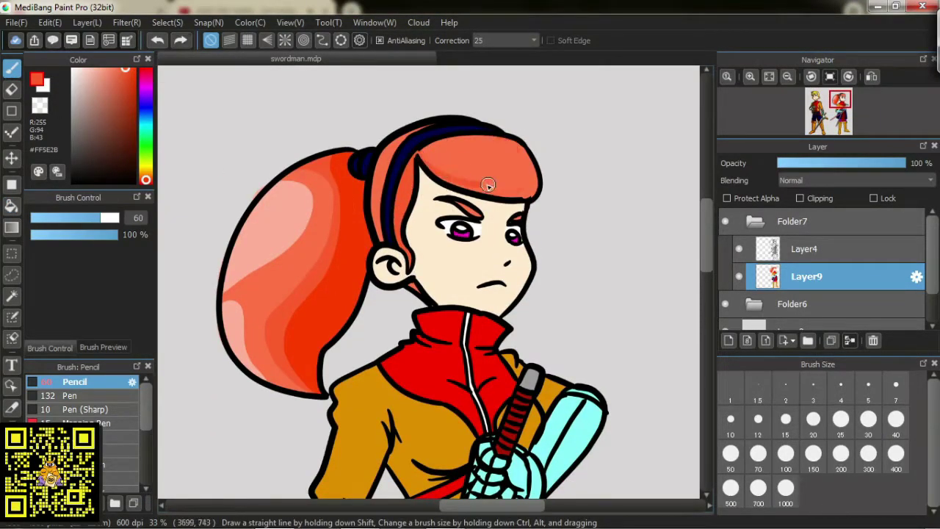
key("g")
key("b")
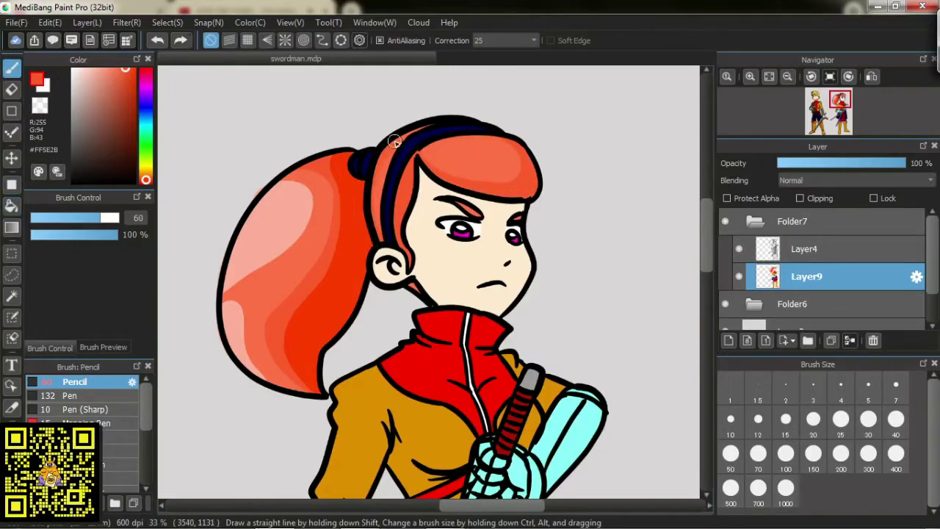
- Shade the strand beside the headband and deepen the fringe's edges with #FF3E00, undoing unwanted strokes
left_click_drag(411, 159, 397, 258)
key("ctrl+z")
key("ctrl+z")
mouse_move(416, 154)
left_mouse_down()
mouse_move(399, 233)
mouse_move(393, 214)
mouse_move(465, 140)
mouse_move(518, 145)
left_mouse_up()
key("ctrl+z")
key("ctrl+z")
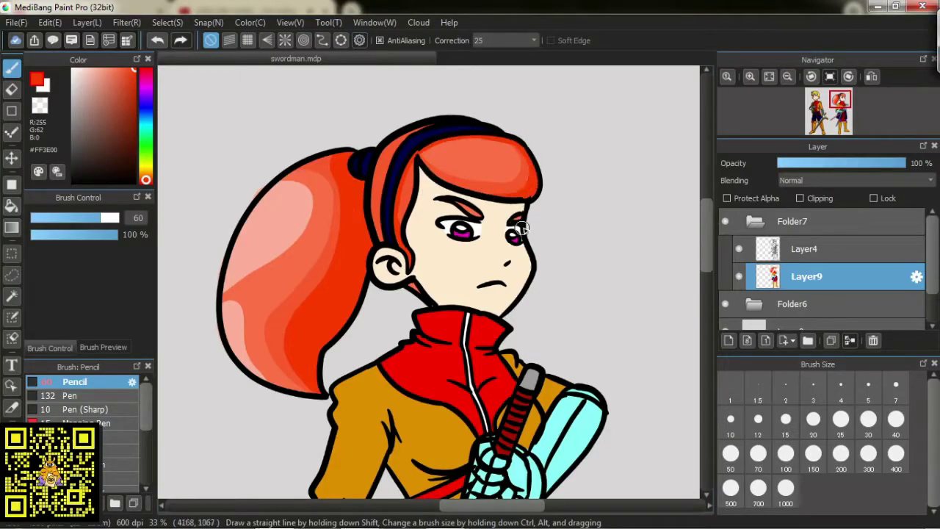
- Add pale peach highlight spots across the upper part of the fringe
key("e")
key("b")
left_click_drag(441, 152, 499, 154)
- Shade the hair around the headband down toward the ear with orange-red #FF3E00
left_click(531, 191, "alt")
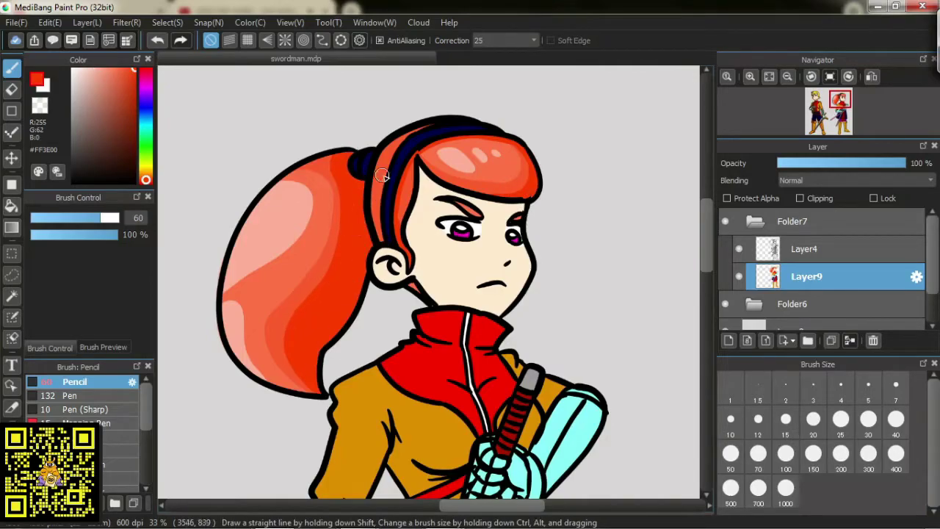
mouse_move(437, 119)
left_mouse_down()
mouse_move(376, 182)
mouse_move(399, 245)
left_mouse_up()
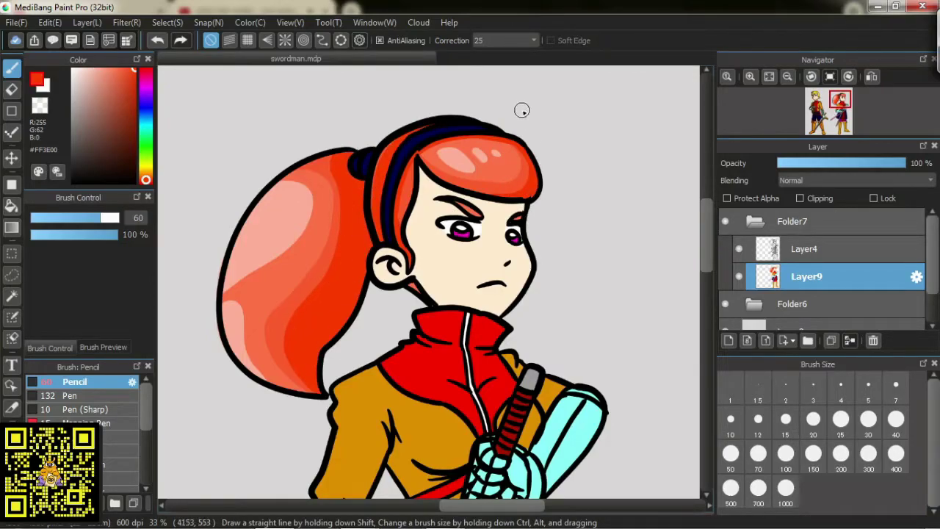
left_click(479, 213, "alt")
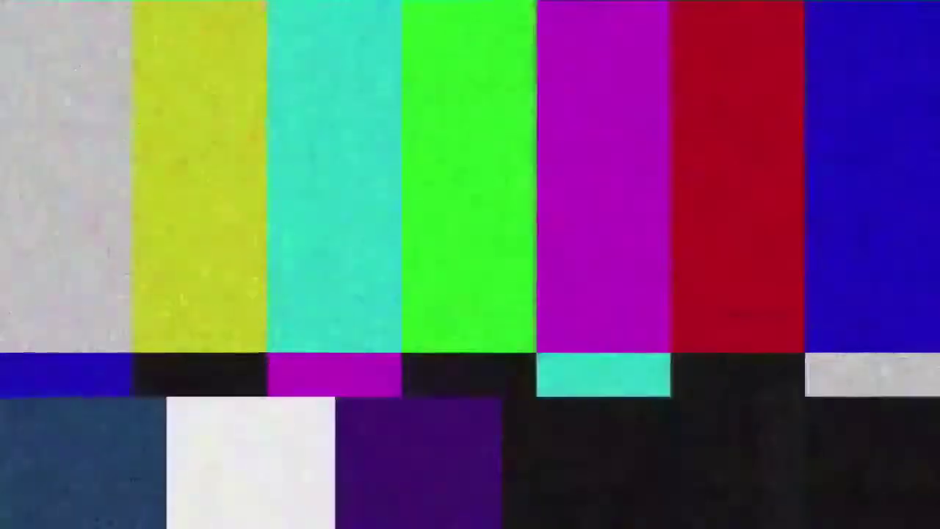